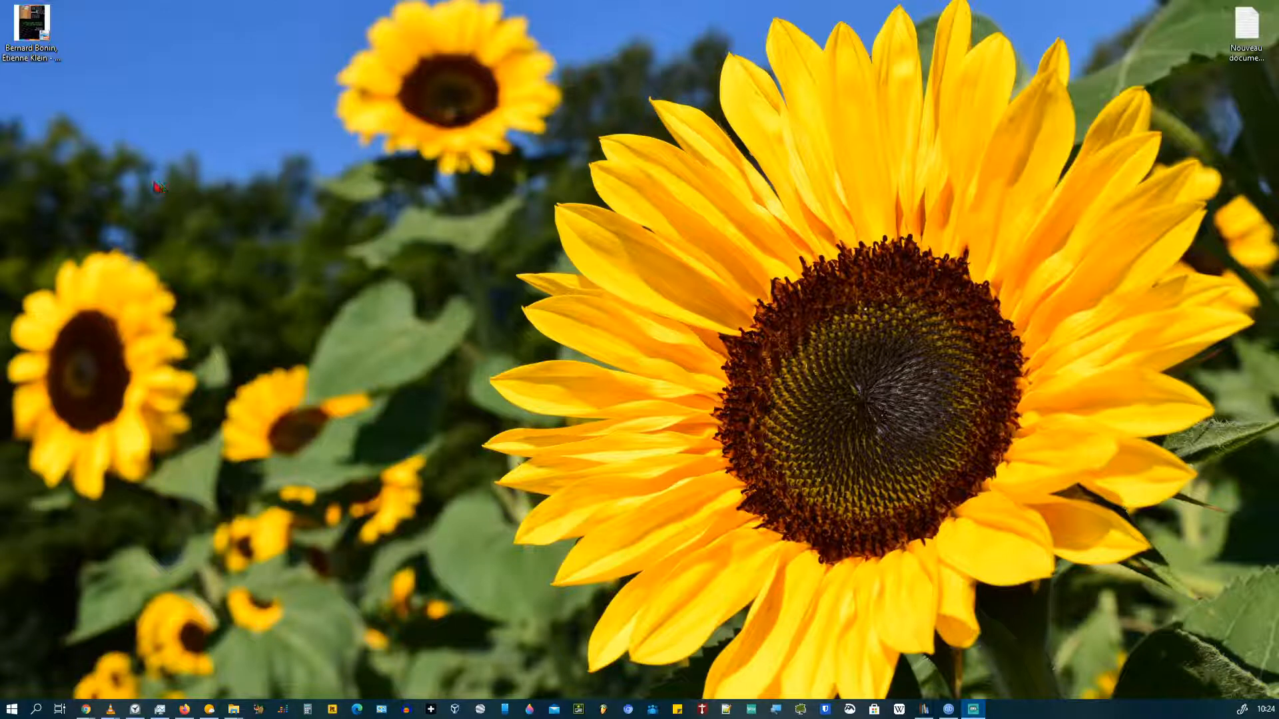
- Open the PDF of "Le nucléaire expliqué par des physiciens" from the desktop and browse forward to page 5 of the first chapter
{"action": "double_click", "coordinate": [49, 25]}
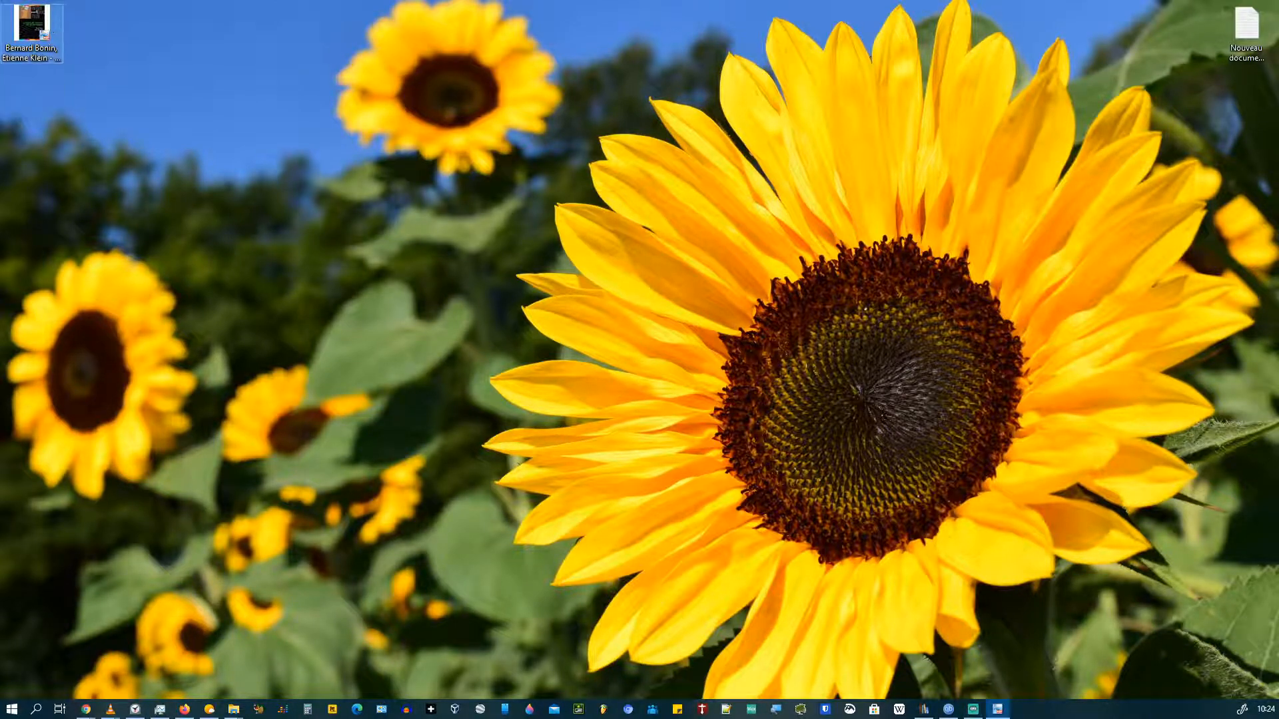
{"action": "scroll", "coordinate": [559, 176], "scroll_direction": "down", "scroll_amount": 6}
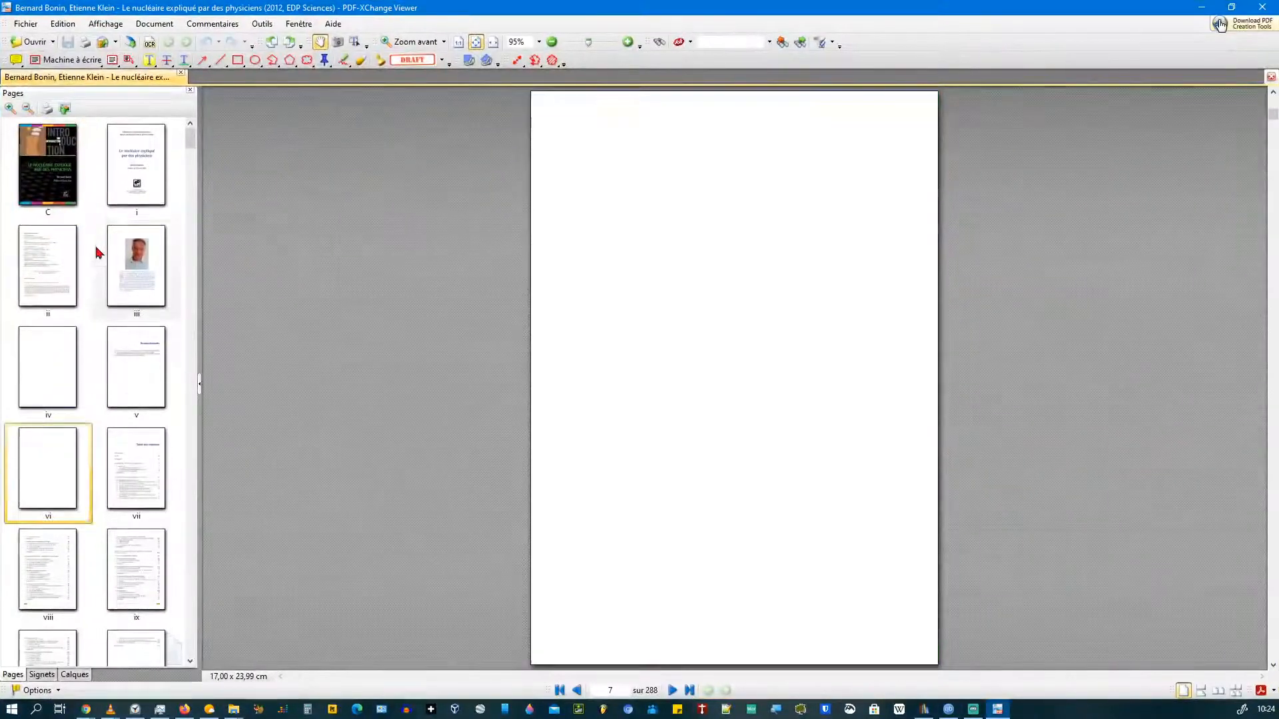
{"action": "scroll", "coordinate": [126, 280], "scroll_direction": "down", "scroll_amount": 8}
{"action": "left_click", "coordinate": [132, 317]}
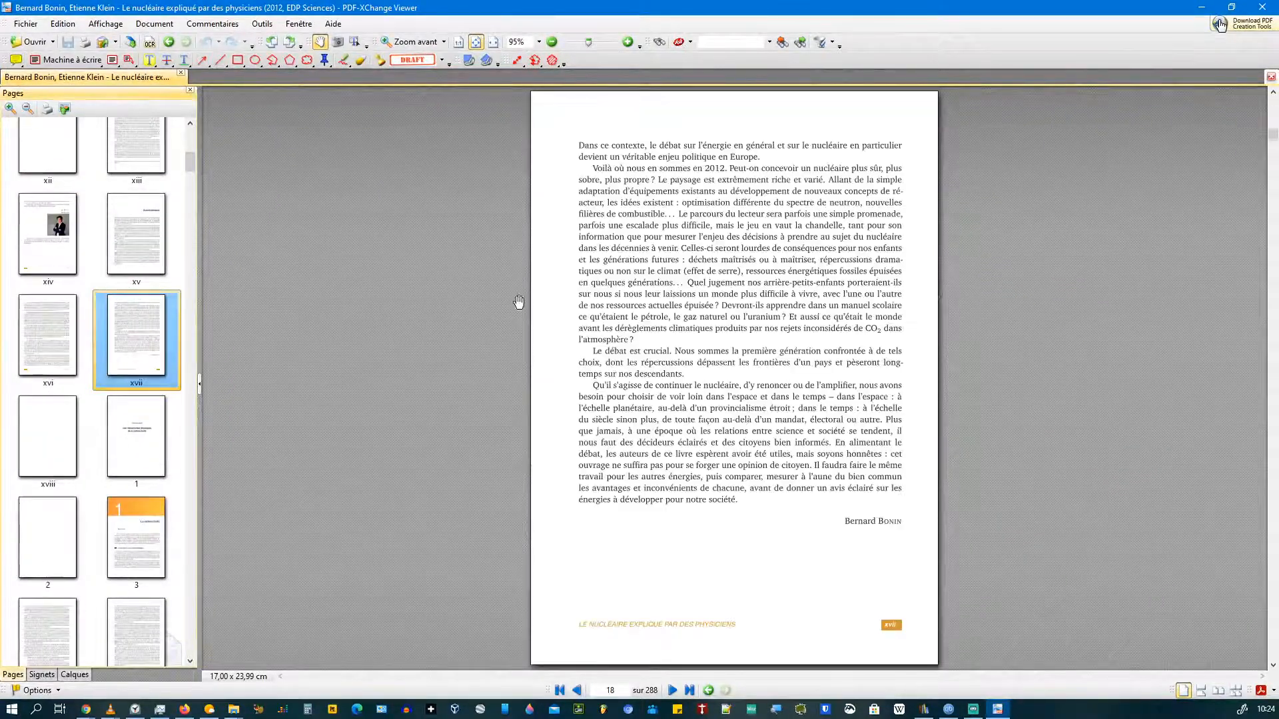
{"action": "scroll", "coordinate": [819, 257], "scroll_direction": "up", "scroll_amount": 6}
{"action": "scroll", "coordinate": [733, 268], "scroll_direction": "down", "scroll_amount": 8}
{"action": "scroll", "coordinate": [707, 268], "scroll_direction": "down", "scroll_amount": 5}
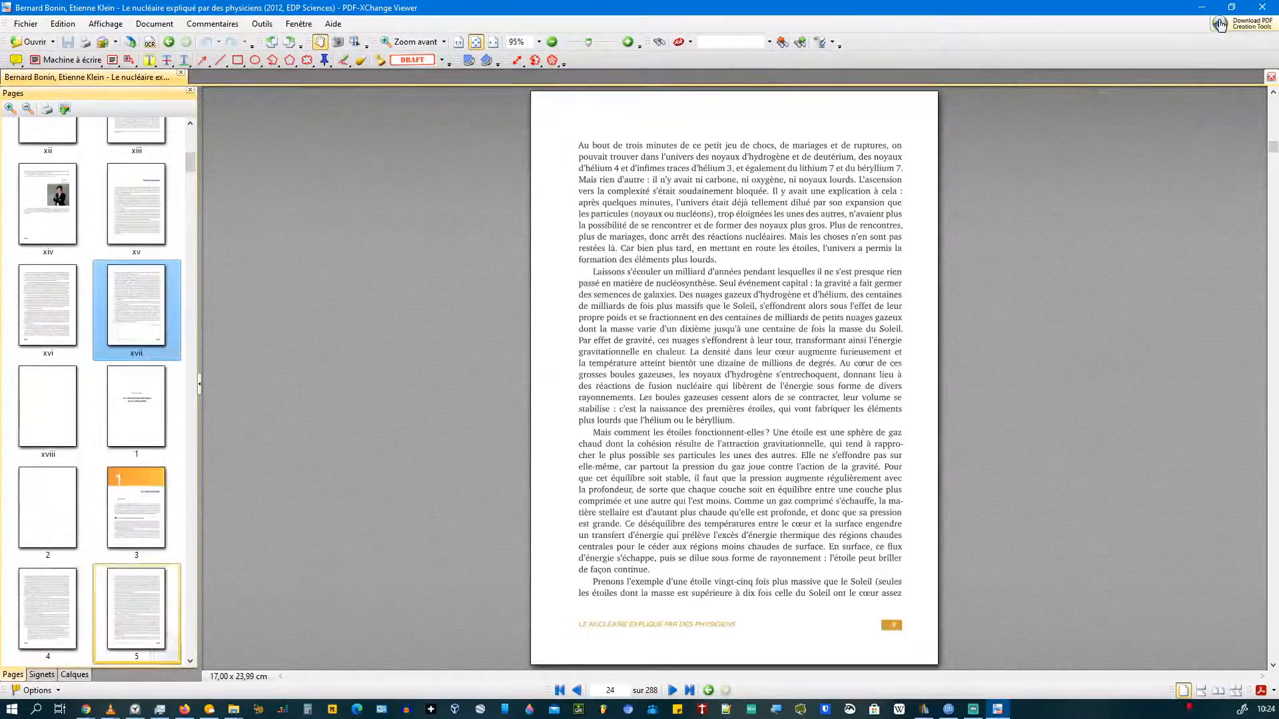
- View page 5 in continuous layout at 150% zoom, and close the PDF viewer
{"action": "left_click", "coordinate": [1200, 690]}
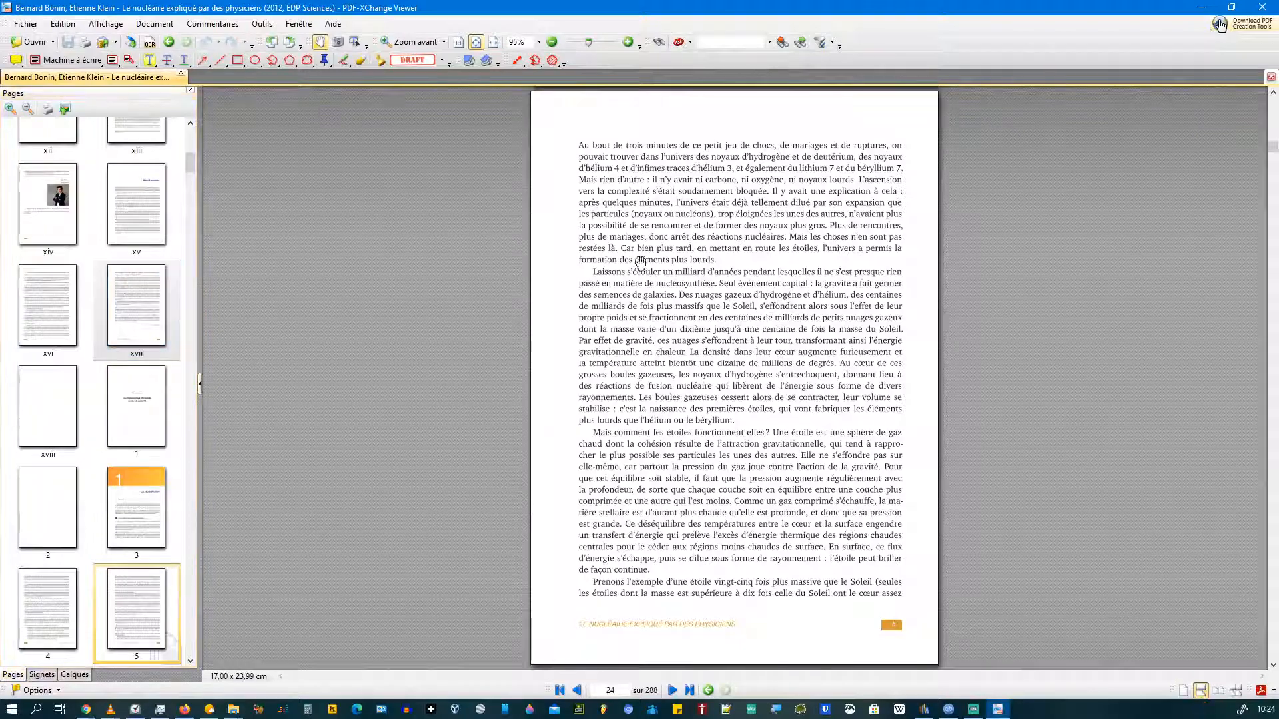
{"action": "left_click", "coordinate": [628, 42]}
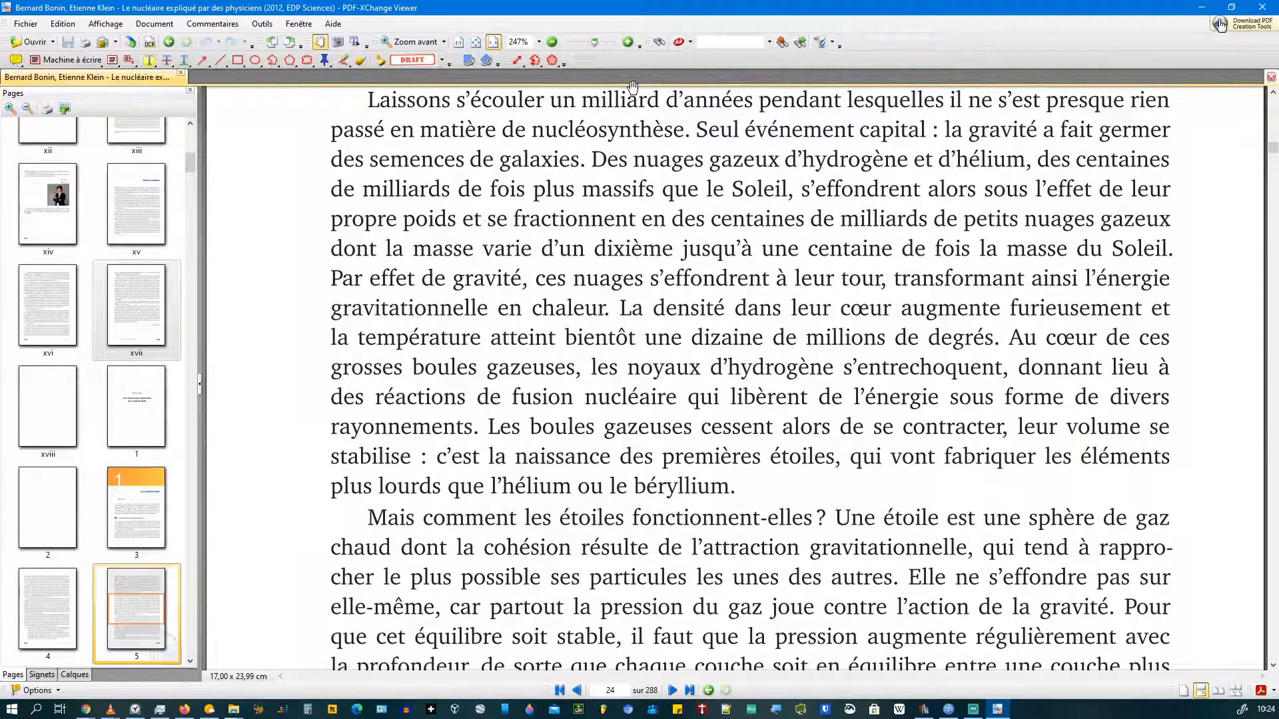
{"action": "left_click", "coordinate": [552, 42]}
{"action": "left_click", "coordinate": [552, 42]}
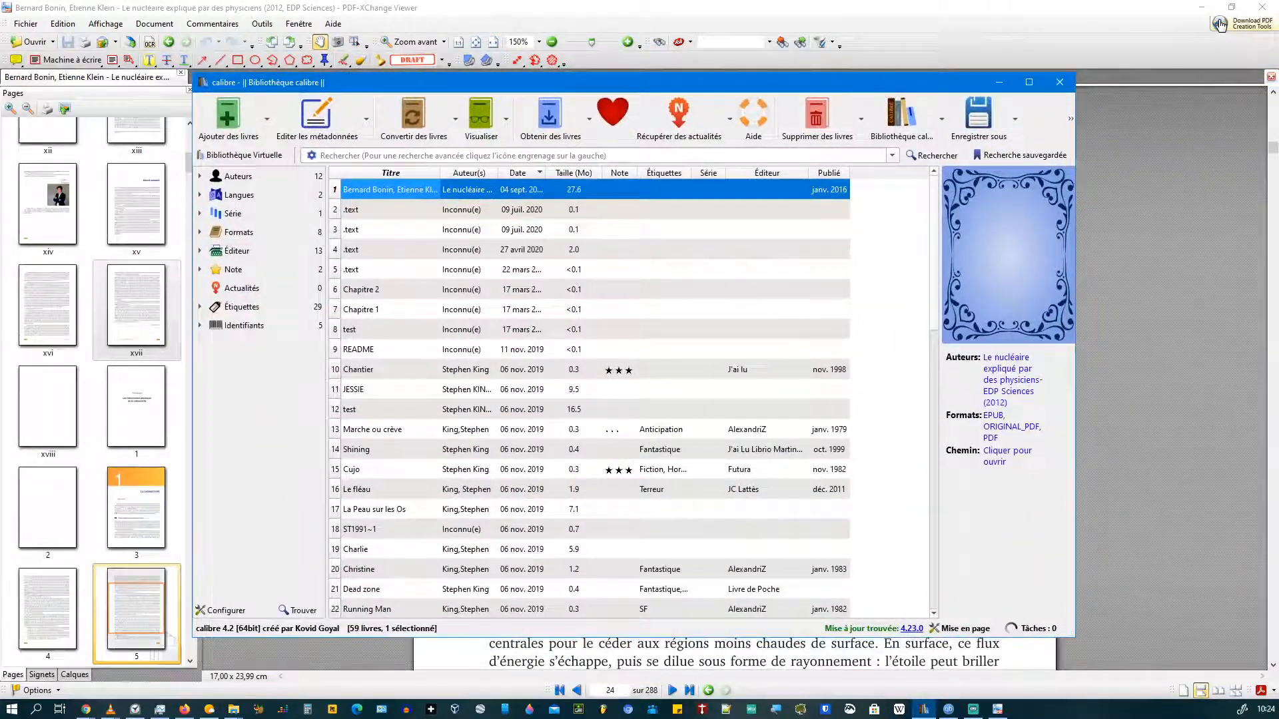
{"action": "left_click", "coordinate": [1261, 8]}
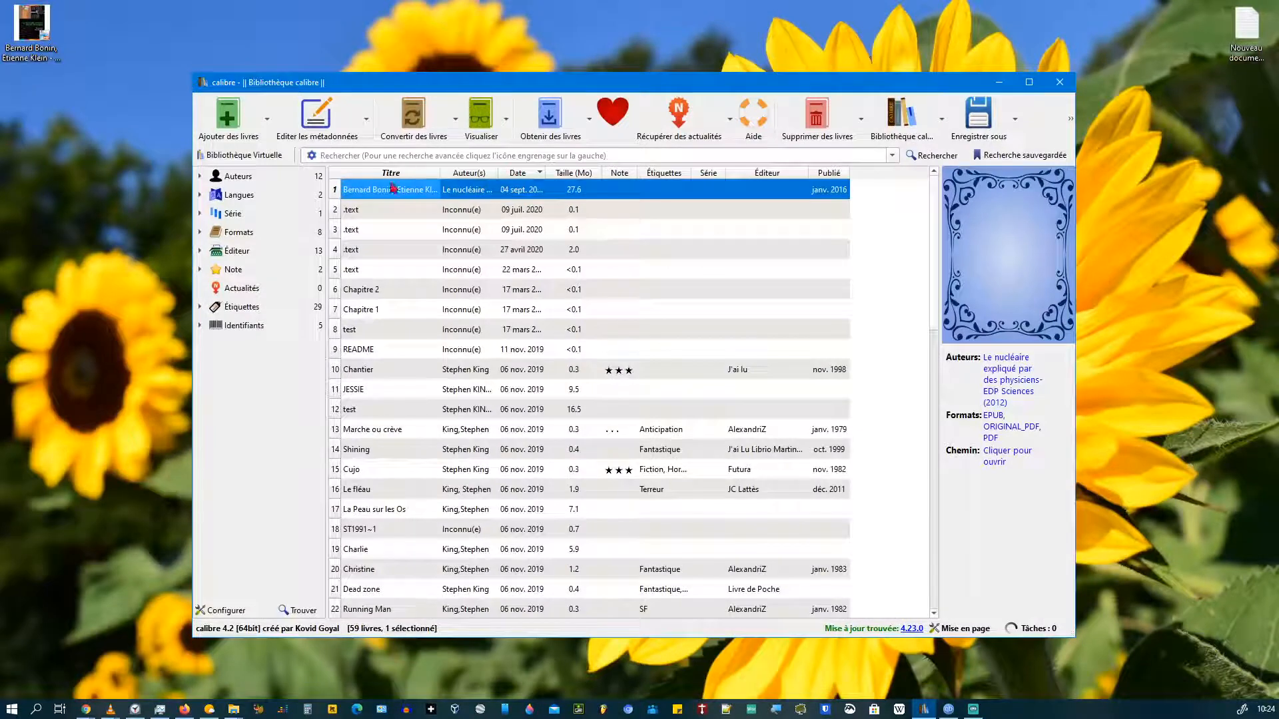
- Filter the calibre library to PDF books and delete the nuclear physics book from it
{"action": "left_click", "coordinate": [200, 232]}
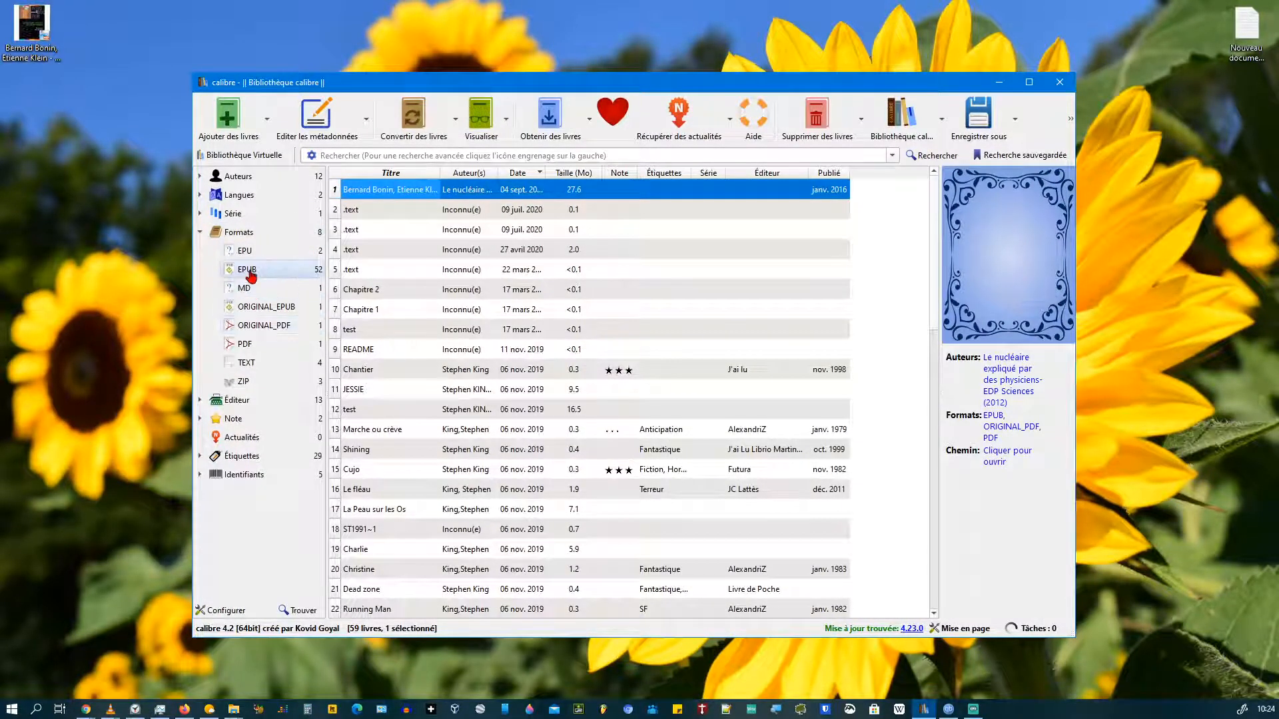
{"action": "left_click", "coordinate": [253, 346]}
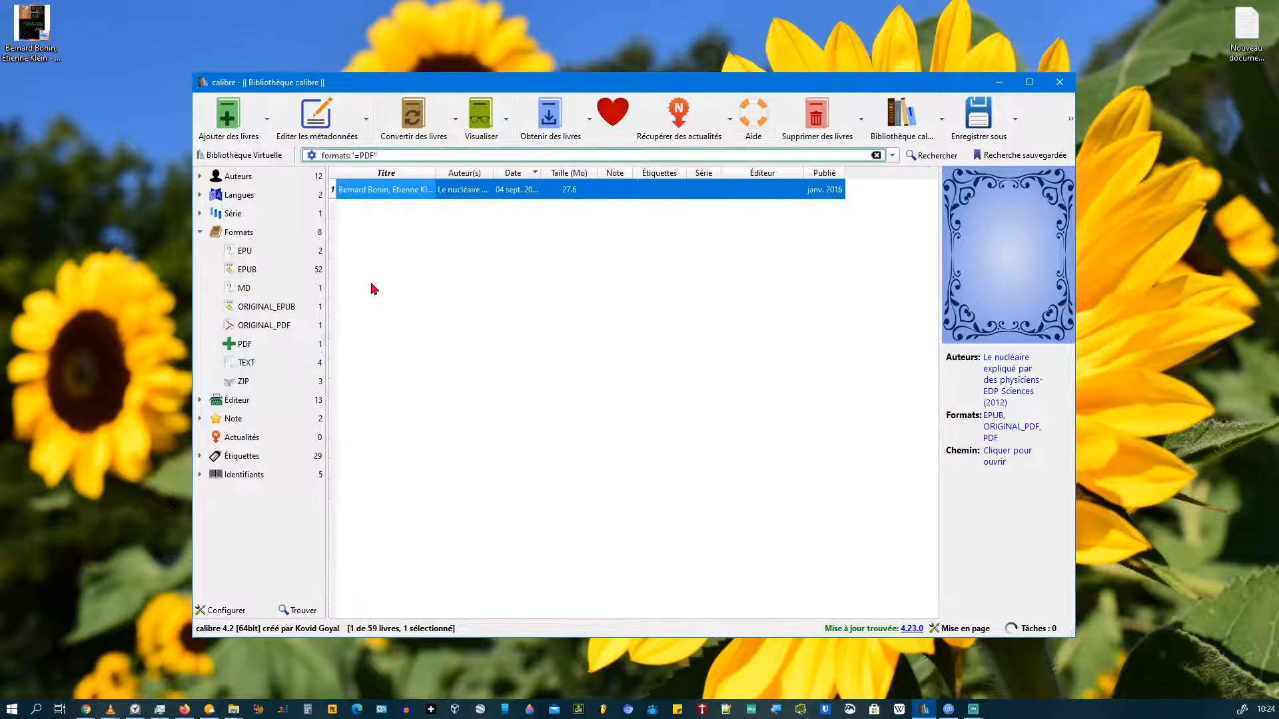
{"action": "right_click", "coordinate": [516, 193]}
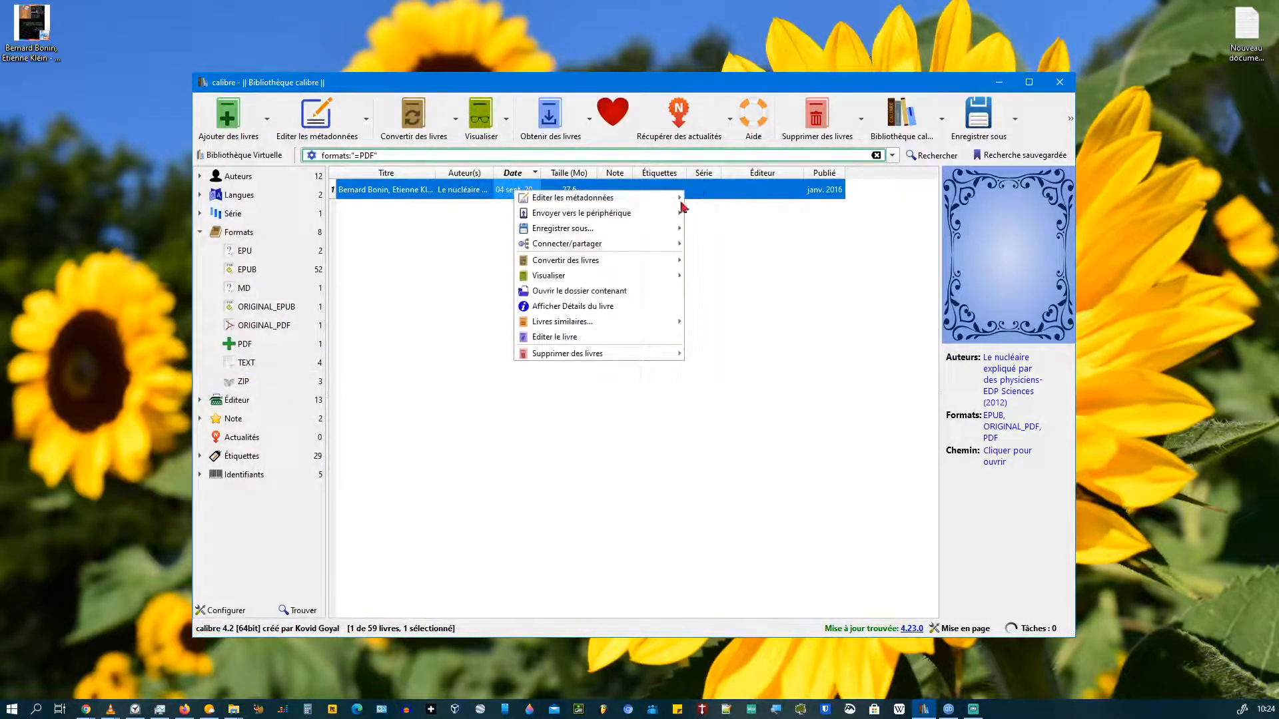
{"action": "mouse_move", "coordinate": [552, 354]}
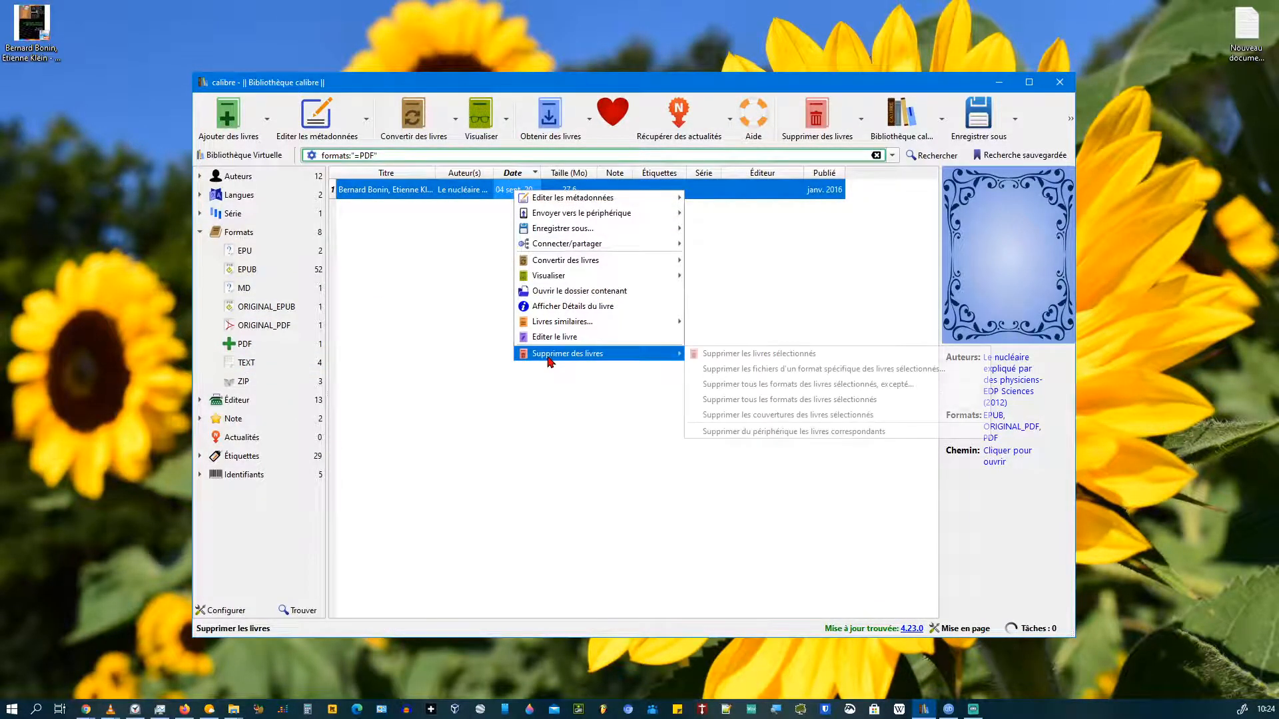
{"action": "left_click", "coordinate": [844, 355]}
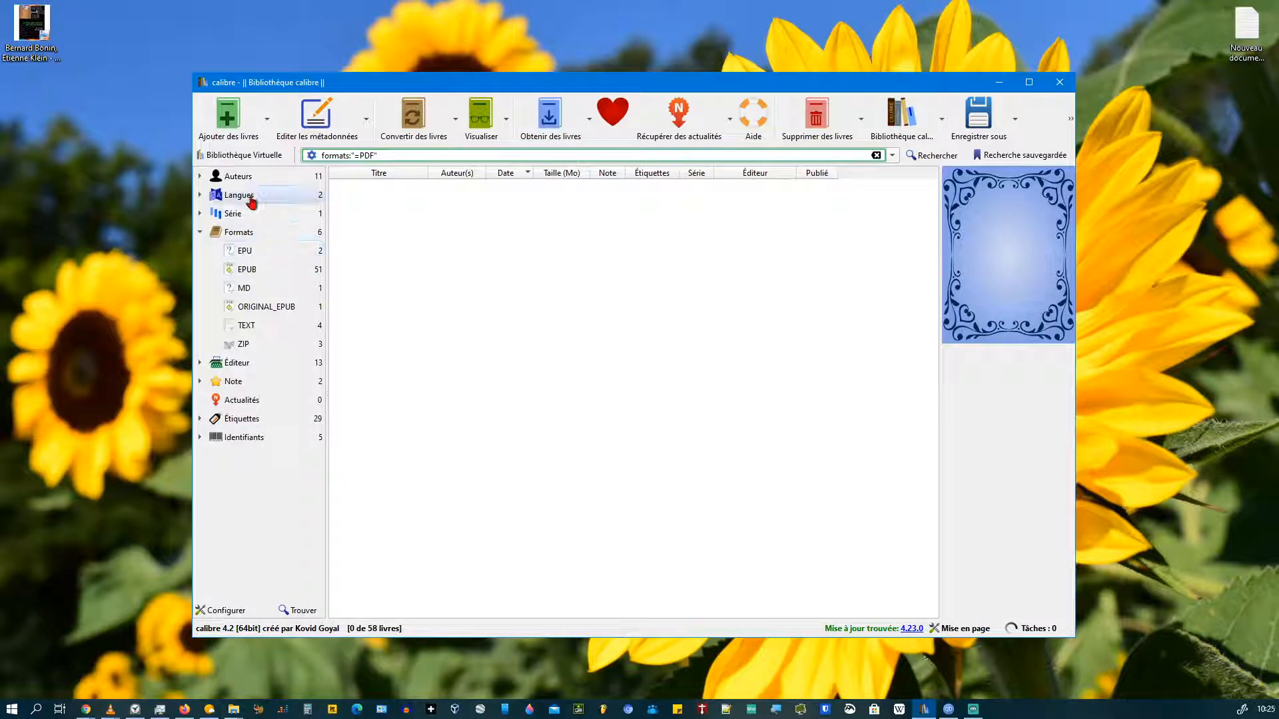
- Add the PDF "Le nucléaire expliqué par des physiciens" from the Téléchargements folder to the library
{"action": "left_click", "coordinate": [226, 118]}
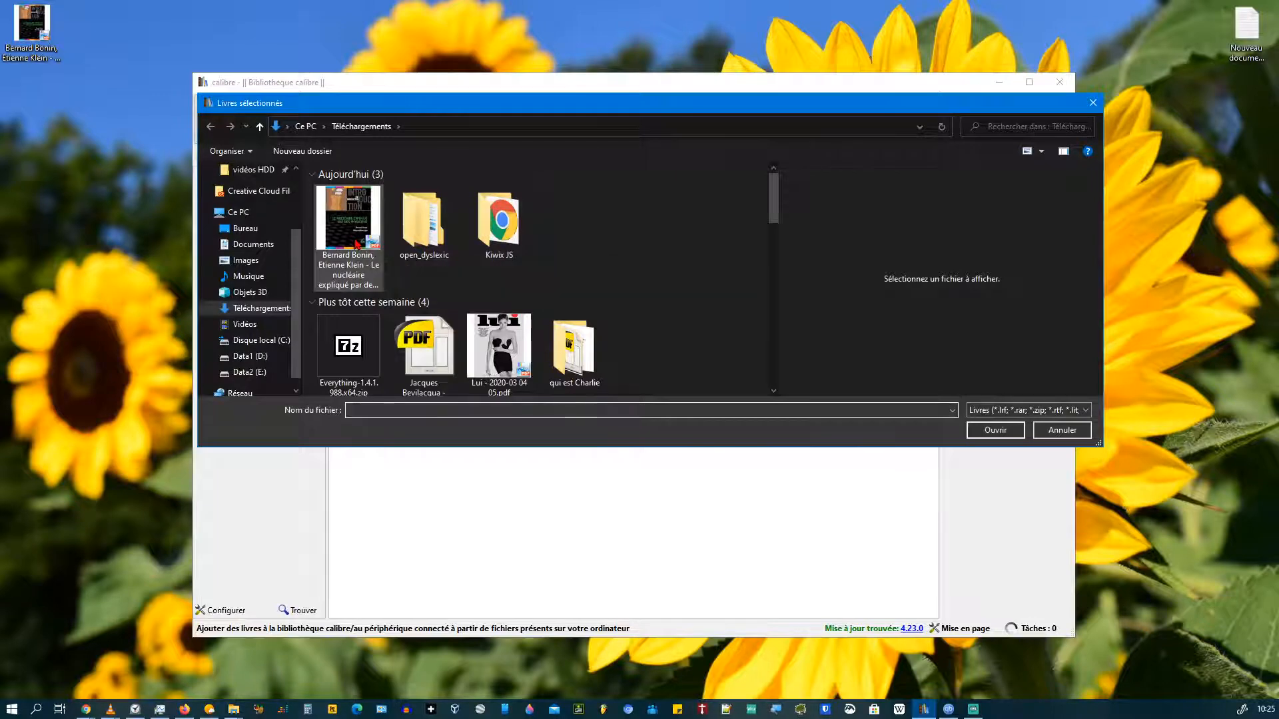
{"action": "left_click", "coordinate": [356, 243]}
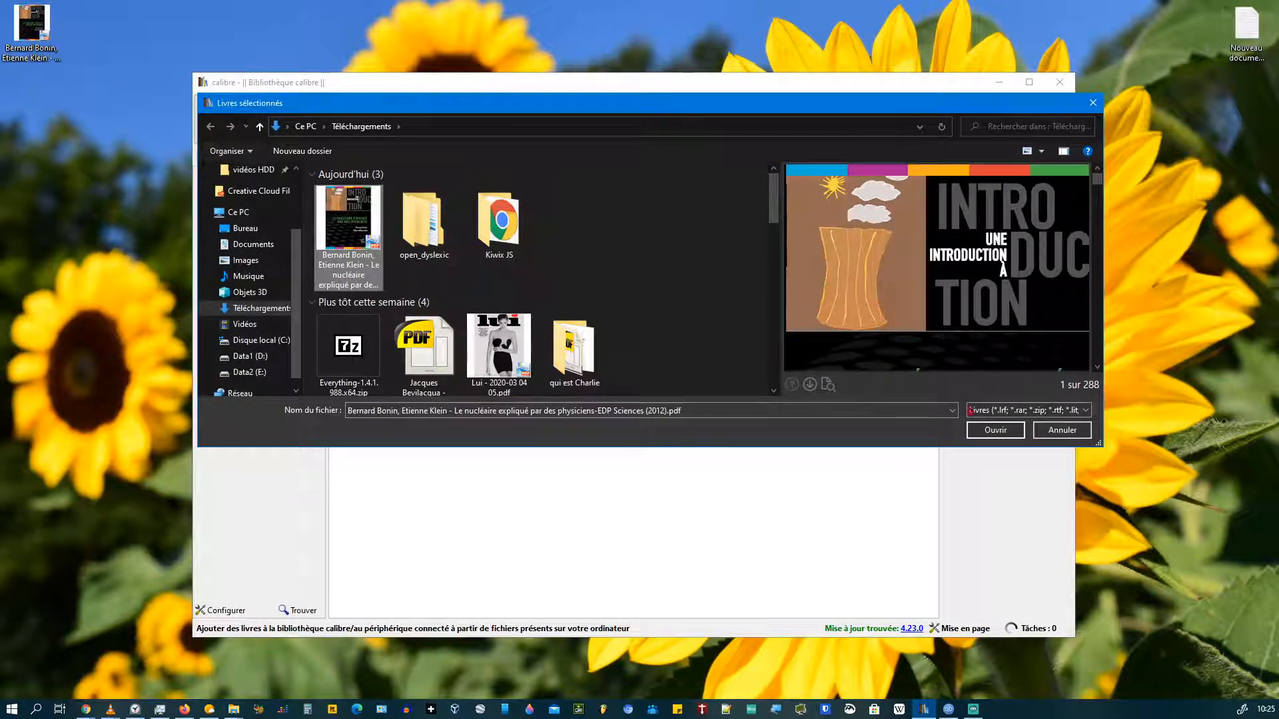
{"action": "left_click", "coordinate": [998, 431]}
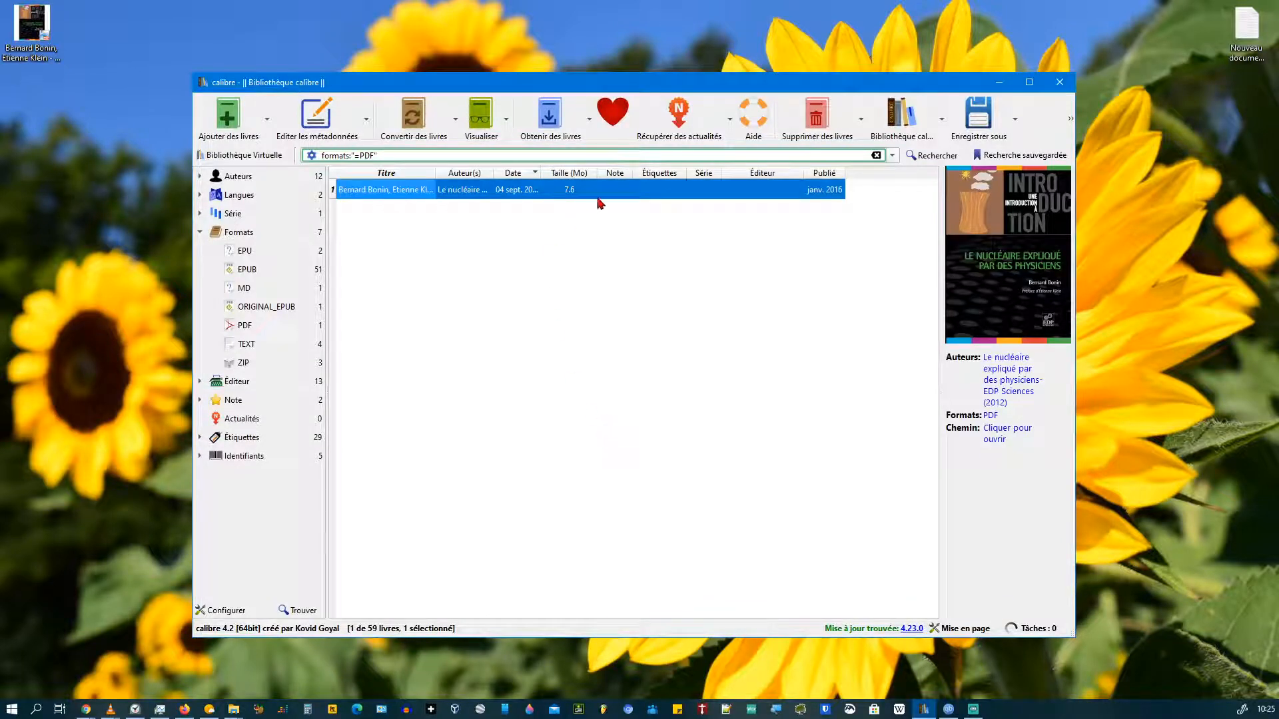
{"action": "double_click", "coordinate": [633, 190]}
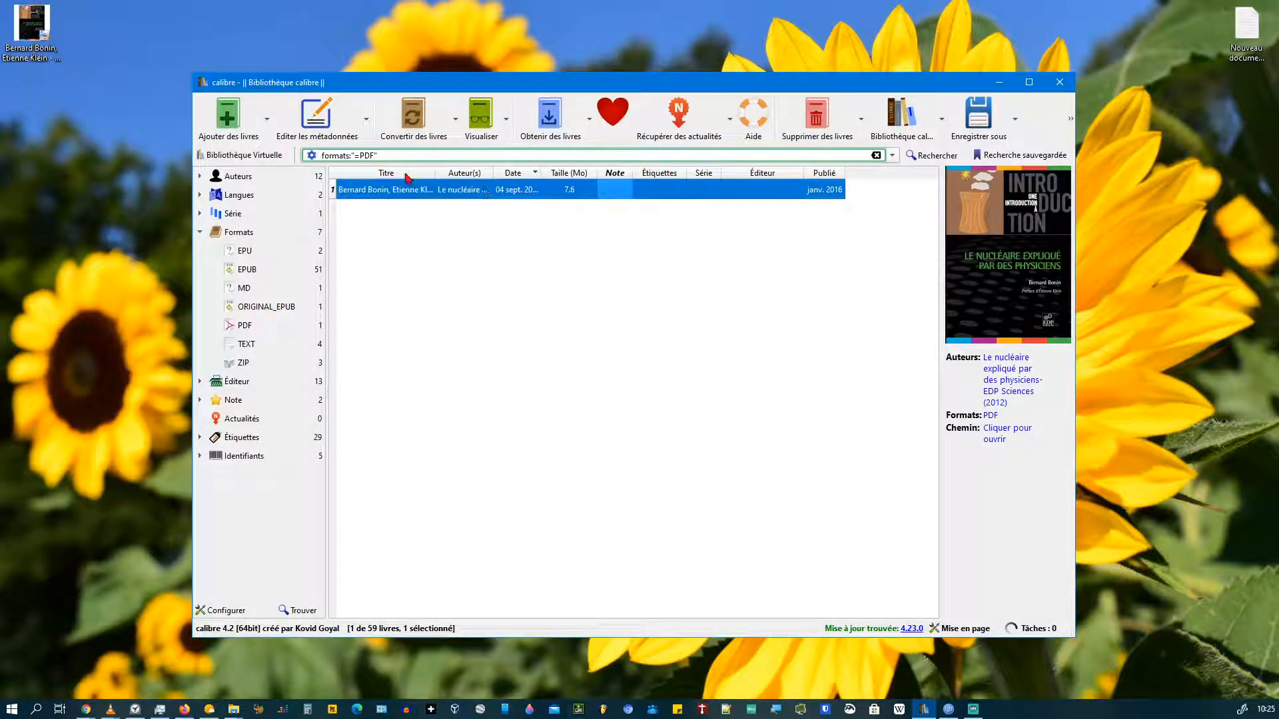
{"action": "left_click", "coordinate": [282, 127]}
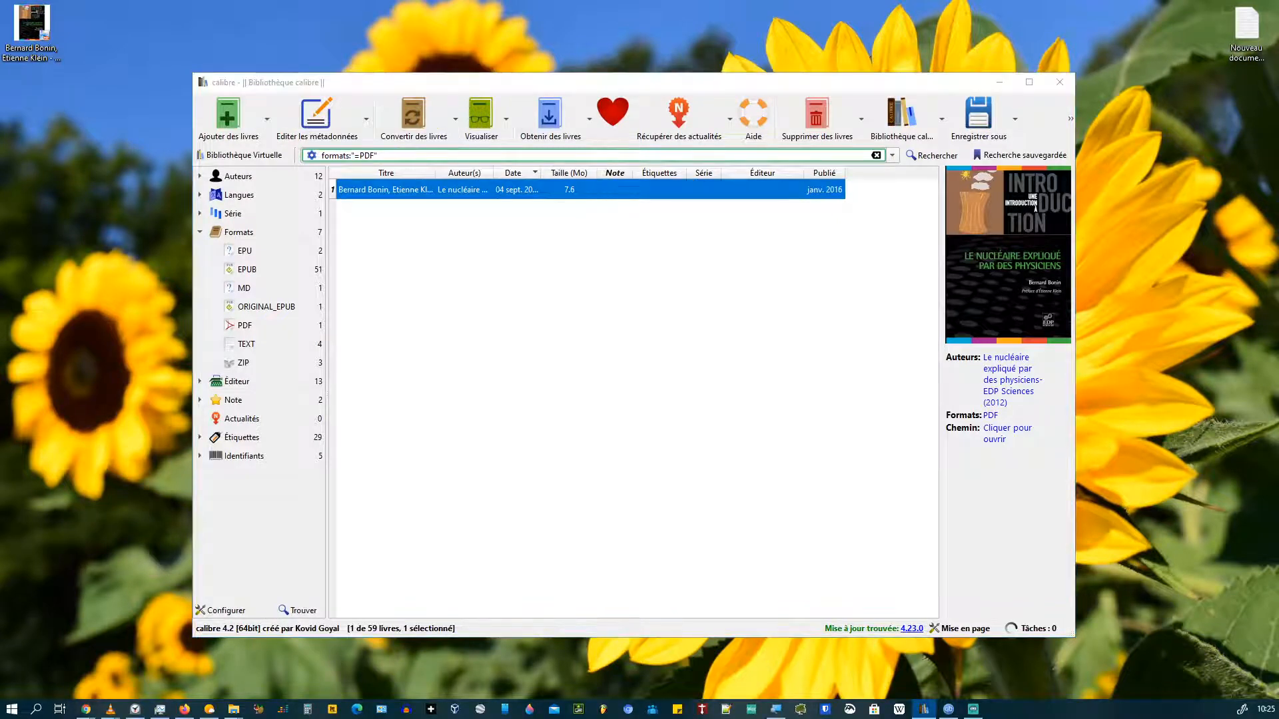
{"action": "left_click", "coordinate": [464, 288]}
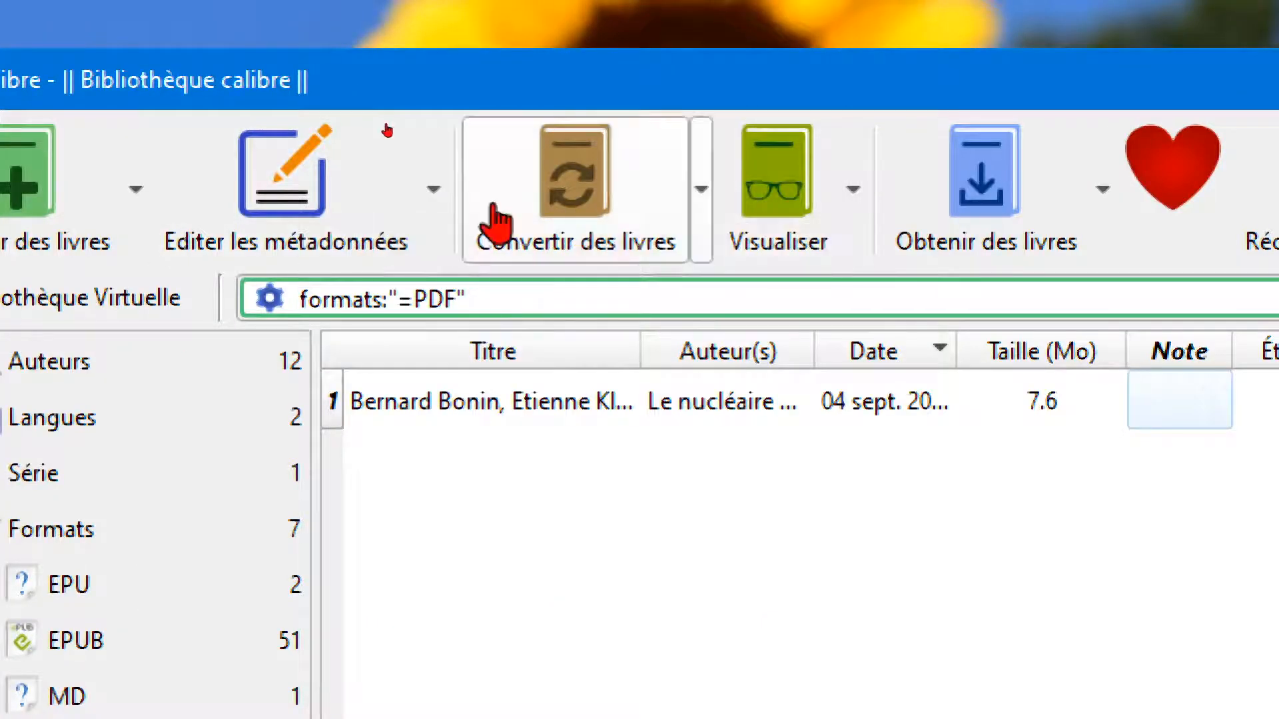
{"action": "left_click", "coordinate": [563, 220]}
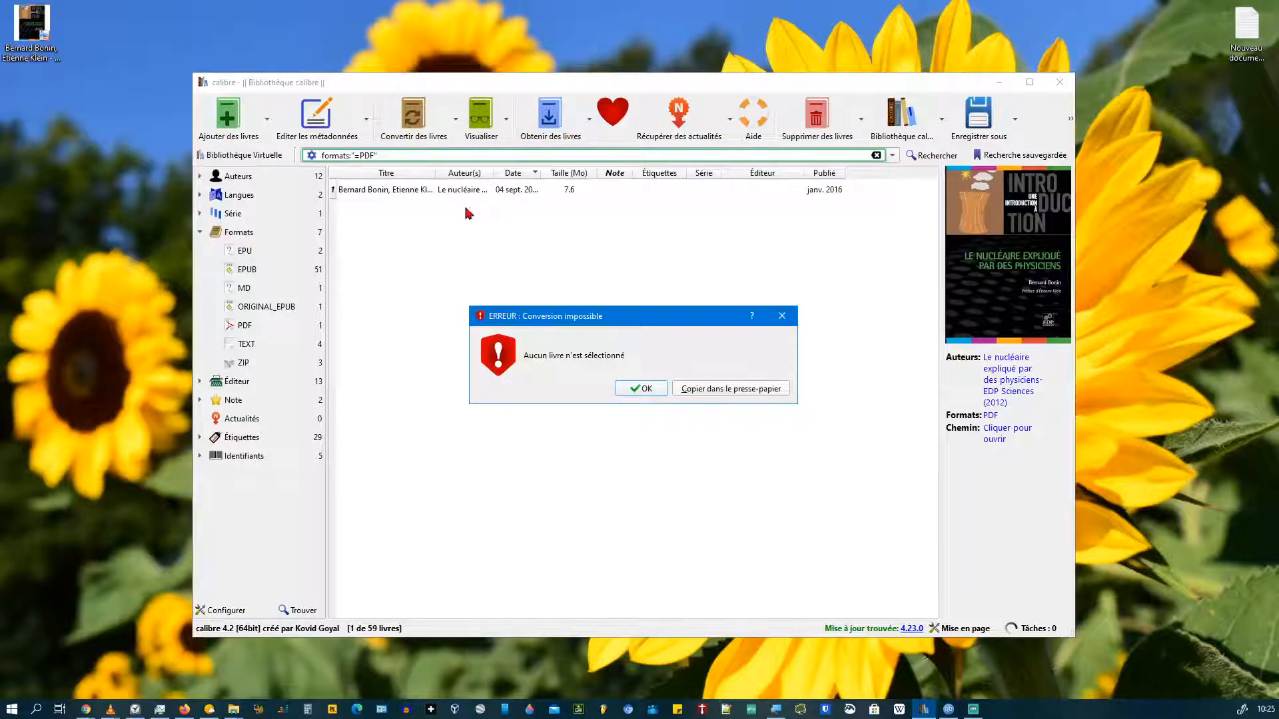
{"action": "left_click", "coordinate": [638, 388]}
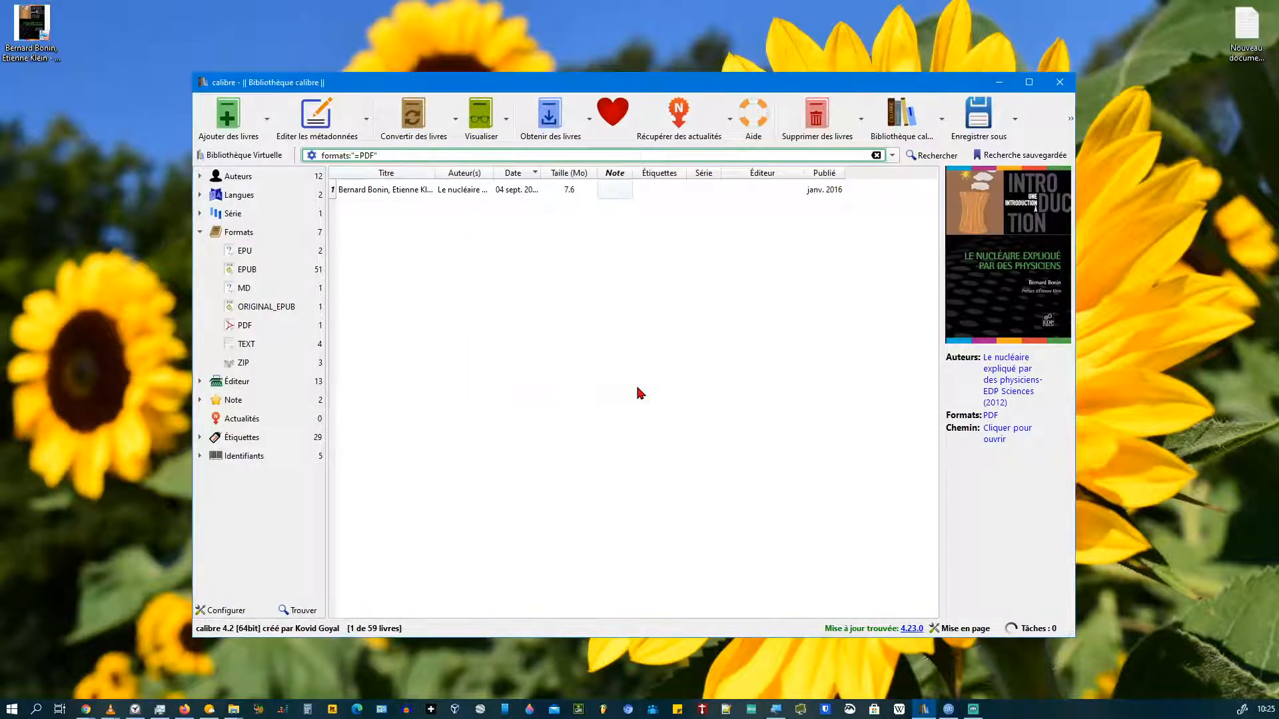
- Start converting the added nuclear physics book and set PDF as the output format
{"action": "left_click", "coordinate": [394, 193]}
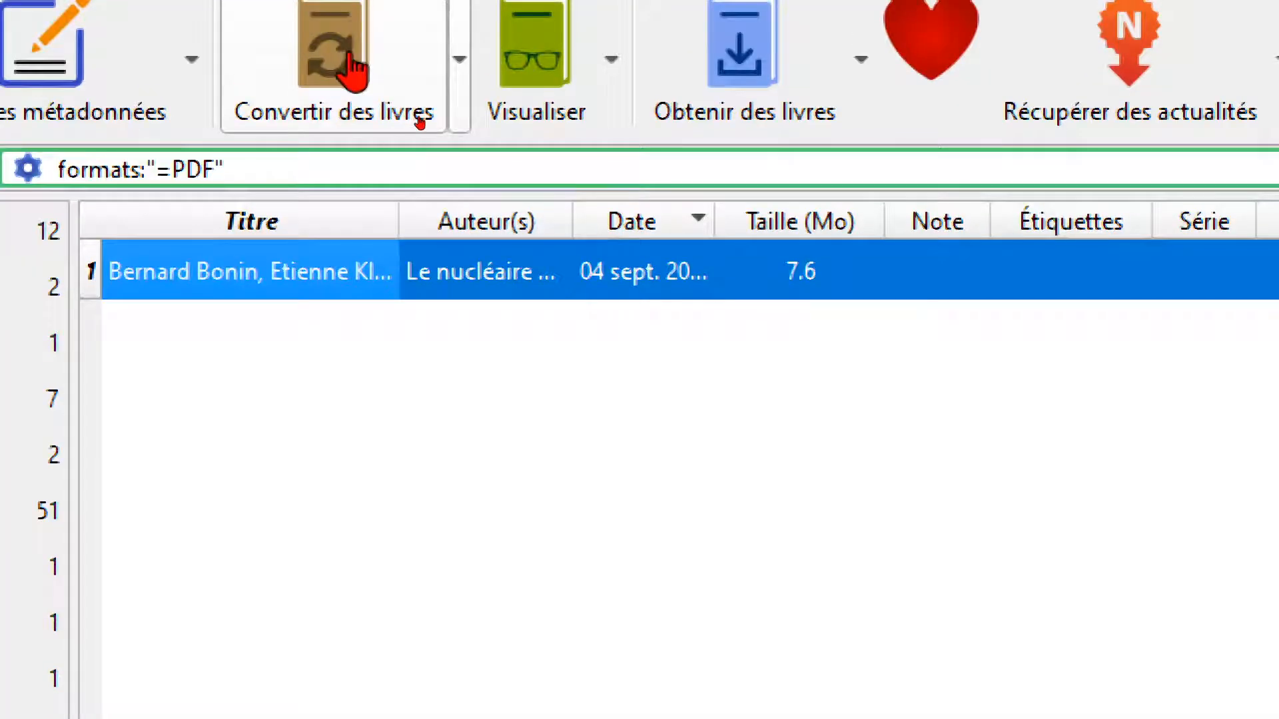
{"action": "left_click", "coordinate": [356, 41]}
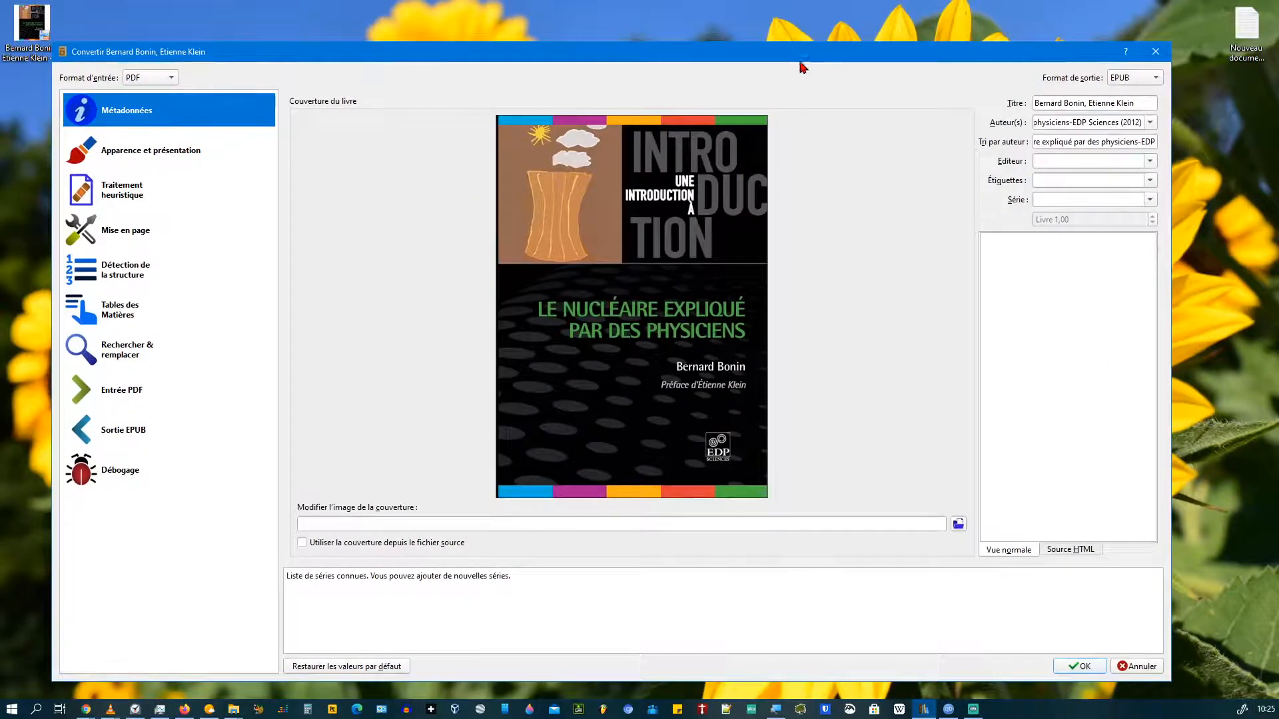
{"action": "left_click", "coordinate": [1157, 78]}
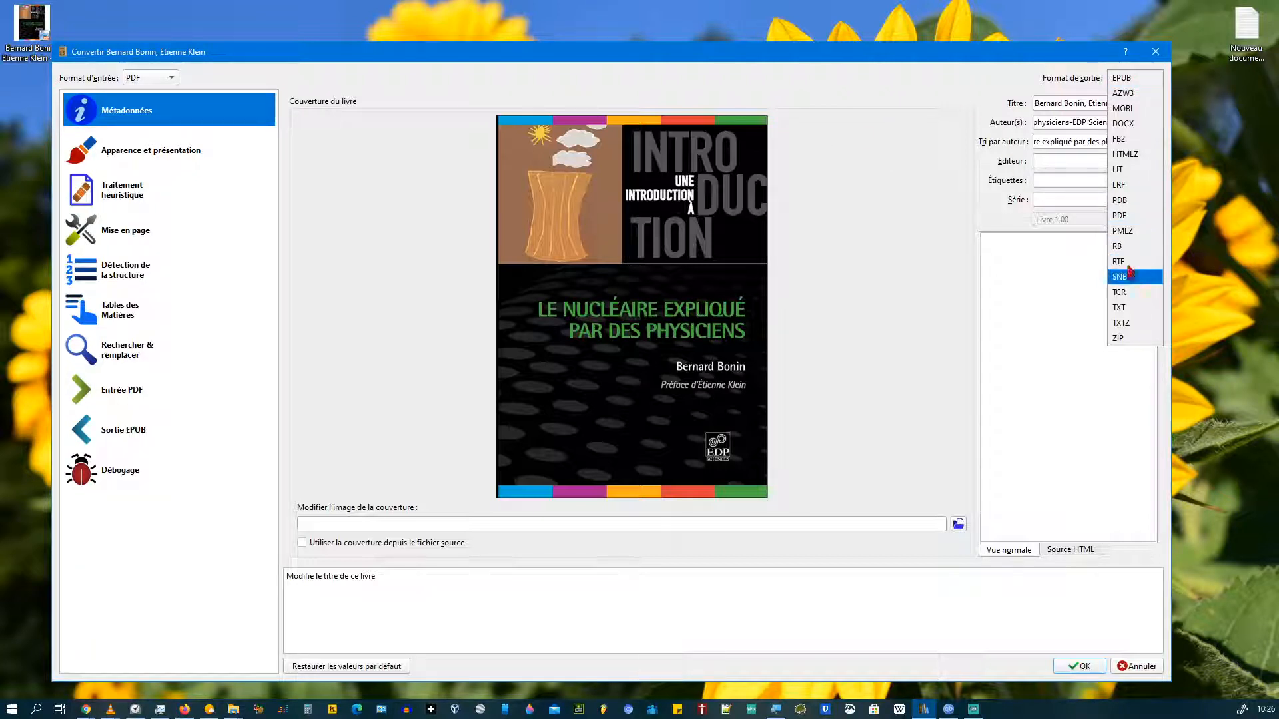
{"action": "left_click", "coordinate": [1120, 215]}
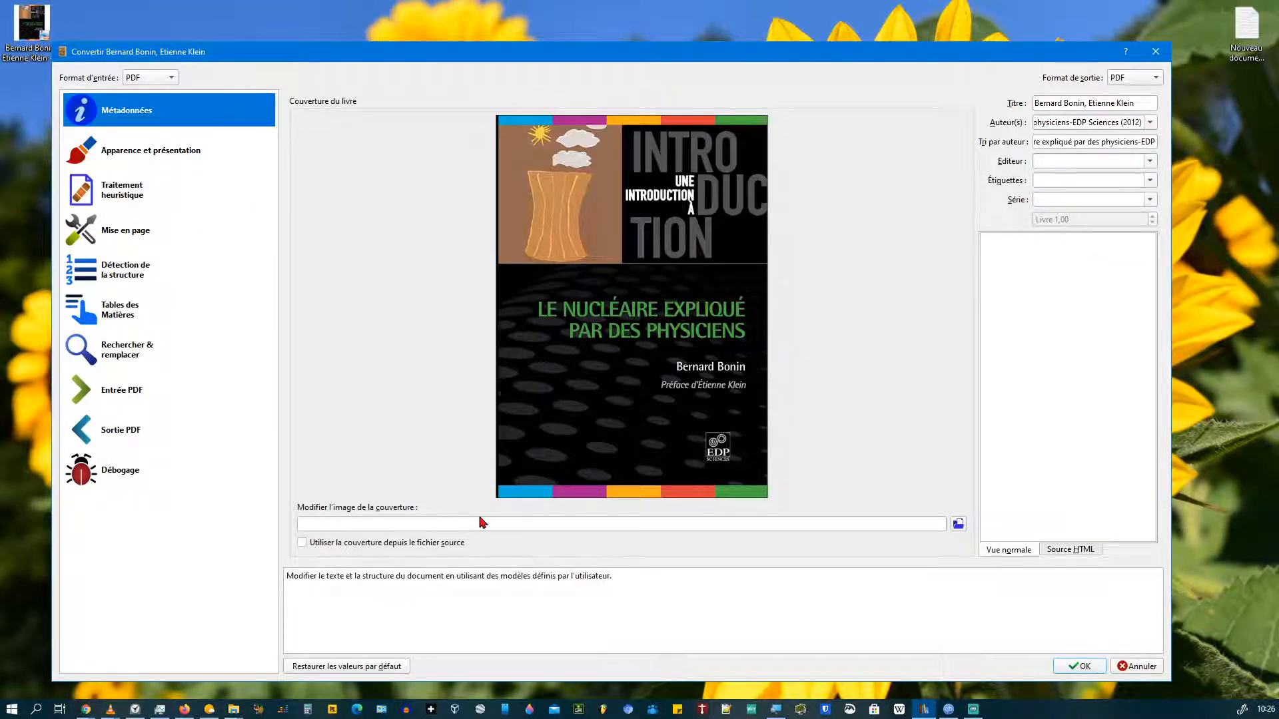
- Set the output document's base font size to 22 pt with the font resizing assistant in the appearance settings
{"action": "left_click", "coordinate": [139, 156]}
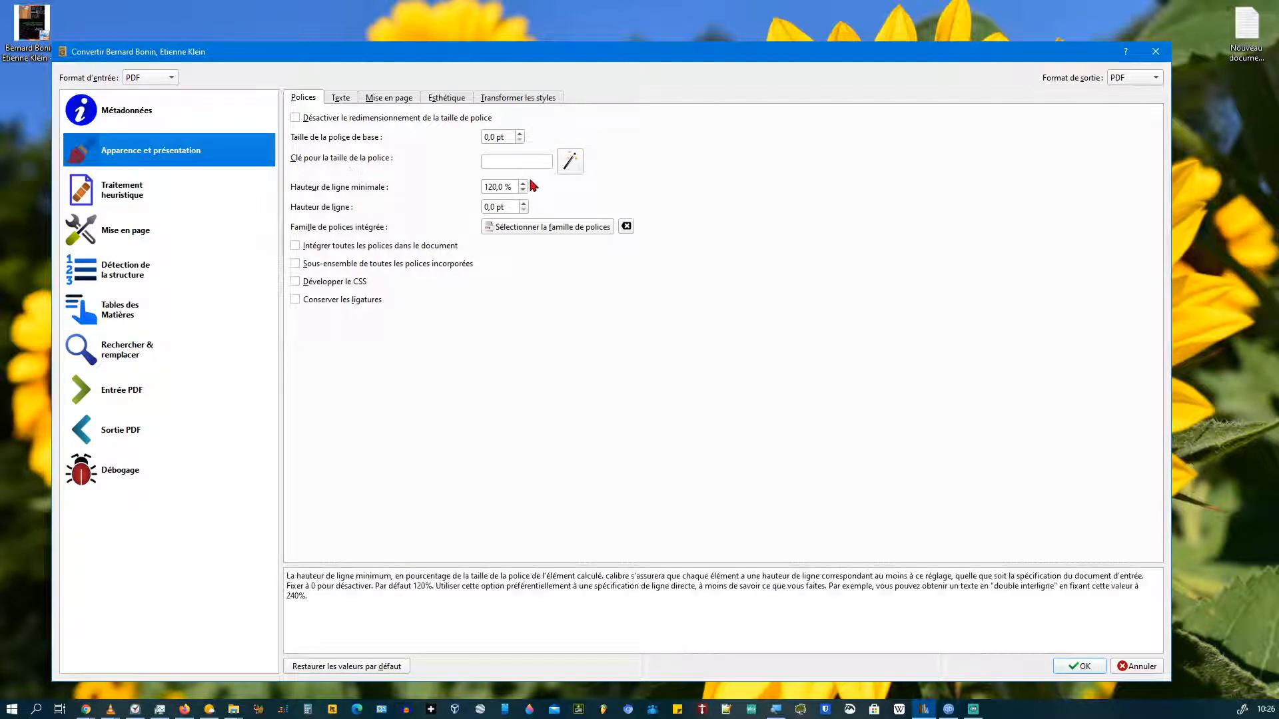
{"action": "left_click", "coordinate": [579, 166]}
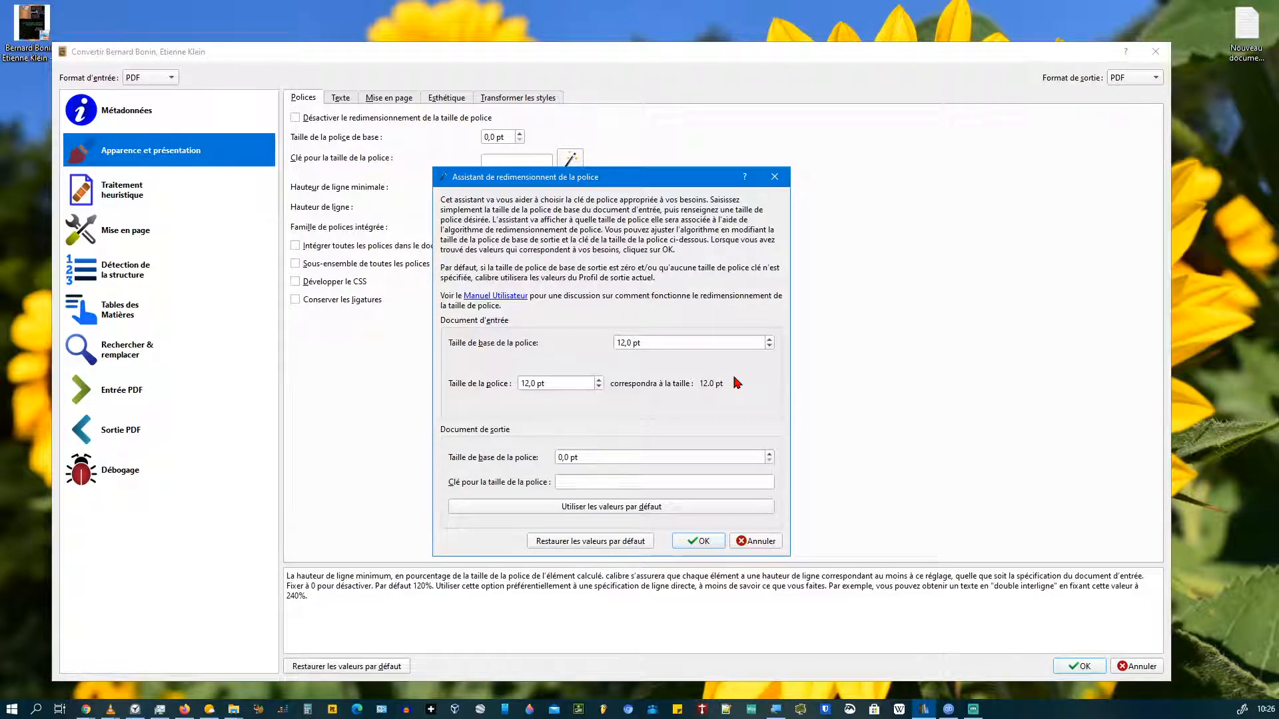
{"action": "left_click", "coordinate": [769, 453]}
{"action": "left_click", "coordinate": [769, 453]}
{"action": "left_click", "coordinate": [769, 453]}
{"action": "scroll", "coordinate": [749, 461], "scroll_direction": "up", "scroll_amount": 14}
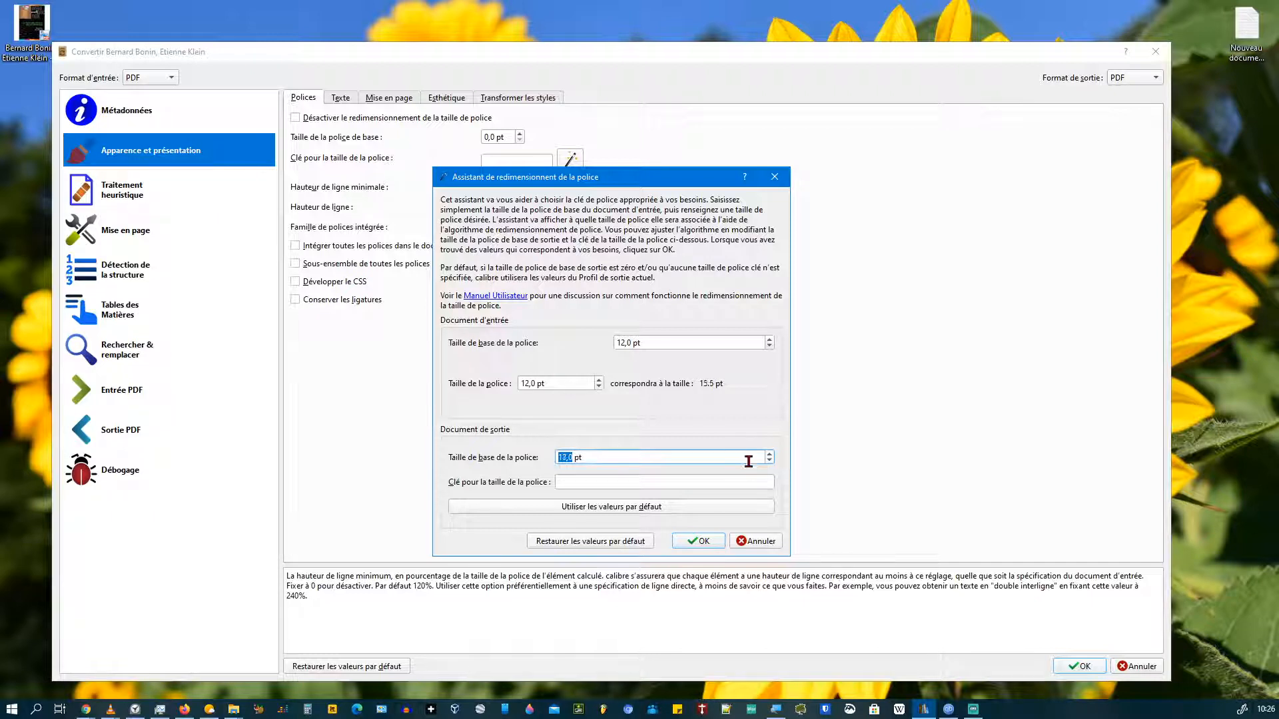
{"action": "scroll", "coordinate": [748, 460], "scroll_direction": "up", "scroll_amount": 1}
{"action": "left_click", "coordinate": [696, 542]}
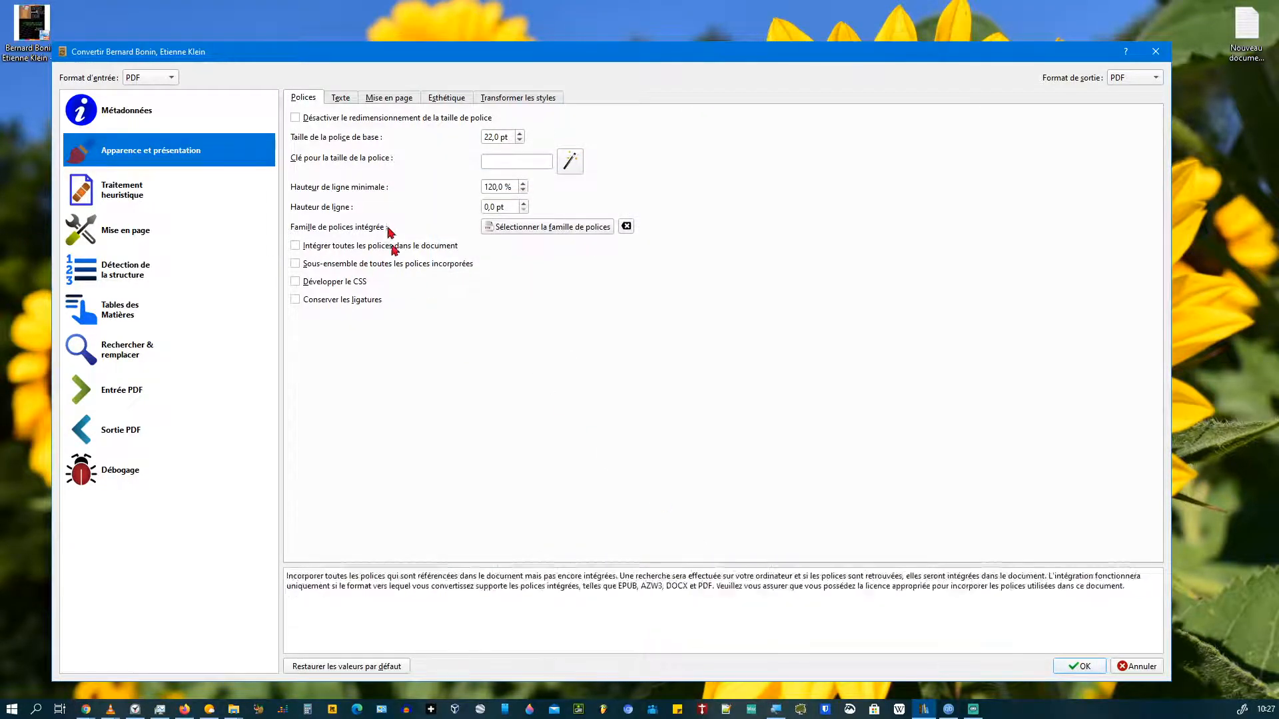
- Open the embedded font family selection in the appearance settings and pick Linux Libertine Display G
{"action": "left_click", "coordinate": [342, 100]}
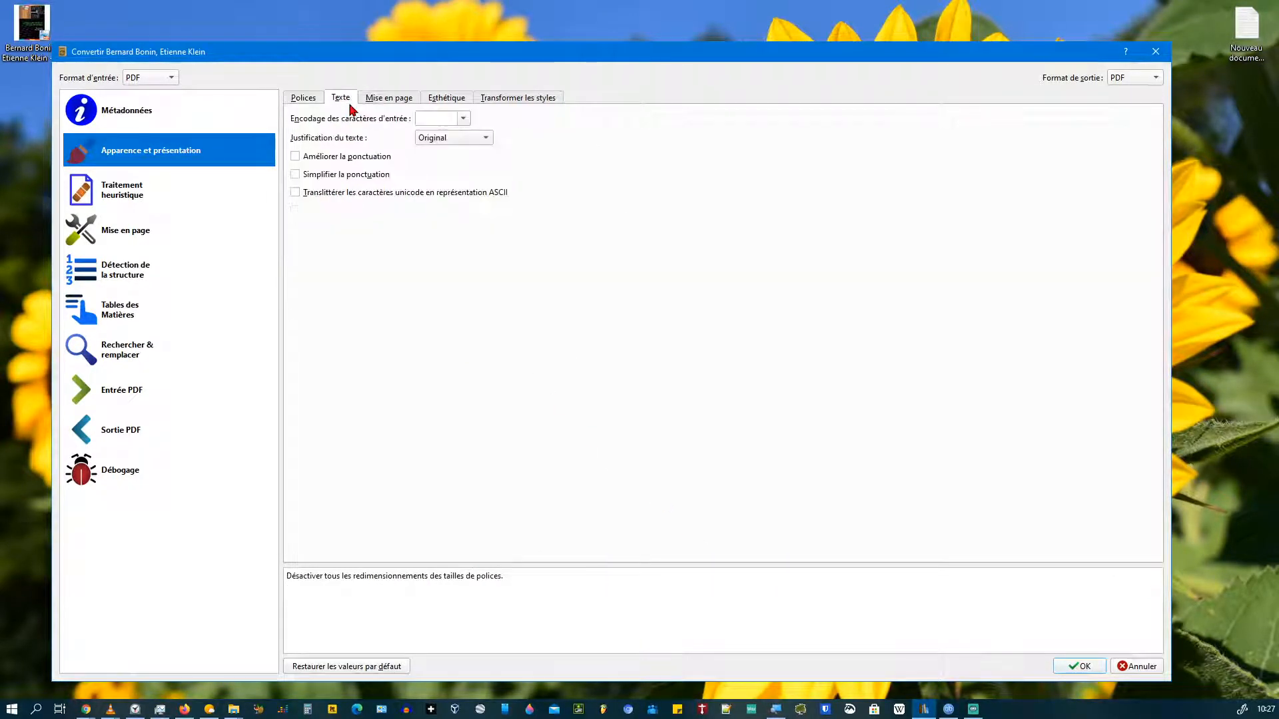
{"action": "left_click", "coordinate": [303, 98]}
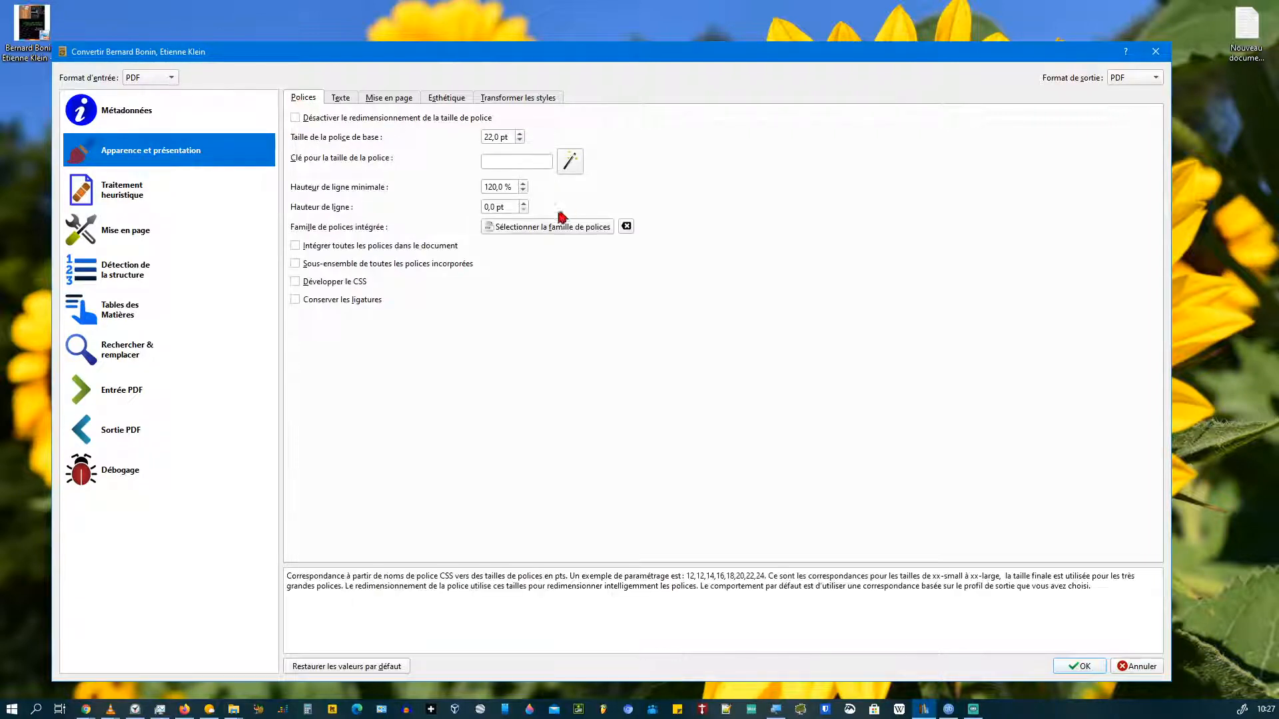
{"action": "left_click", "coordinate": [546, 230]}
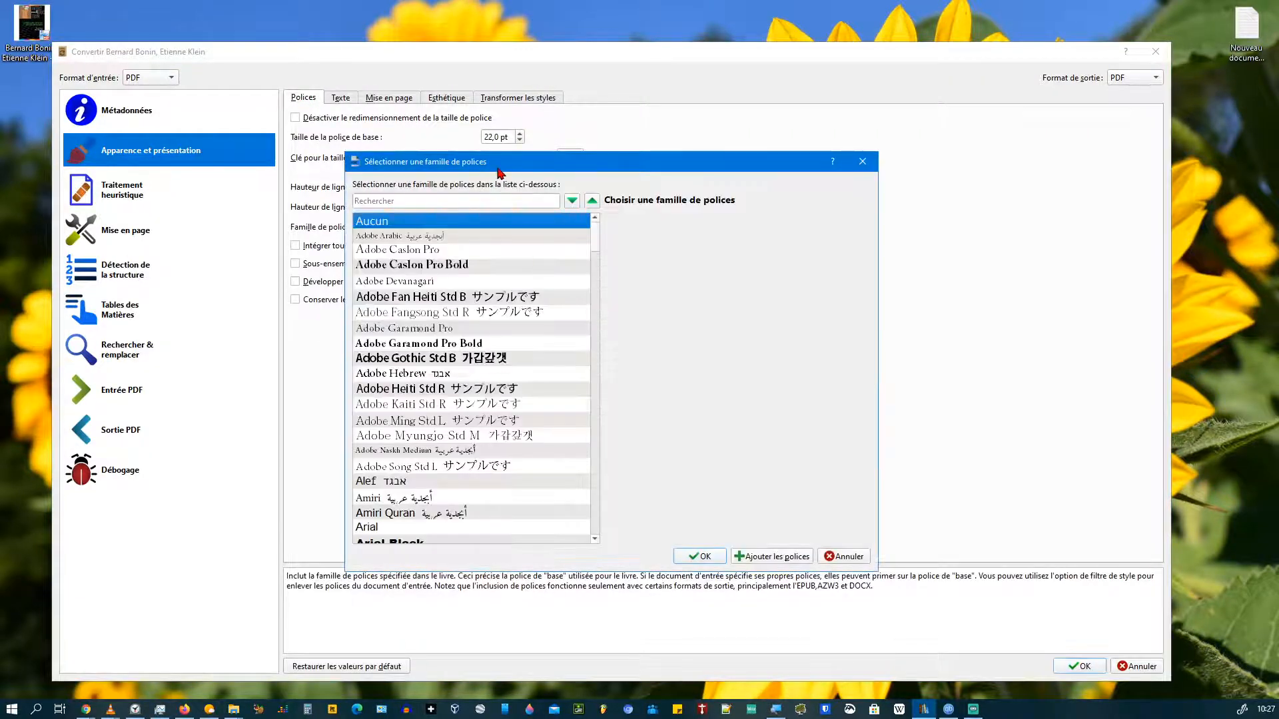
{"action": "left_click_drag", "start_coordinate": [497, 169], "coordinate": [366, 119]}
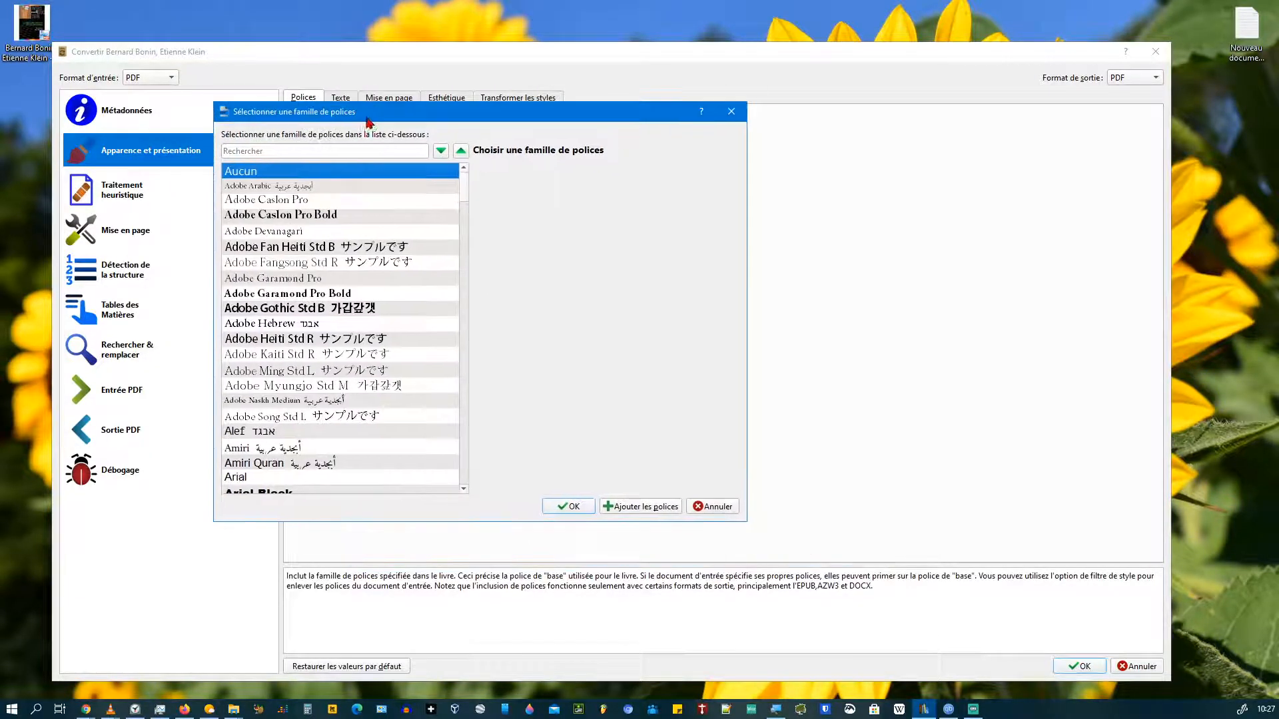
{"action": "left_click", "coordinate": [326, 152]}
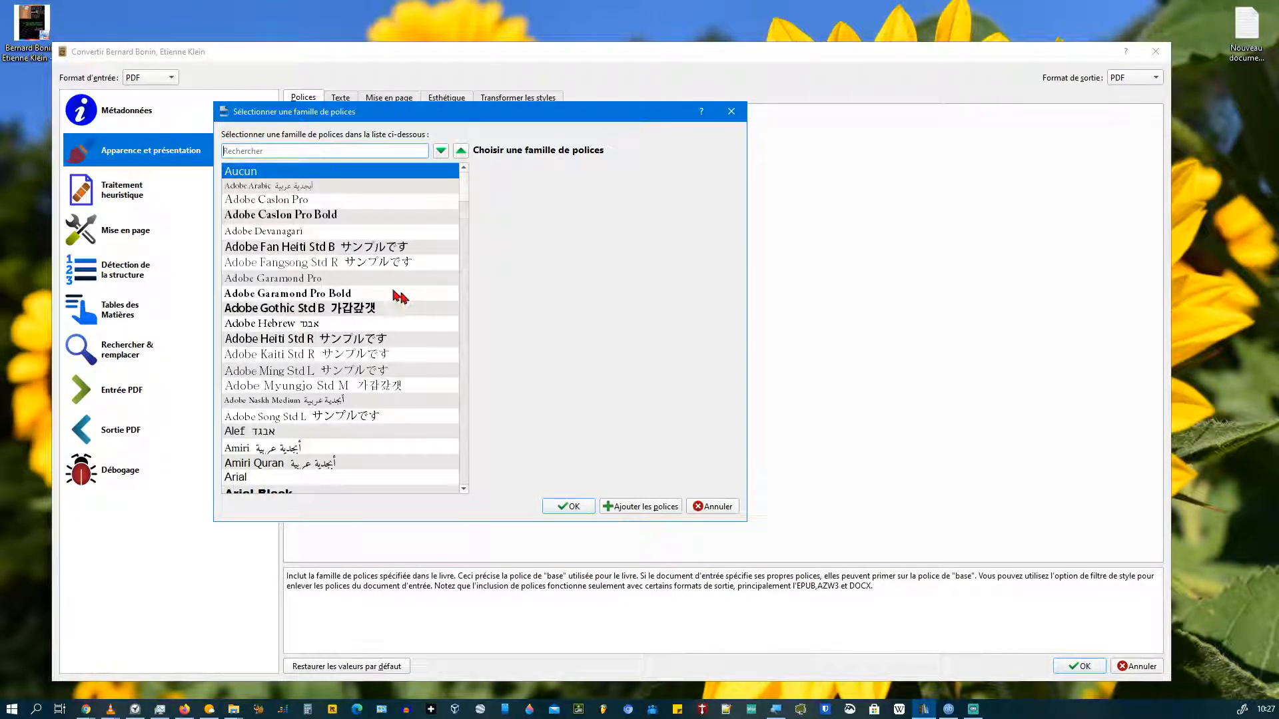
{"action": "scroll", "coordinate": [366, 260], "scroll_direction": "down", "scroll_amount": 20}
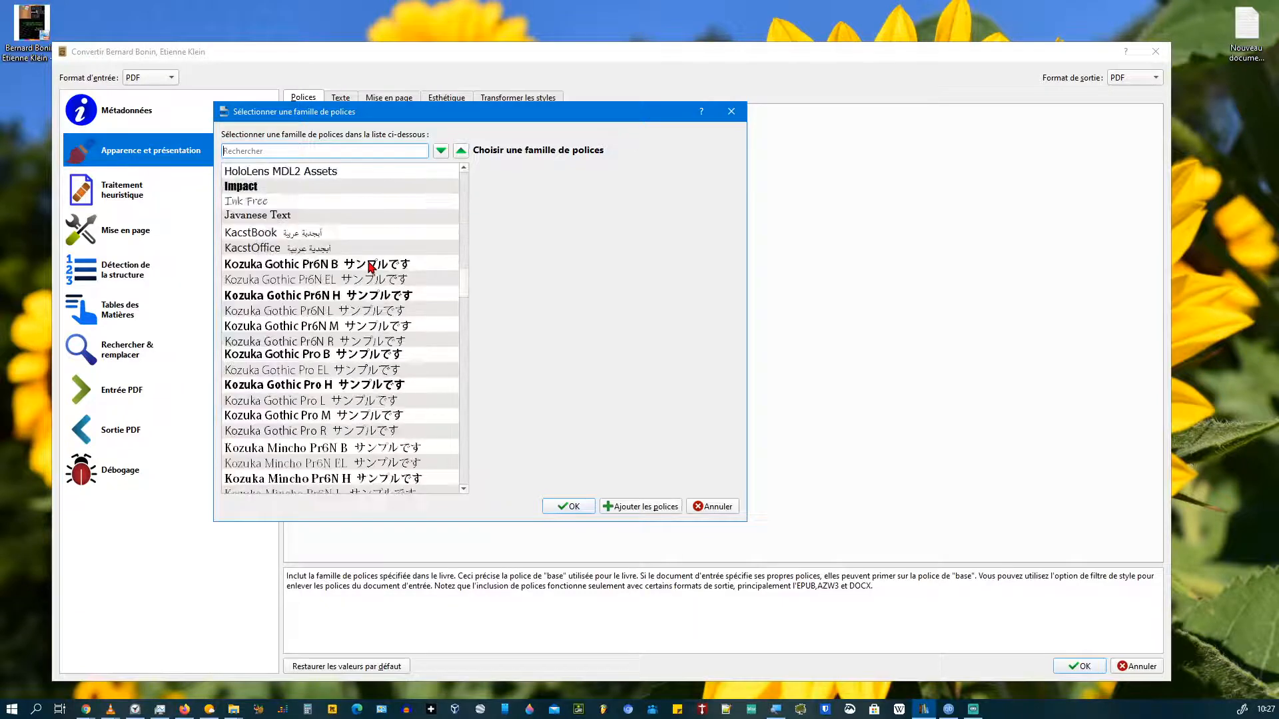
{"action": "scroll", "coordinate": [370, 267], "scroll_direction": "down", "scroll_amount": 7}
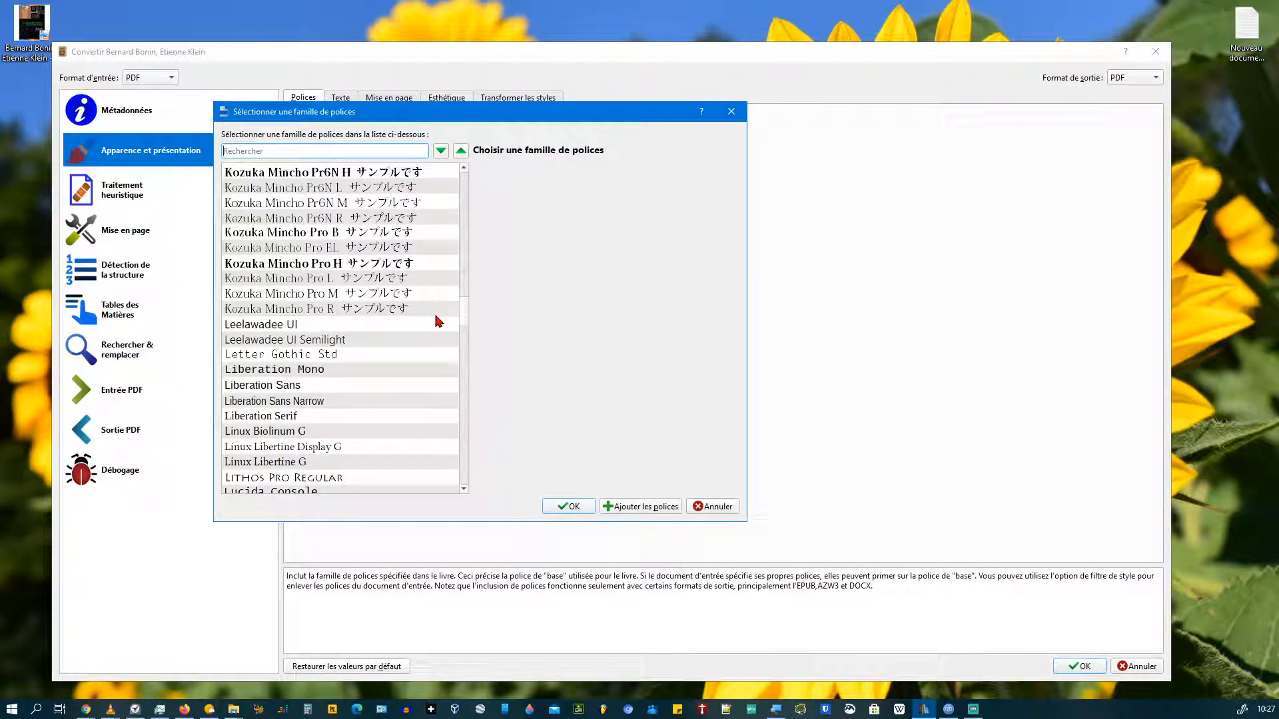
{"action": "scroll", "coordinate": [341, 299], "scroll_direction": "down", "scroll_amount": 3}
{"action": "left_click", "coordinate": [340, 297]}
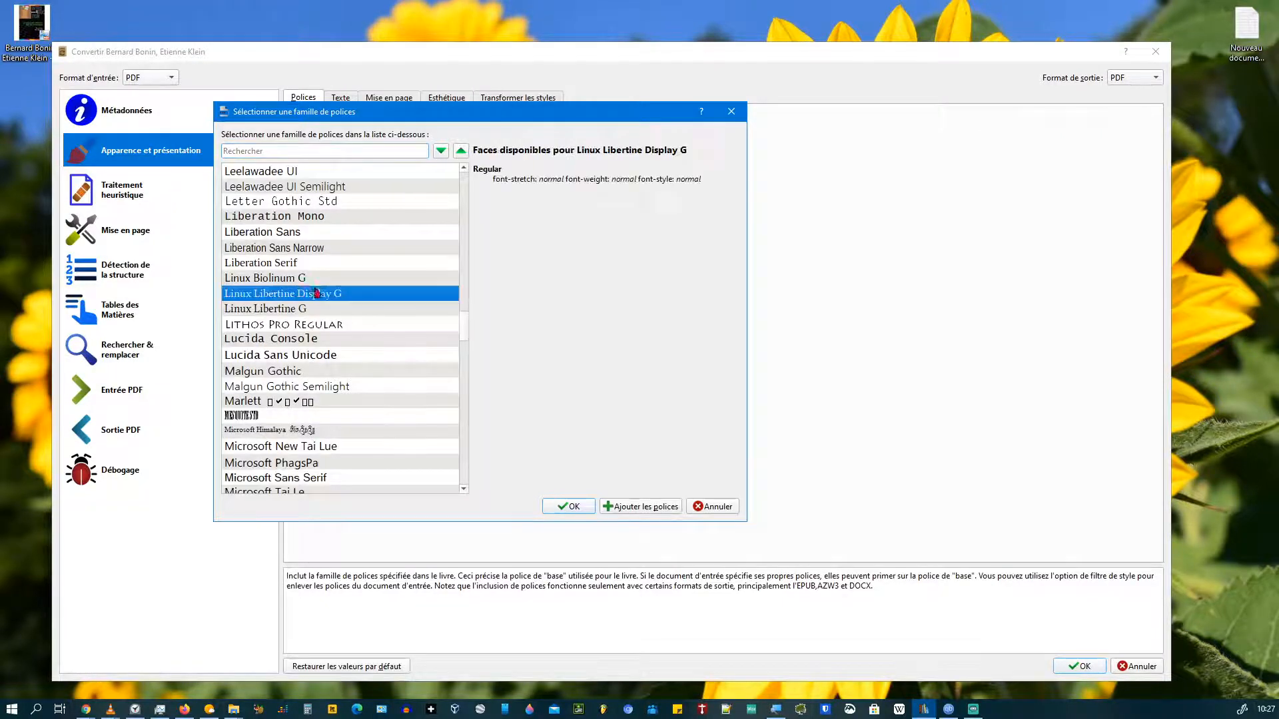
- Try to add font files from the open_dyslexic folder in Téléchargements
{"action": "left_click", "coordinate": [630, 508]}
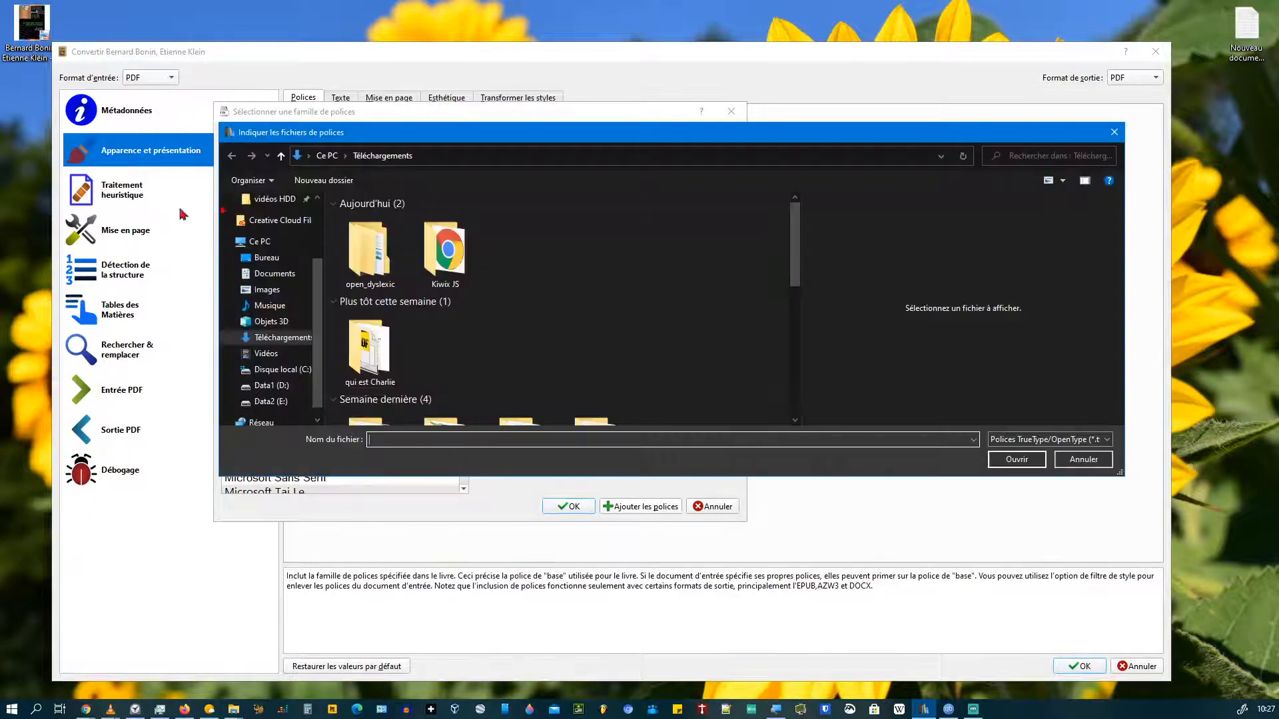
{"action": "double_click", "coordinate": [393, 274]}
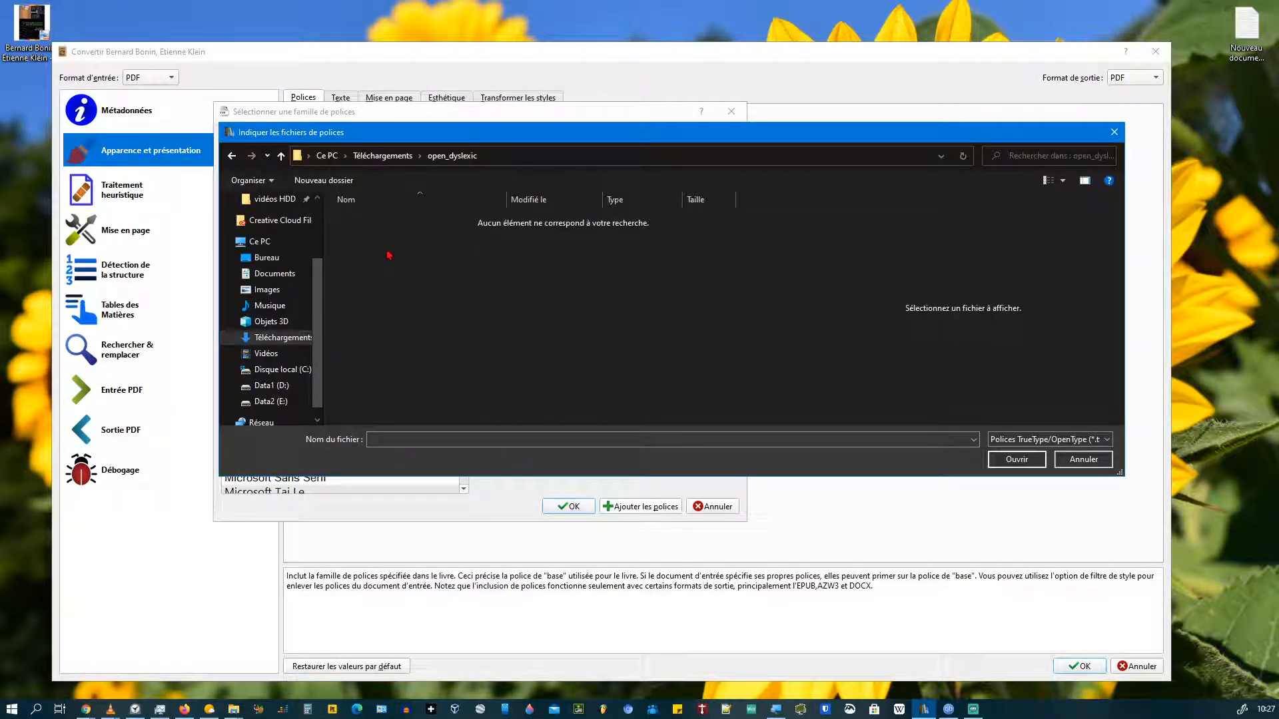
{"action": "left_click", "coordinate": [1097, 461]}
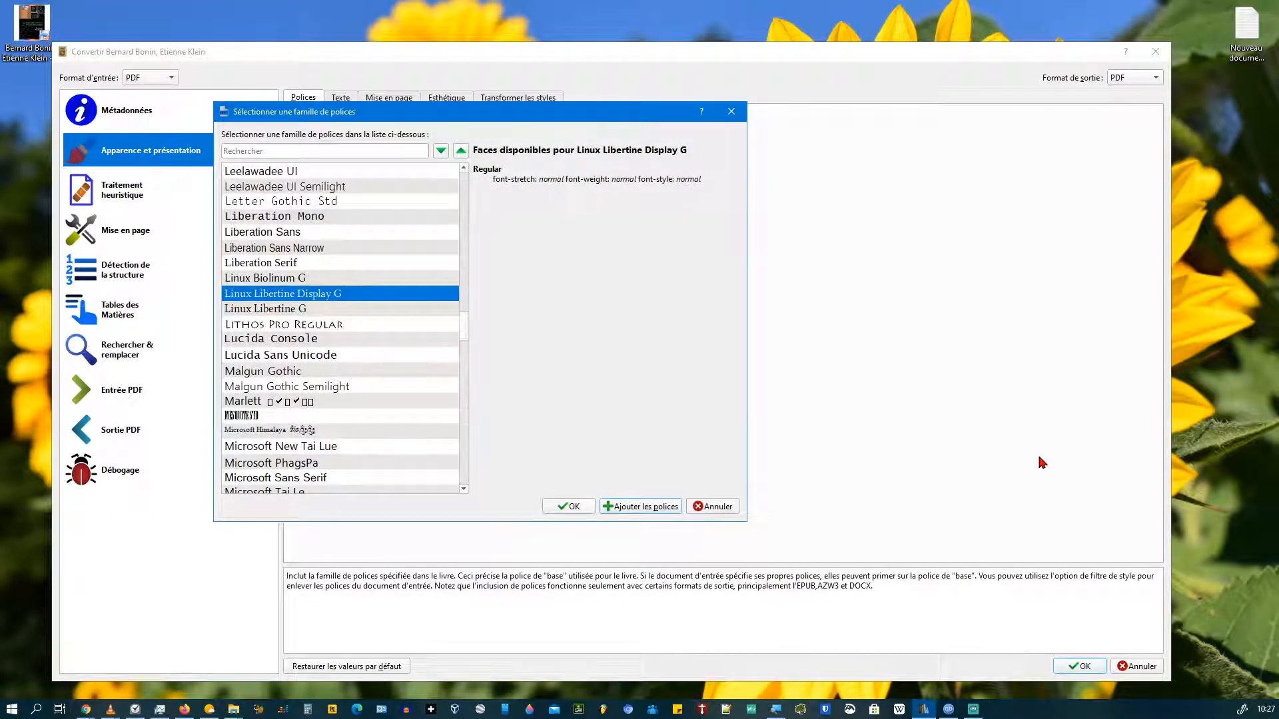
- Set the embedded font family to OpenDyslexicMono and confirm the font choice
{"action": "scroll", "coordinate": [420, 283], "scroll_direction": "down", "scroll_amount": 1}
{"action": "scroll", "coordinate": [390, 278], "scroll_direction": "down", "scroll_amount": 5}
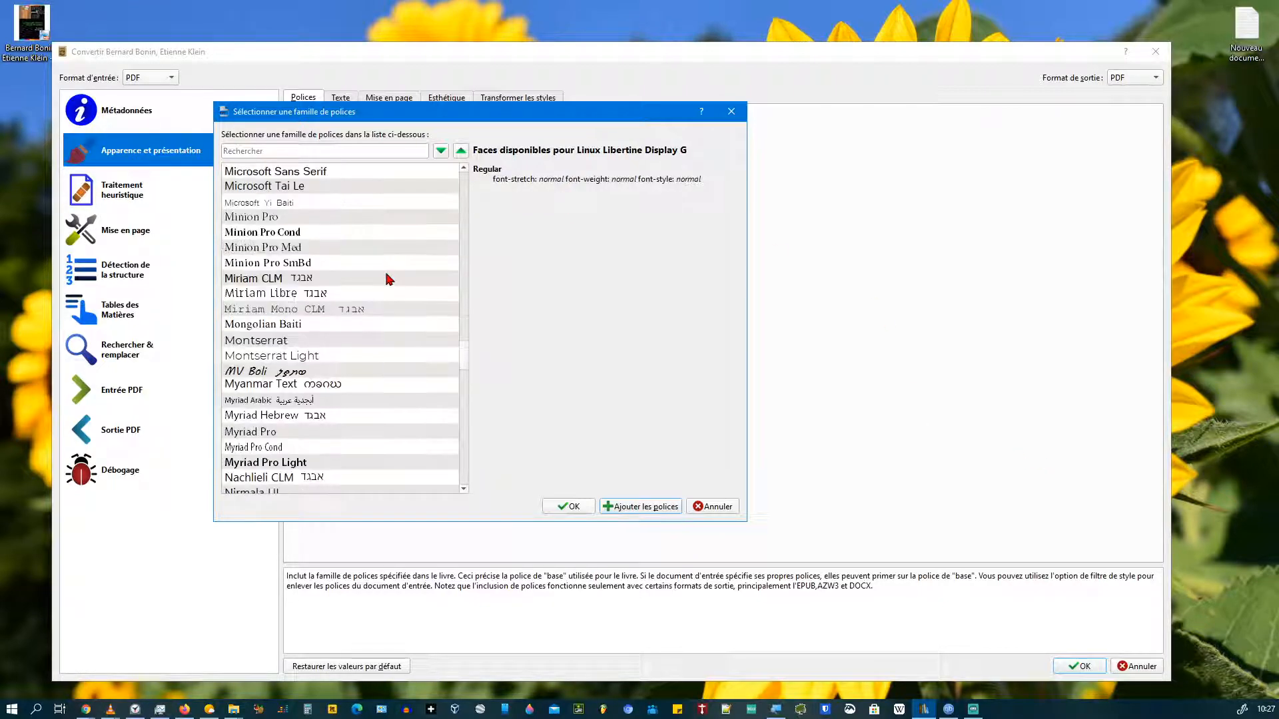
{"action": "scroll", "coordinate": [390, 278], "scroll_direction": "up", "scroll_amount": 2}
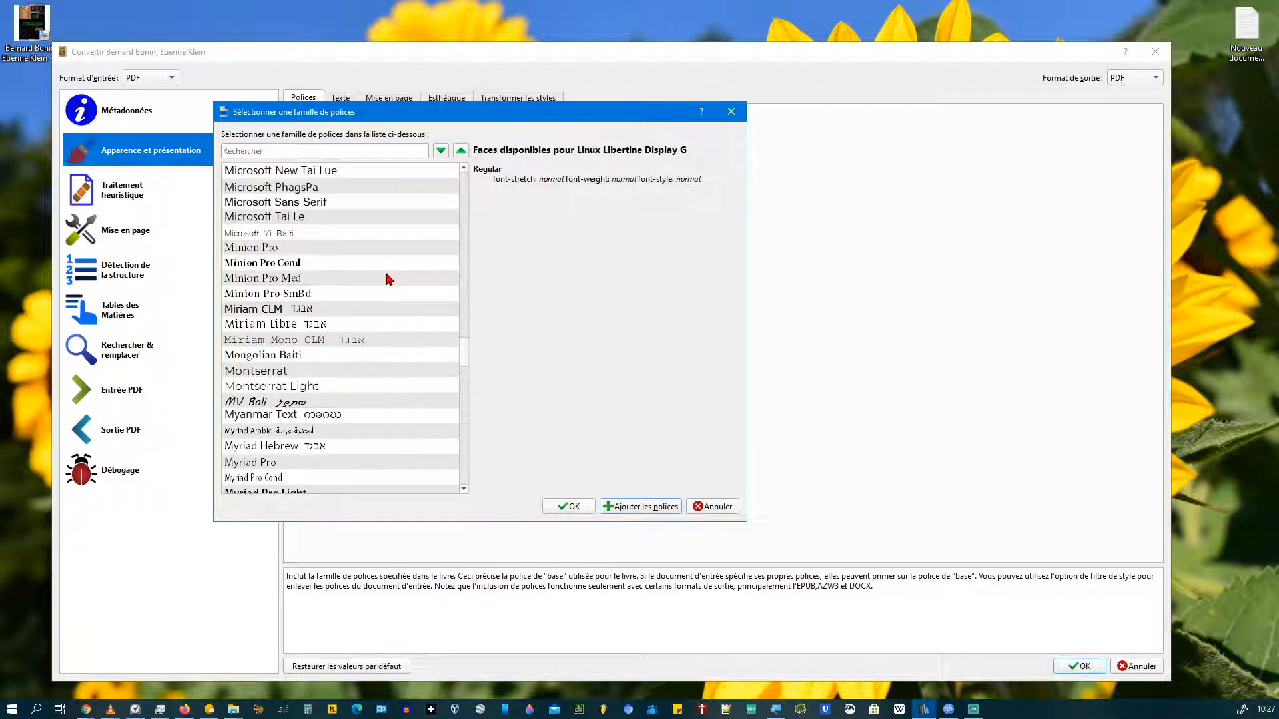
{"action": "scroll", "coordinate": [390, 279], "scroll_direction": "down", "scroll_amount": 15}
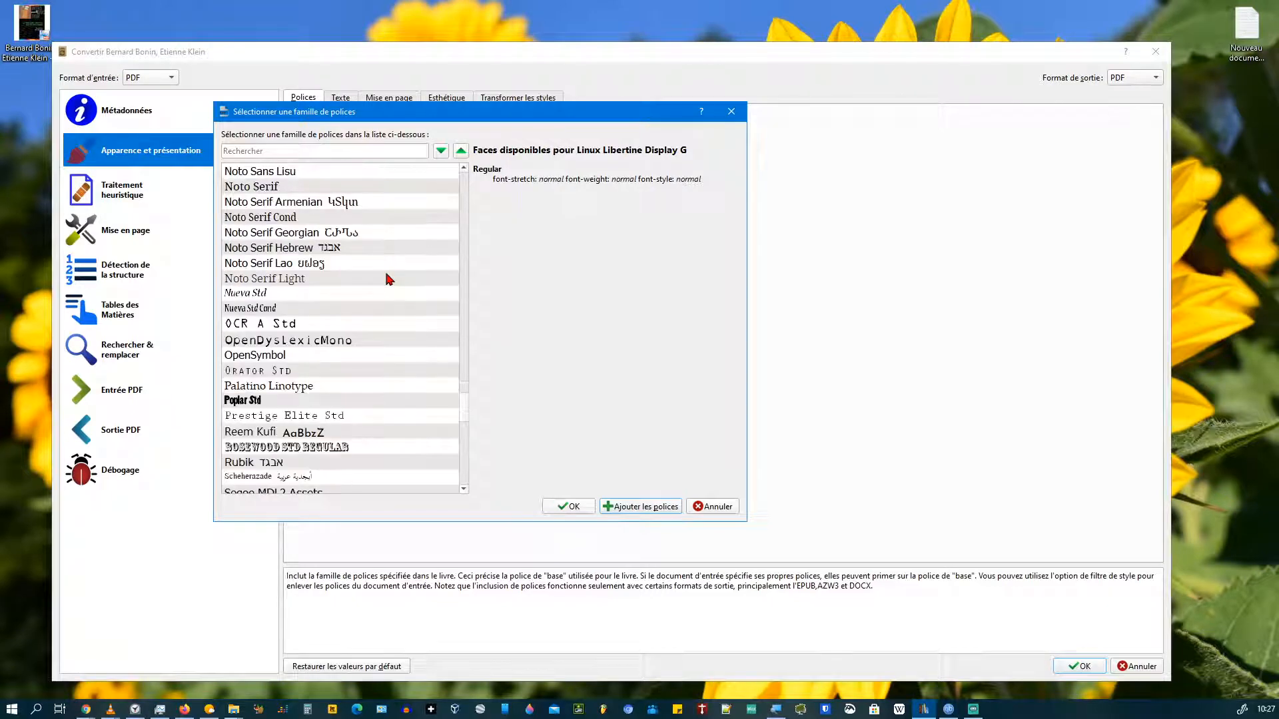
{"action": "scroll", "coordinate": [389, 279], "scroll_direction": "down", "scroll_amount": 3}
{"action": "scroll", "coordinate": [390, 278], "scroll_direction": "up", "scroll_amount": 1}
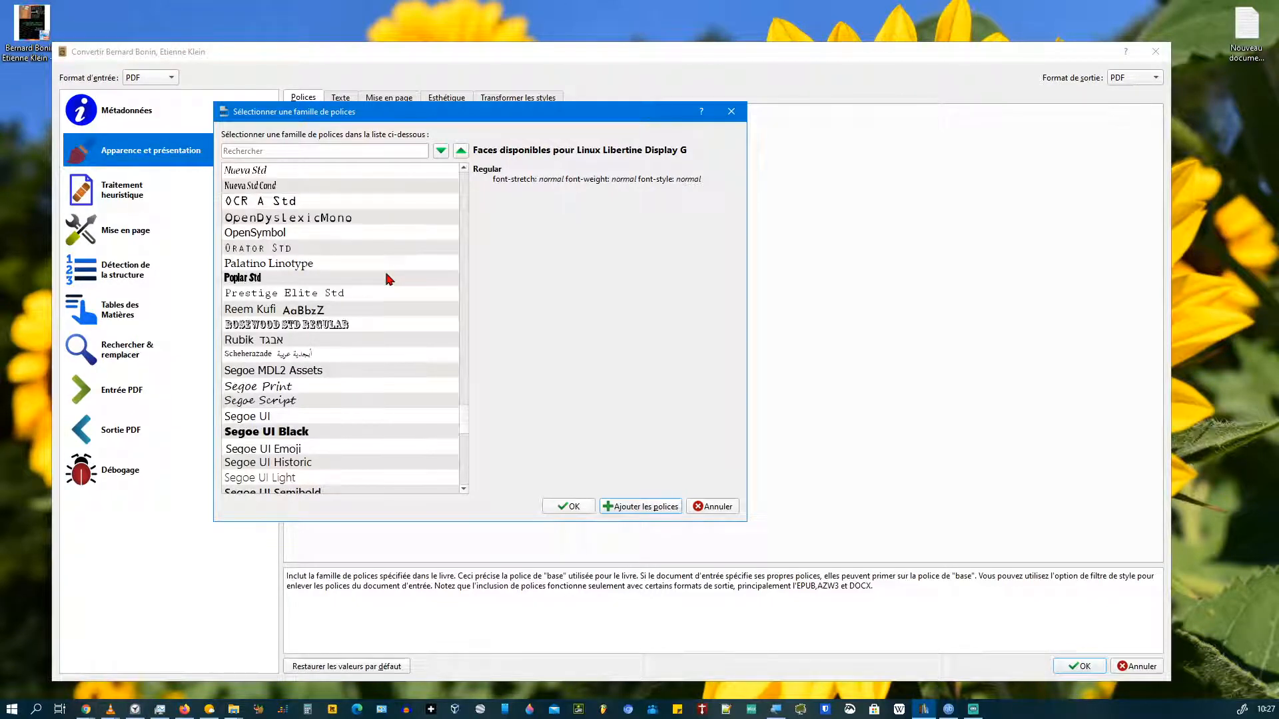
{"action": "scroll", "coordinate": [390, 278], "scroll_direction": "up", "scroll_amount": 2}
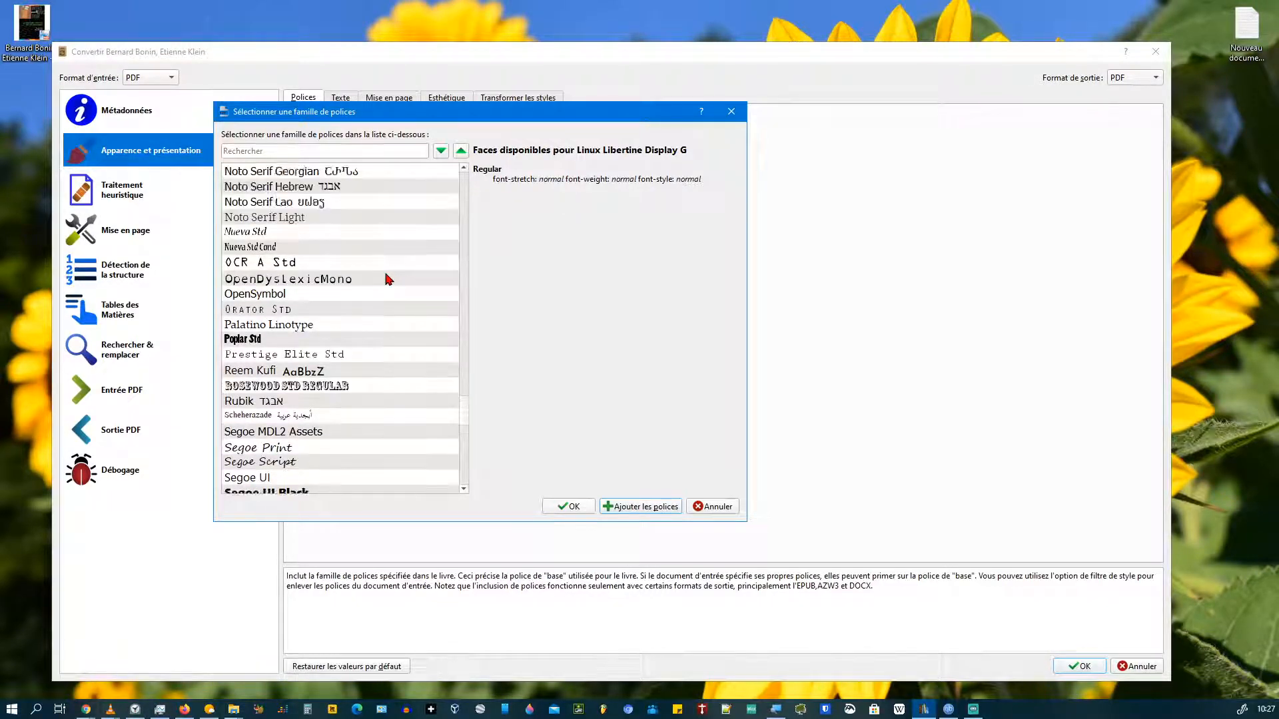
{"action": "scroll", "coordinate": [390, 279], "scroll_direction": "down", "scroll_amount": 2}
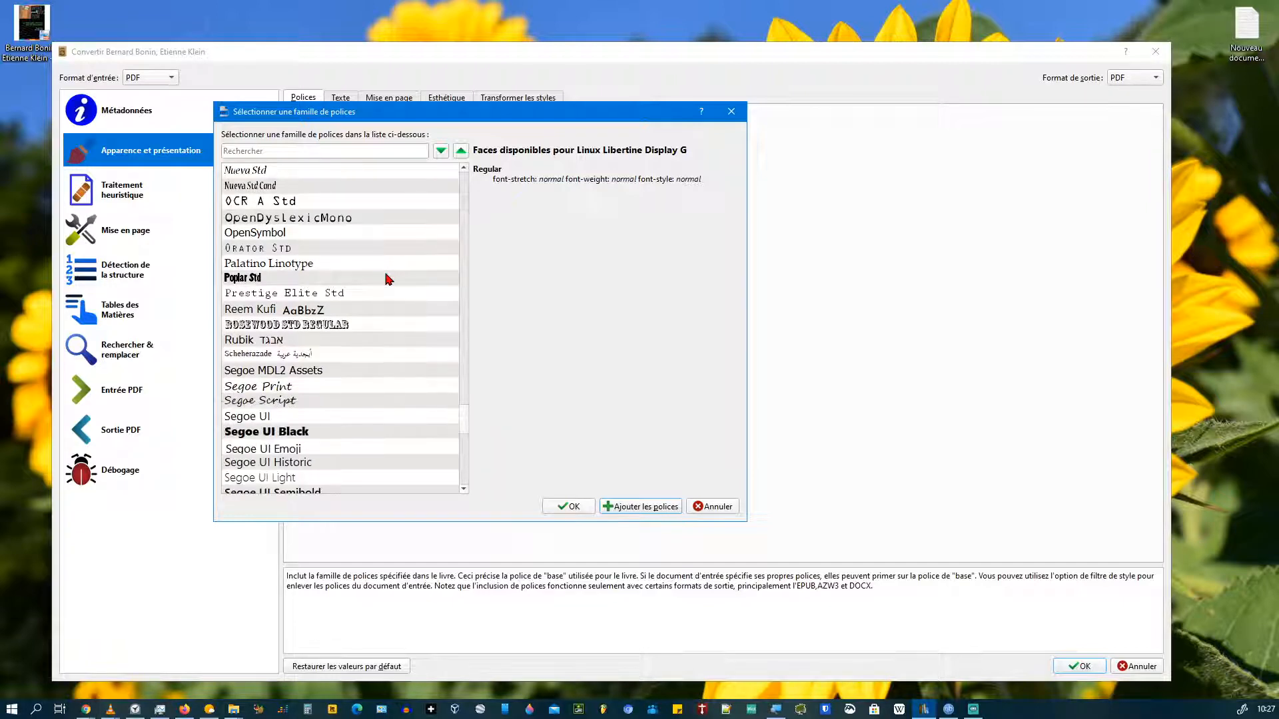
{"action": "scroll", "coordinate": [388, 285], "scroll_direction": "down", "scroll_amount": 3}
{"action": "scroll", "coordinate": [388, 285], "scroll_direction": "up", "scroll_amount": 3}
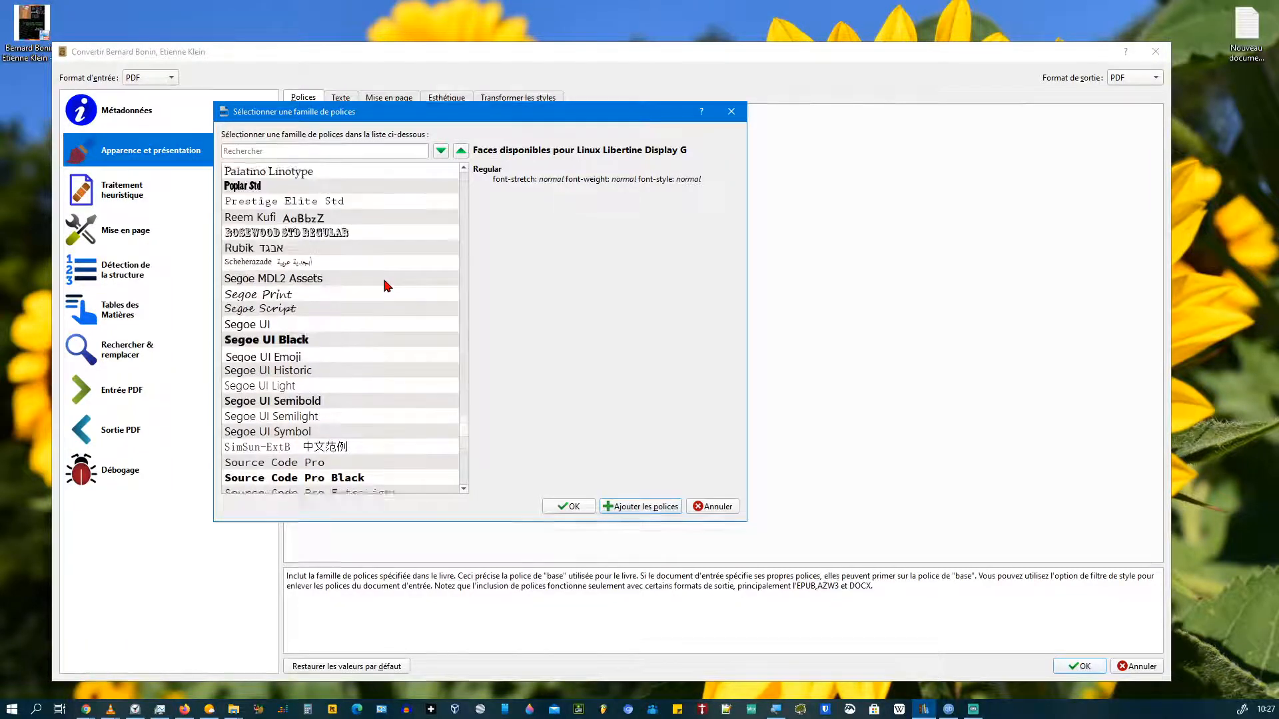
{"action": "scroll", "coordinate": [389, 285], "scroll_direction": "up", "scroll_amount": 1}
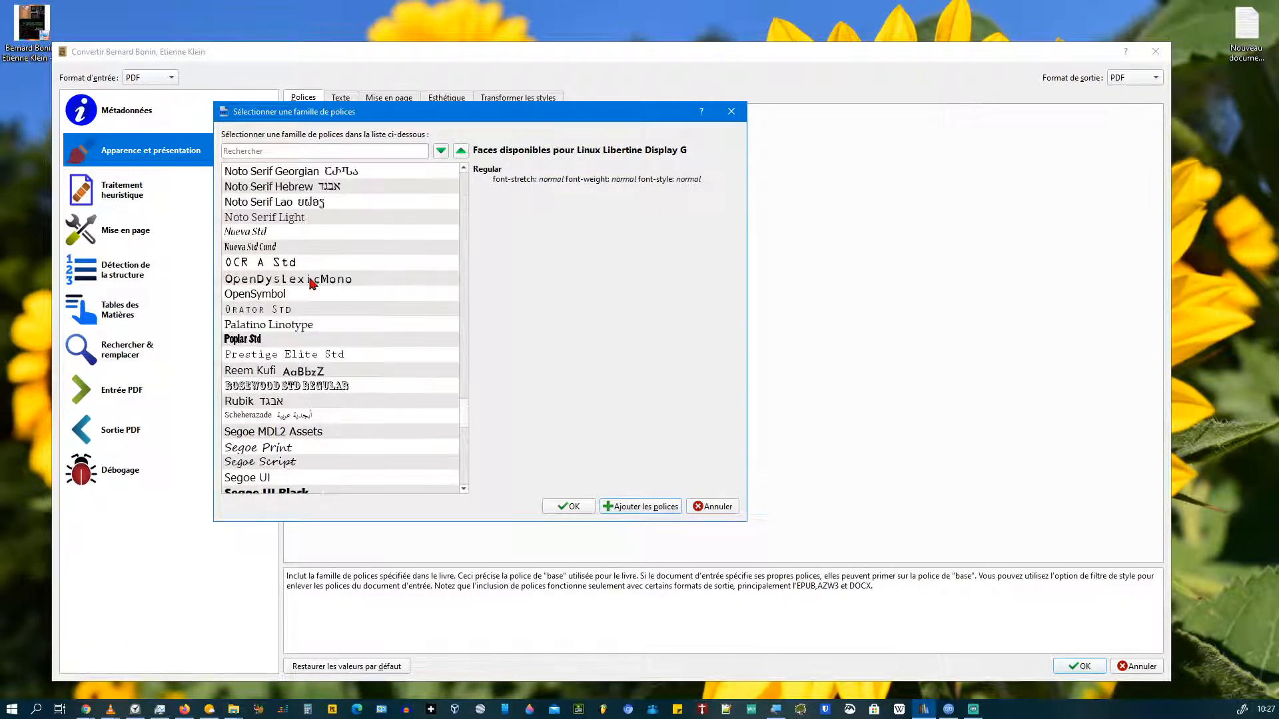
{"action": "left_click", "coordinate": [279, 283]}
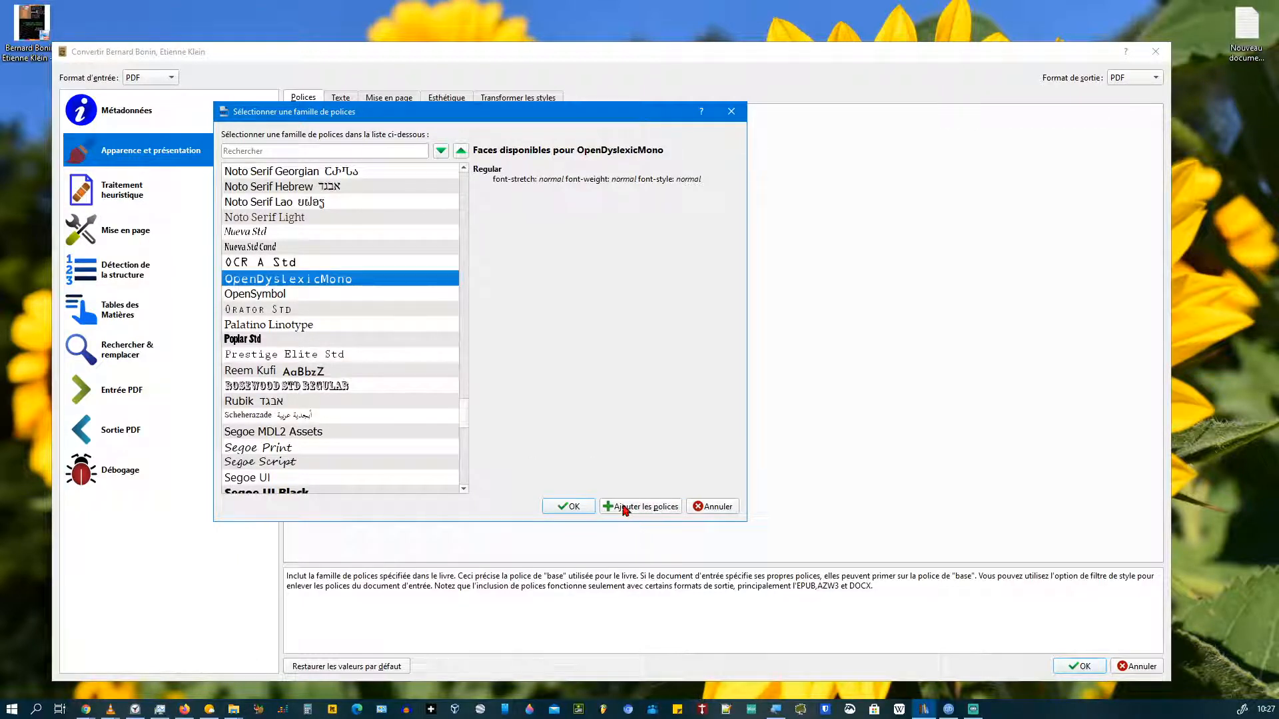
{"action": "left_click", "coordinate": [570, 507]}
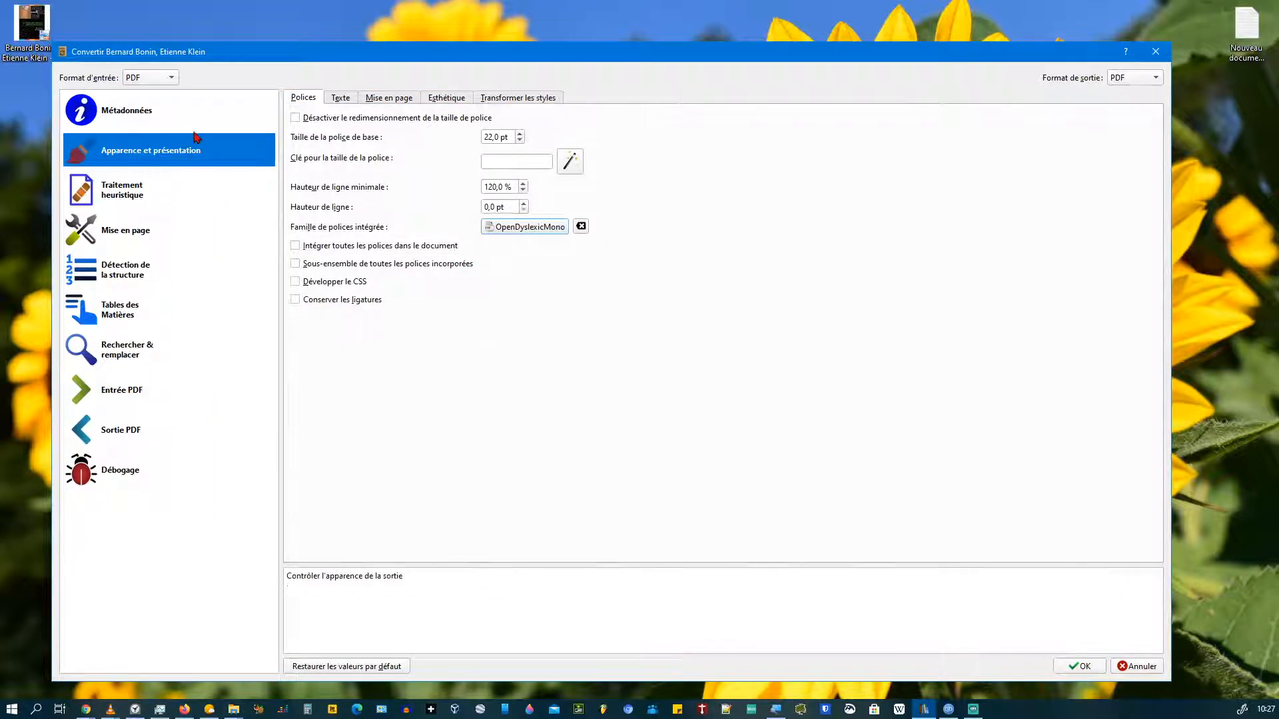
- Check the book's metadata and the PDF output format, then start the conversion and open the job list
{"action": "left_click", "coordinate": [135, 120]}
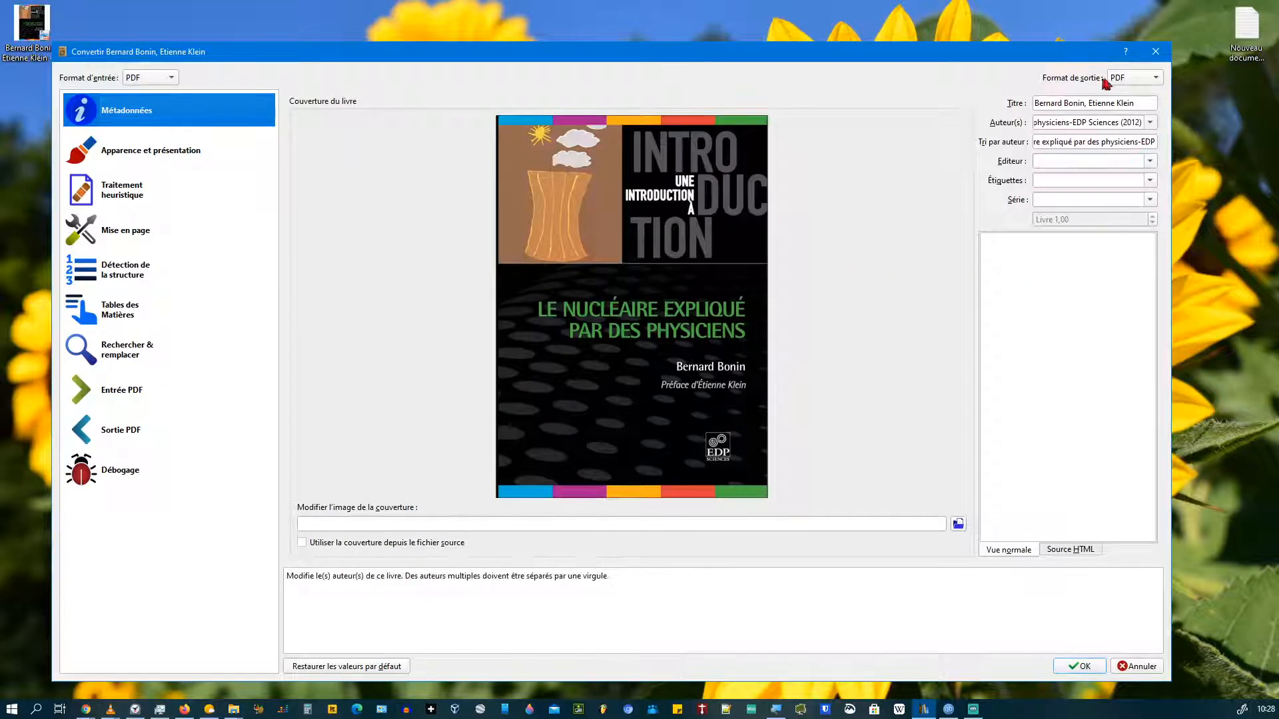
{"action": "left_click", "coordinate": [1154, 78]}
{"action": "left_click", "coordinate": [939, 130]}
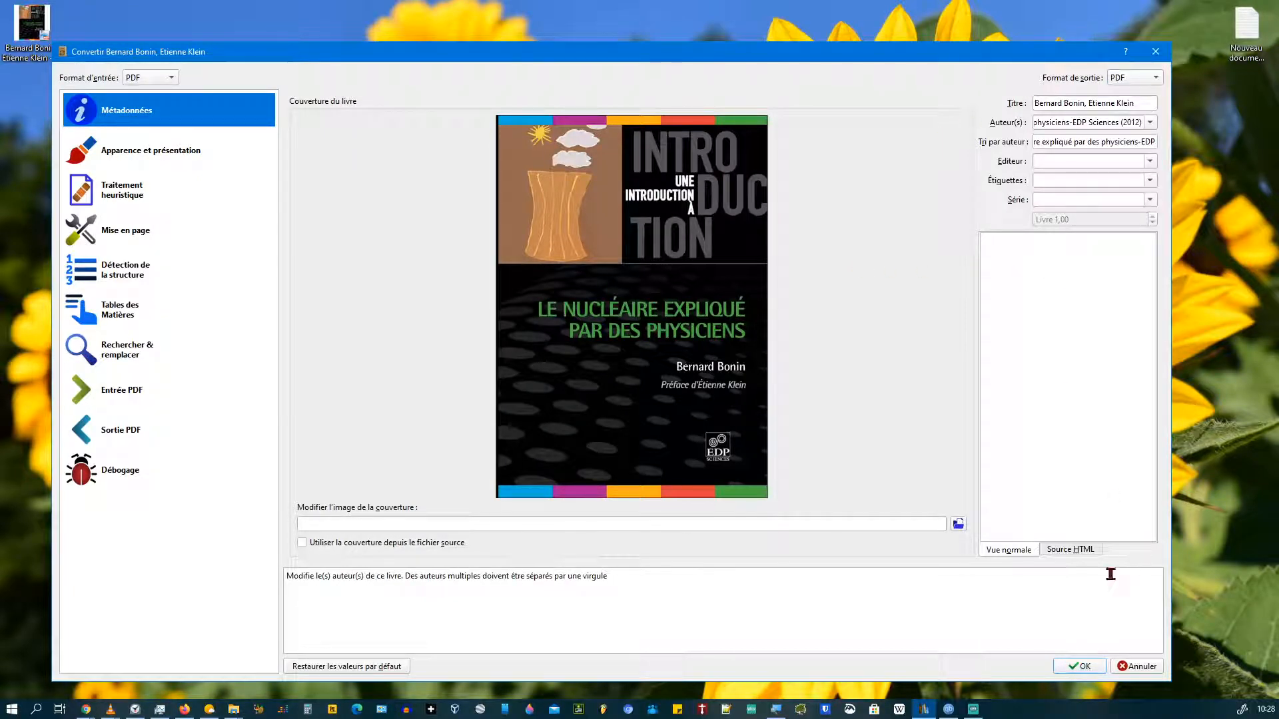
{"action": "left_click", "coordinate": [1081, 670]}
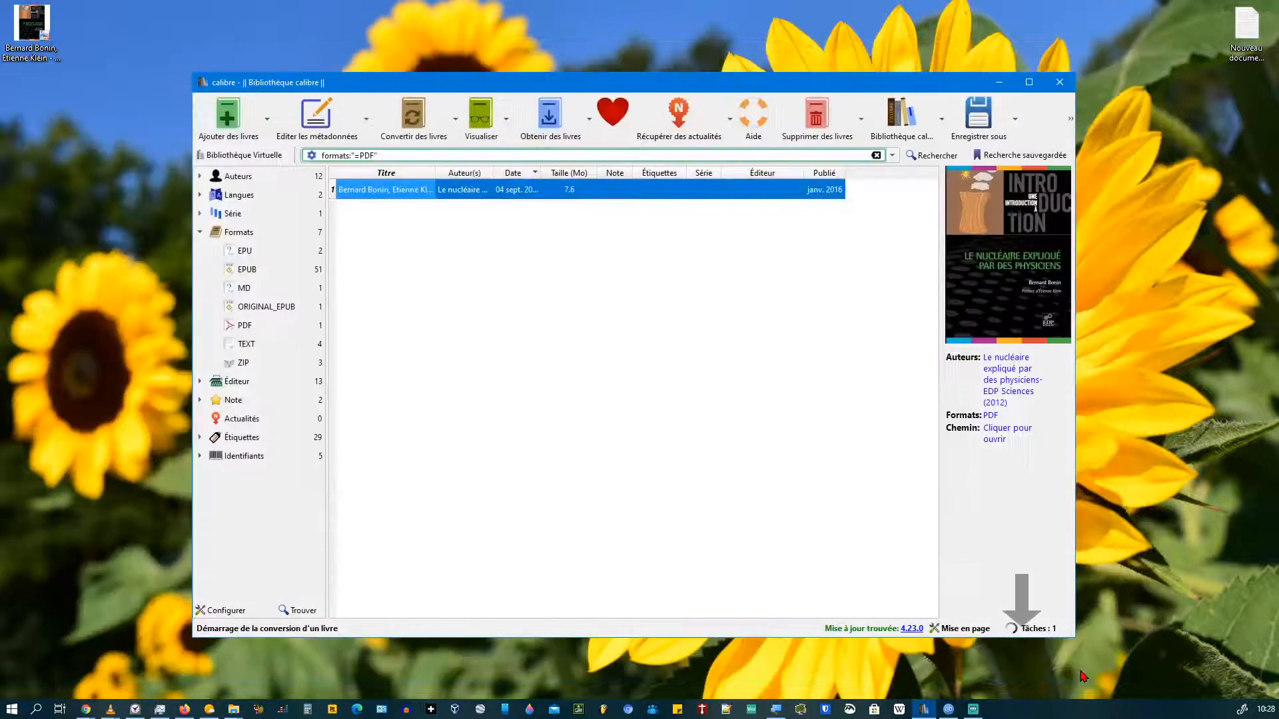
{"action": "left_click", "coordinate": [1013, 630]}
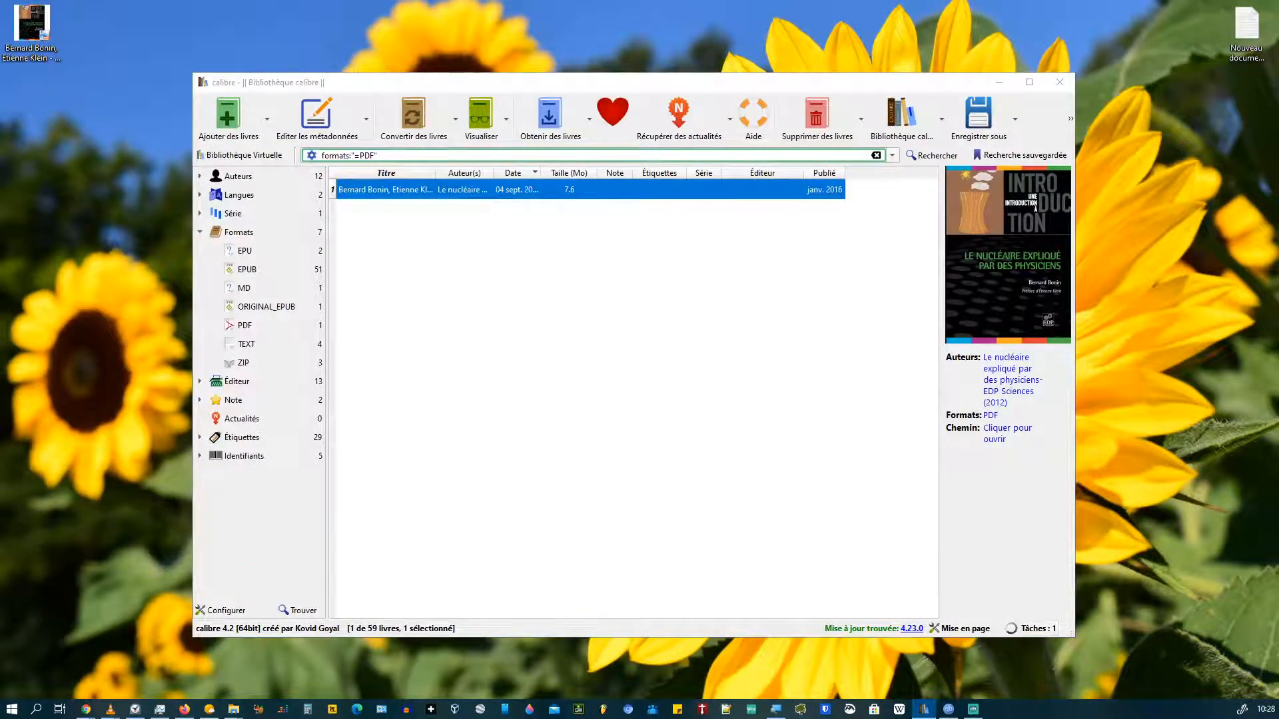
{"action": "left_click_drag", "start_coordinate": [0, 94], "coordinate": [486, 94]}
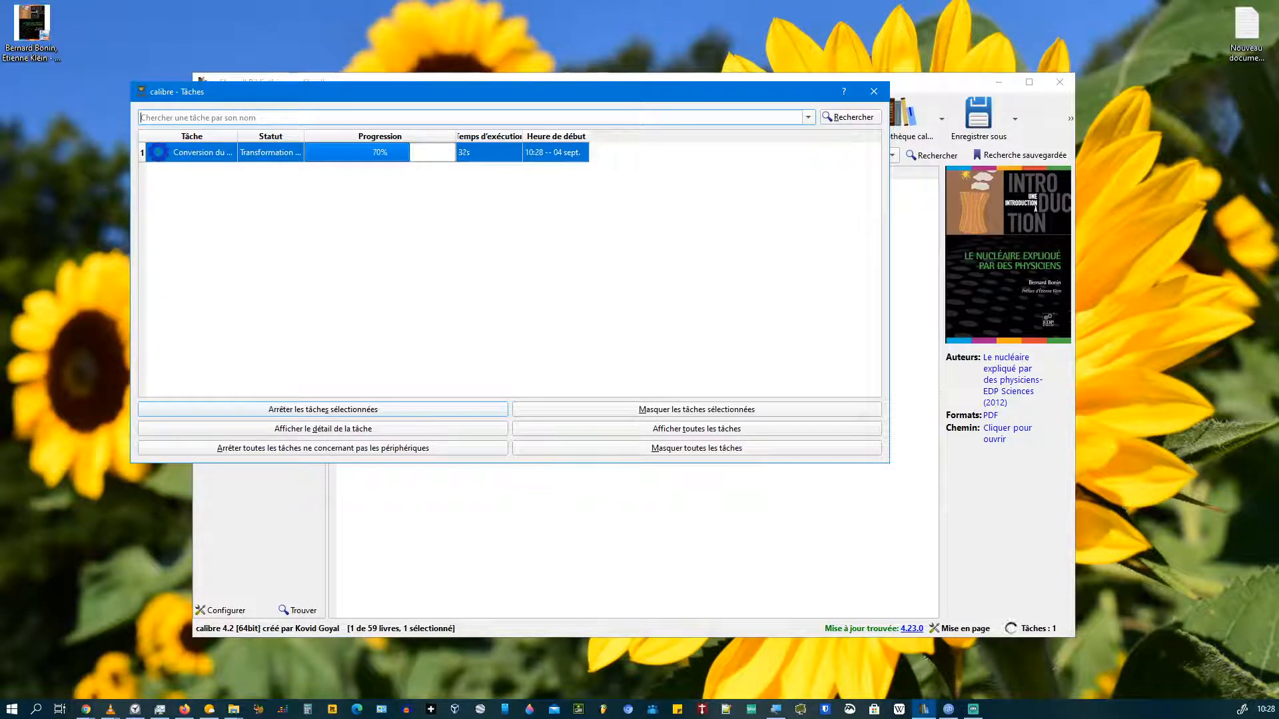
- Switch to File Explorer and open the Bibliothèque calibre folder in the user's profile folder on drive C:, beside the job list
{"action": "left_click_drag", "start_coordinate": [0, 30], "coordinate": [817, 116]}
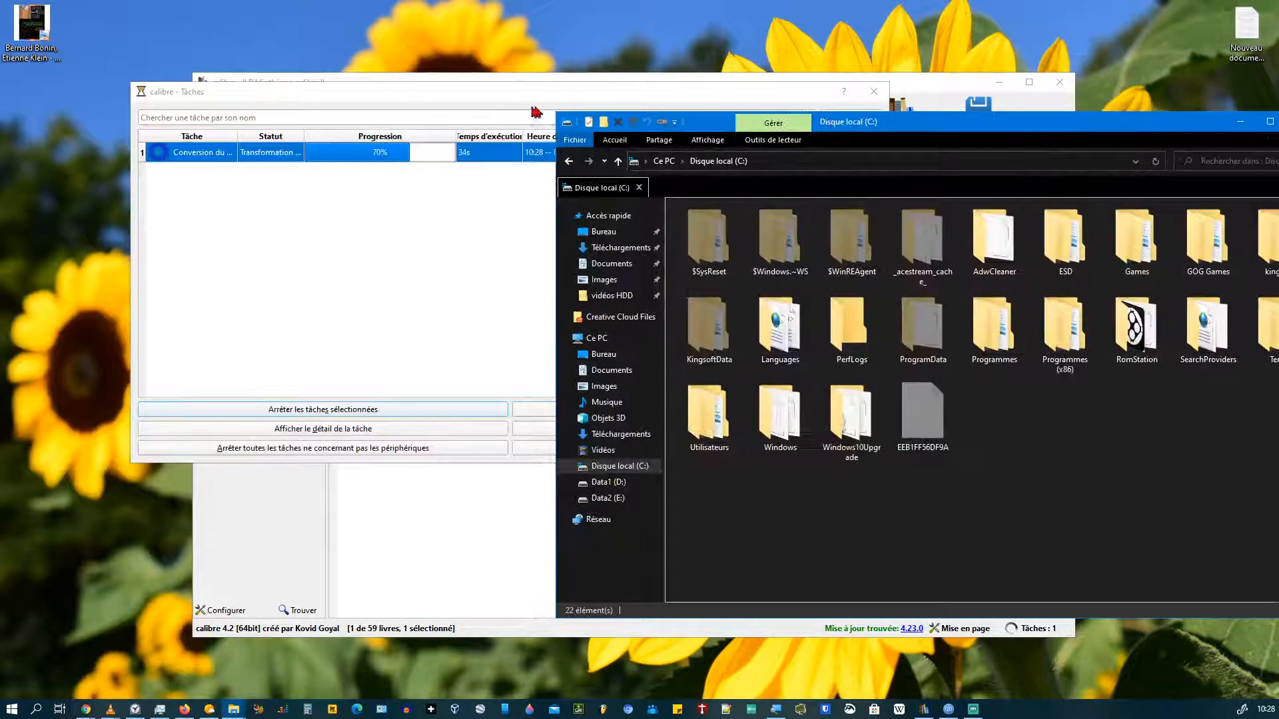
{"action": "left_click_drag", "start_coordinate": [480, 91], "coordinate": [379, 45]}
{"action": "left_click_drag", "start_coordinate": [1134, 126], "coordinate": [896, 160]}
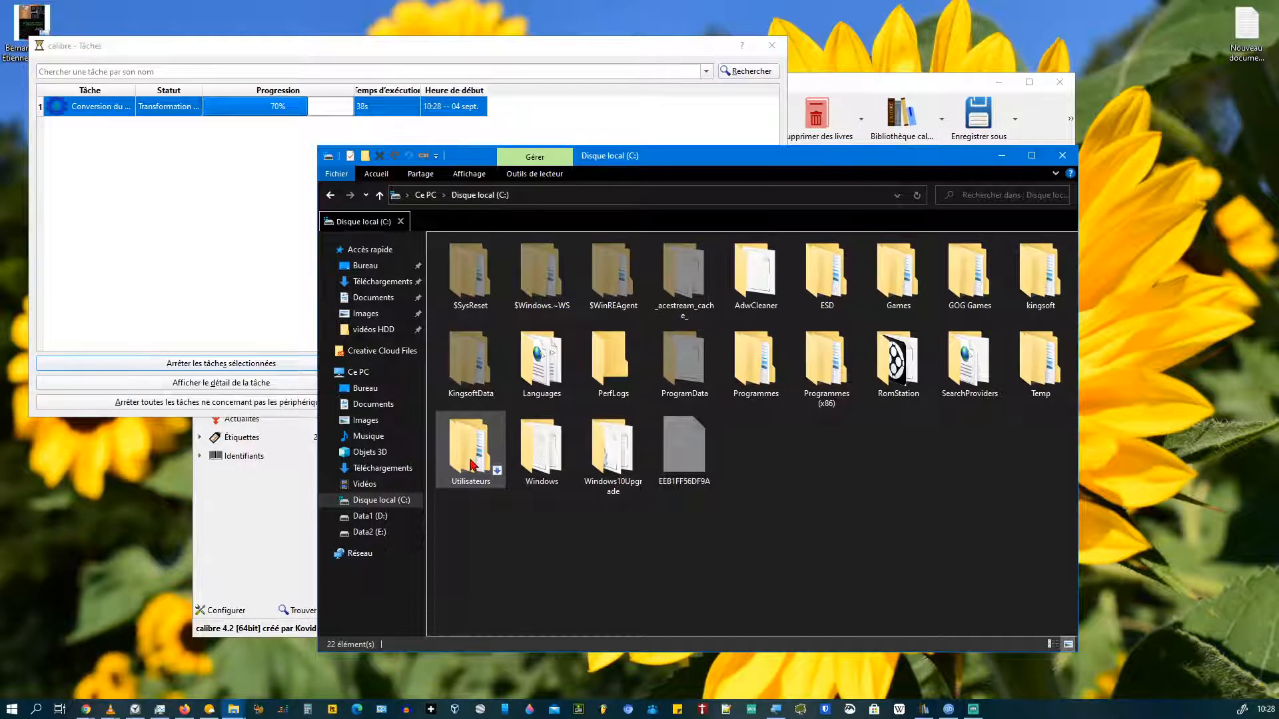
{"action": "left_click", "coordinate": [403, 501]}
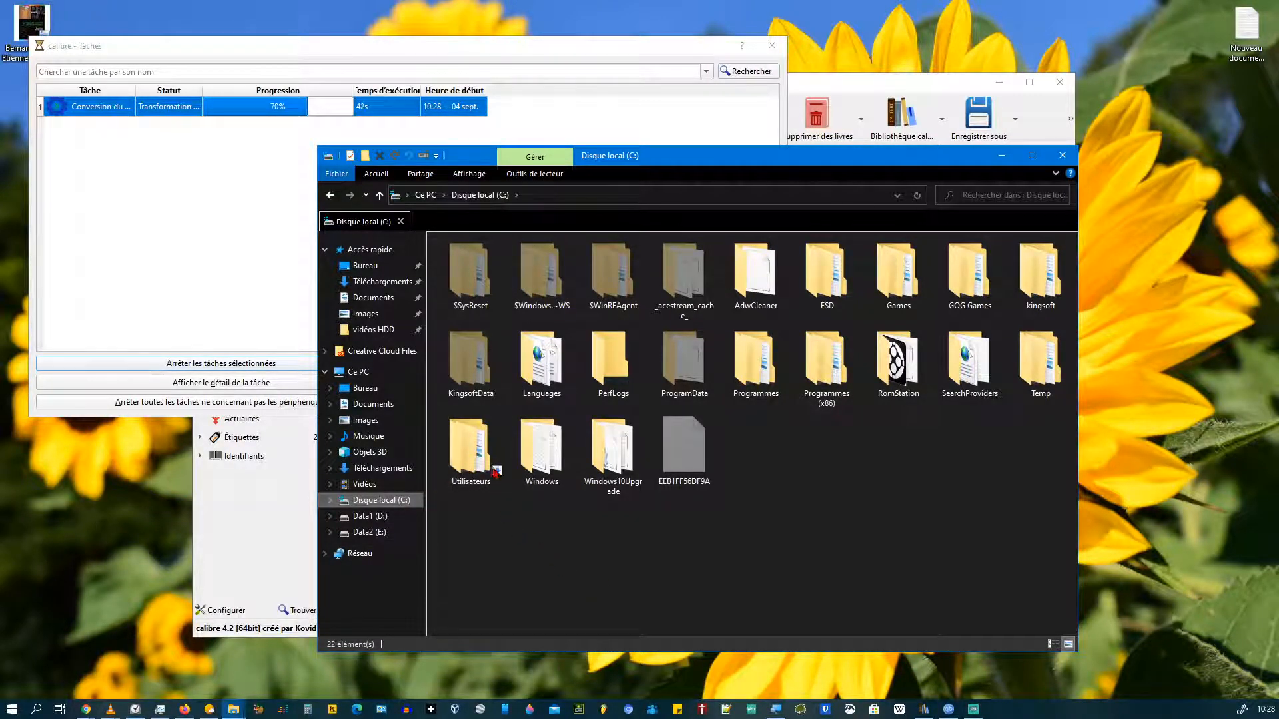
{"action": "double_click", "coordinate": [494, 471]}
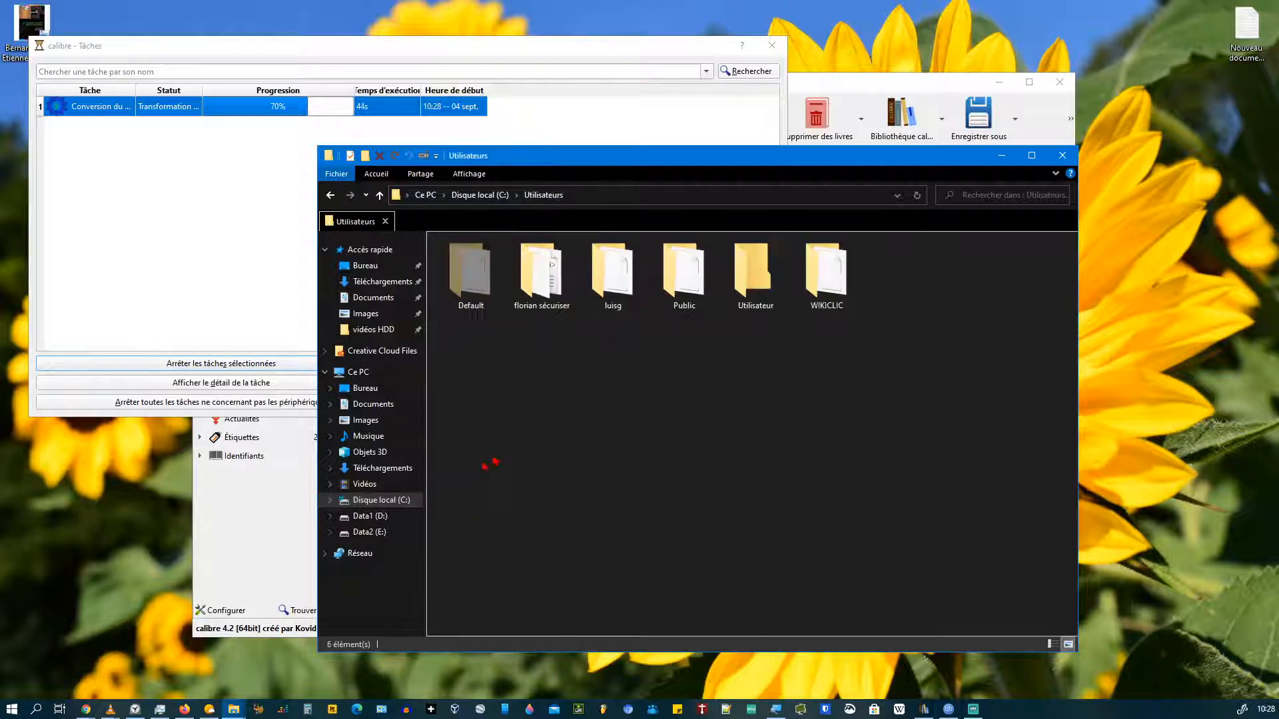
{"action": "left_click", "coordinate": [524, 309]}
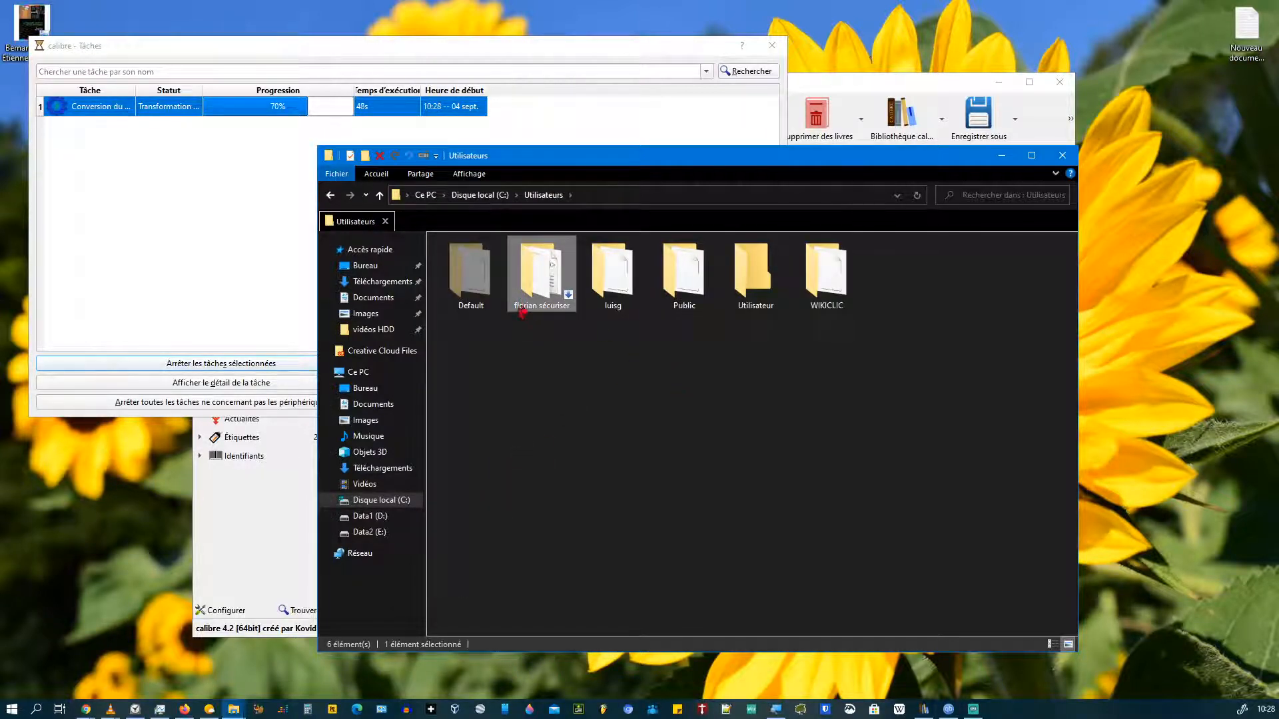
{"action": "double_click", "coordinate": [524, 310]}
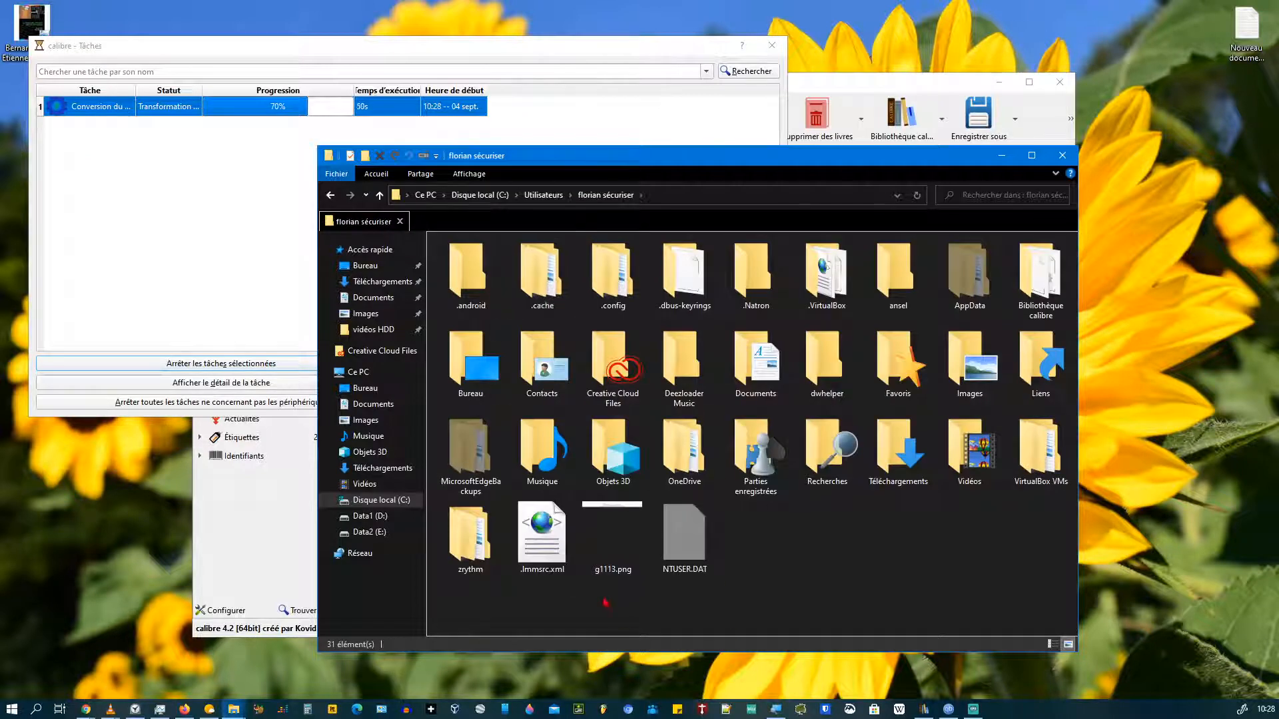
{"action": "double_click", "coordinate": [1043, 305]}
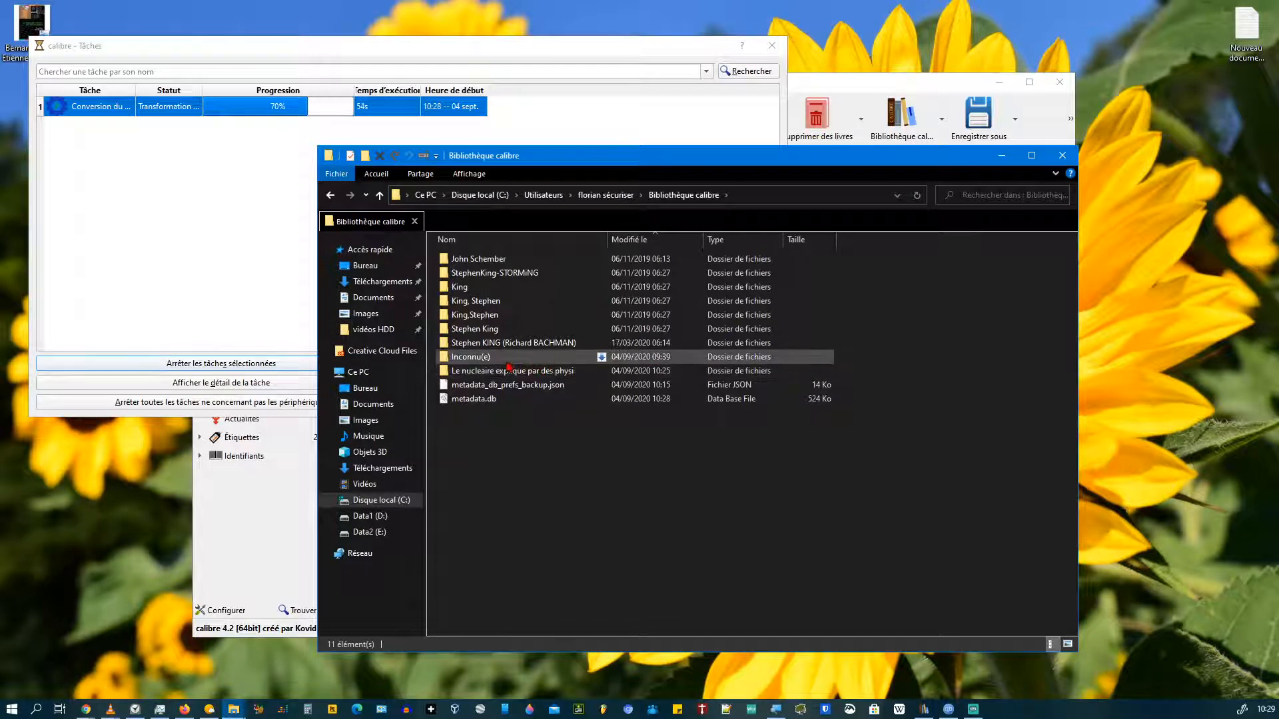
- Sort the contents of the Bibliothèque calibre folder by modification date, newest first
{"action": "right_click", "coordinate": [500, 451]}
{"action": "mouse_move", "coordinate": [563, 472]}
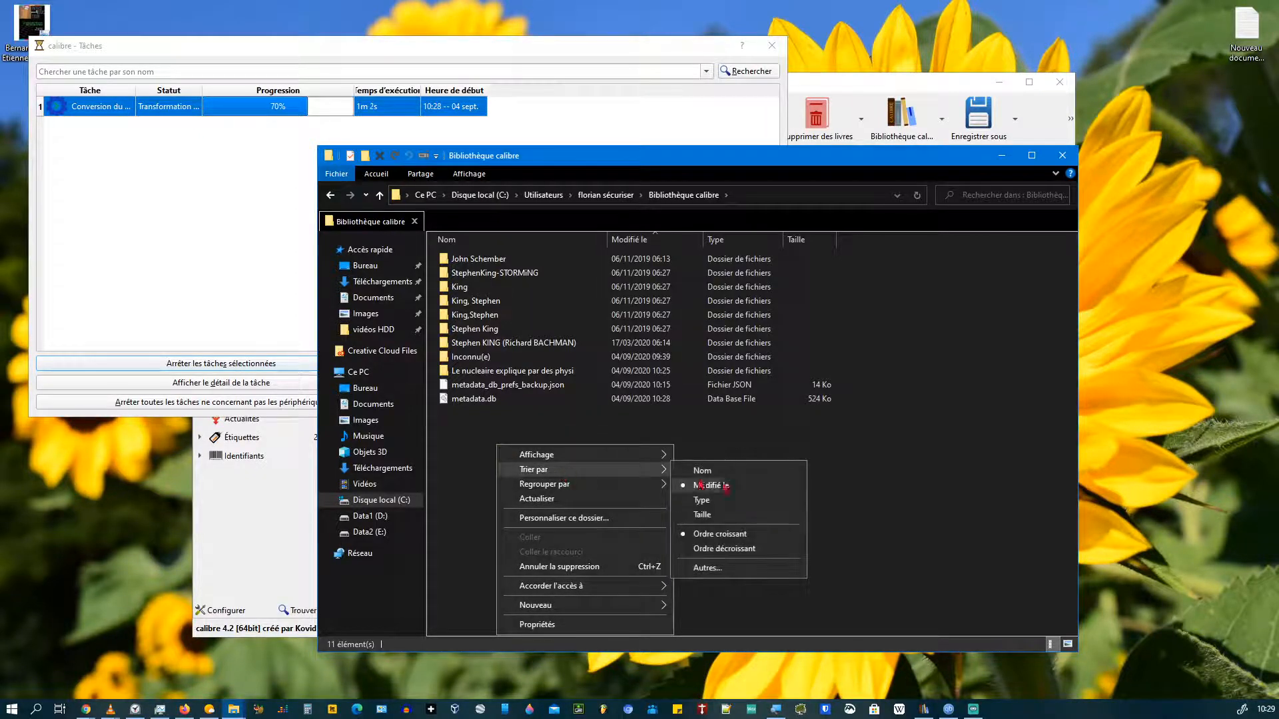
{"action": "mouse_move", "coordinate": [622, 462]}
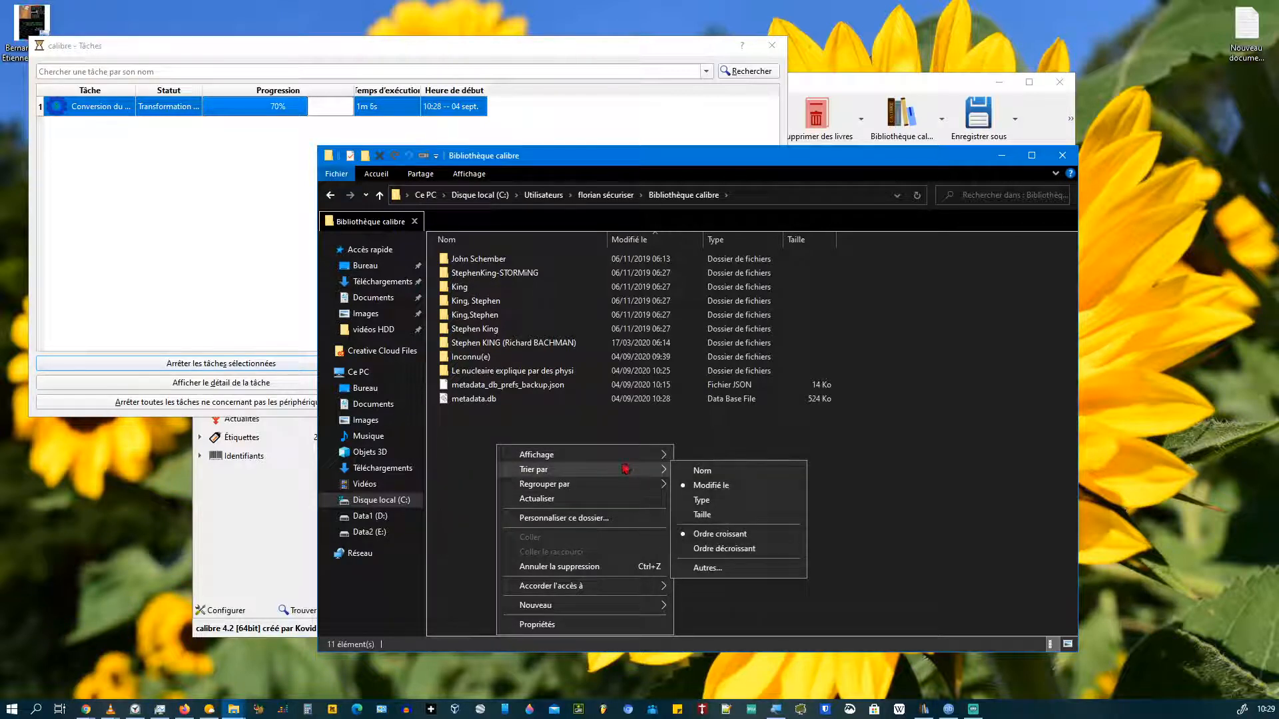
{"action": "left_click", "coordinate": [698, 484]}
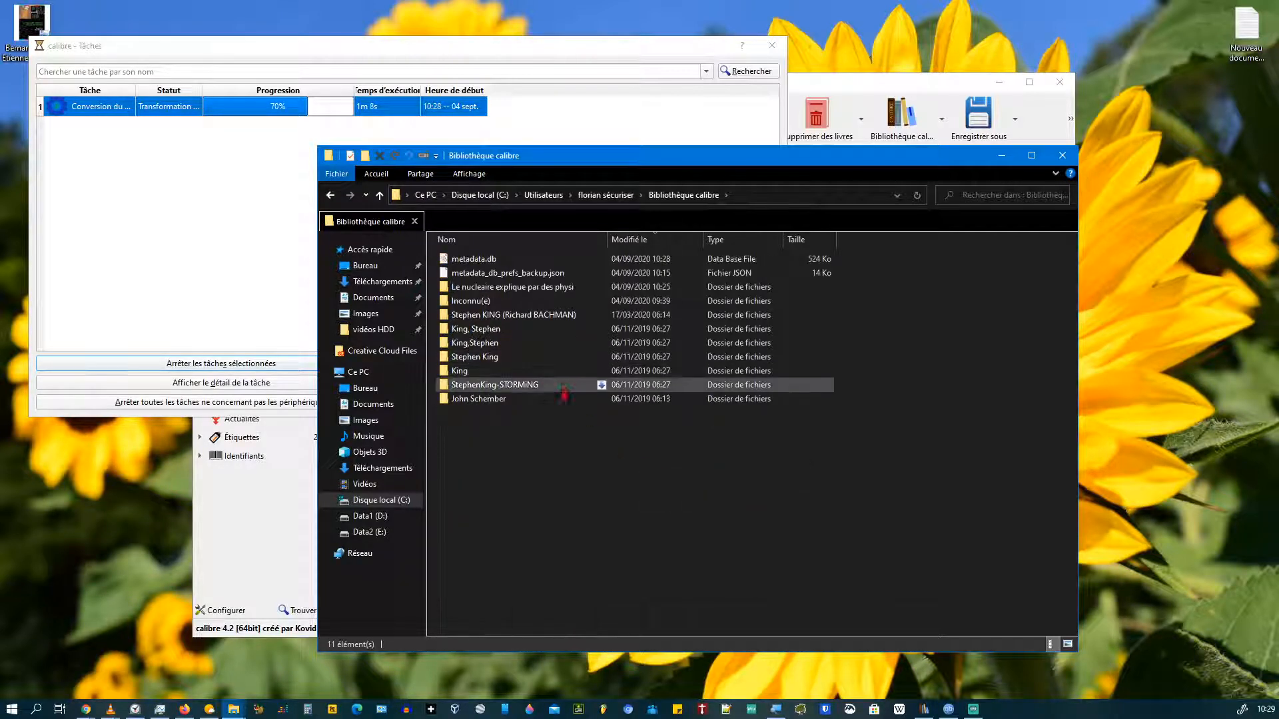
{"action": "right_click", "coordinate": [535, 448]}
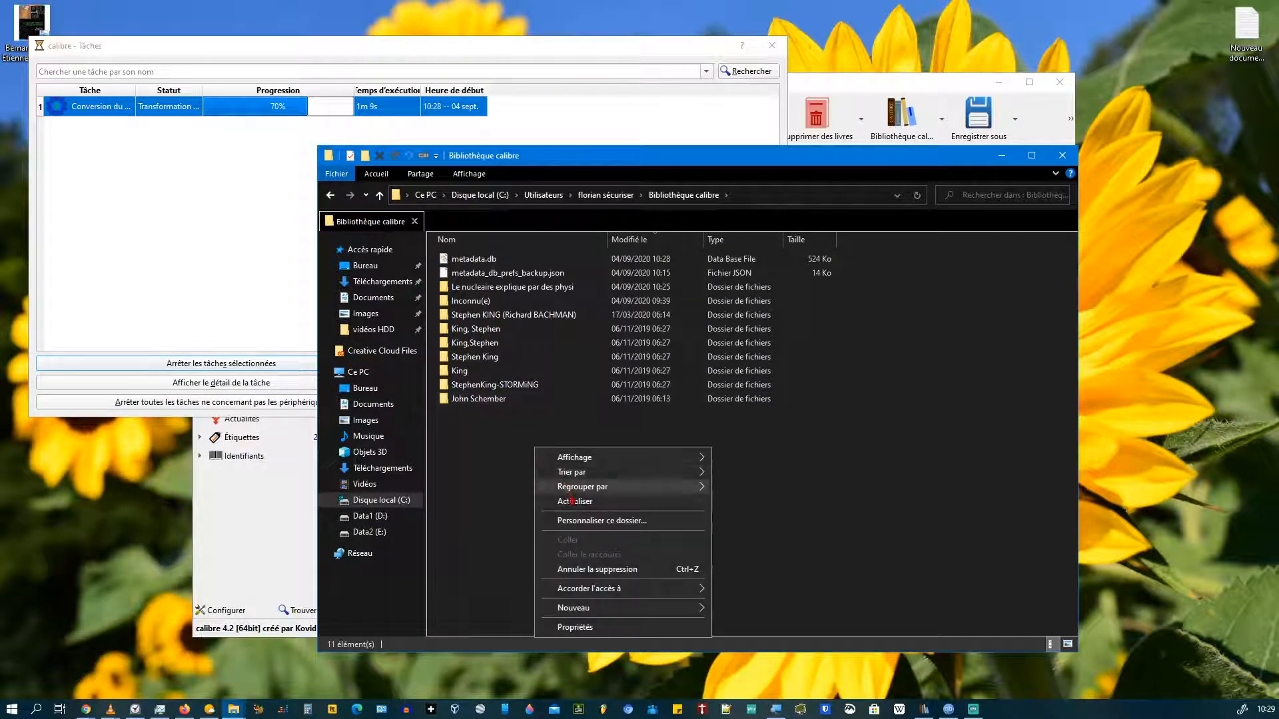
{"action": "left_click", "coordinate": [486, 441]}
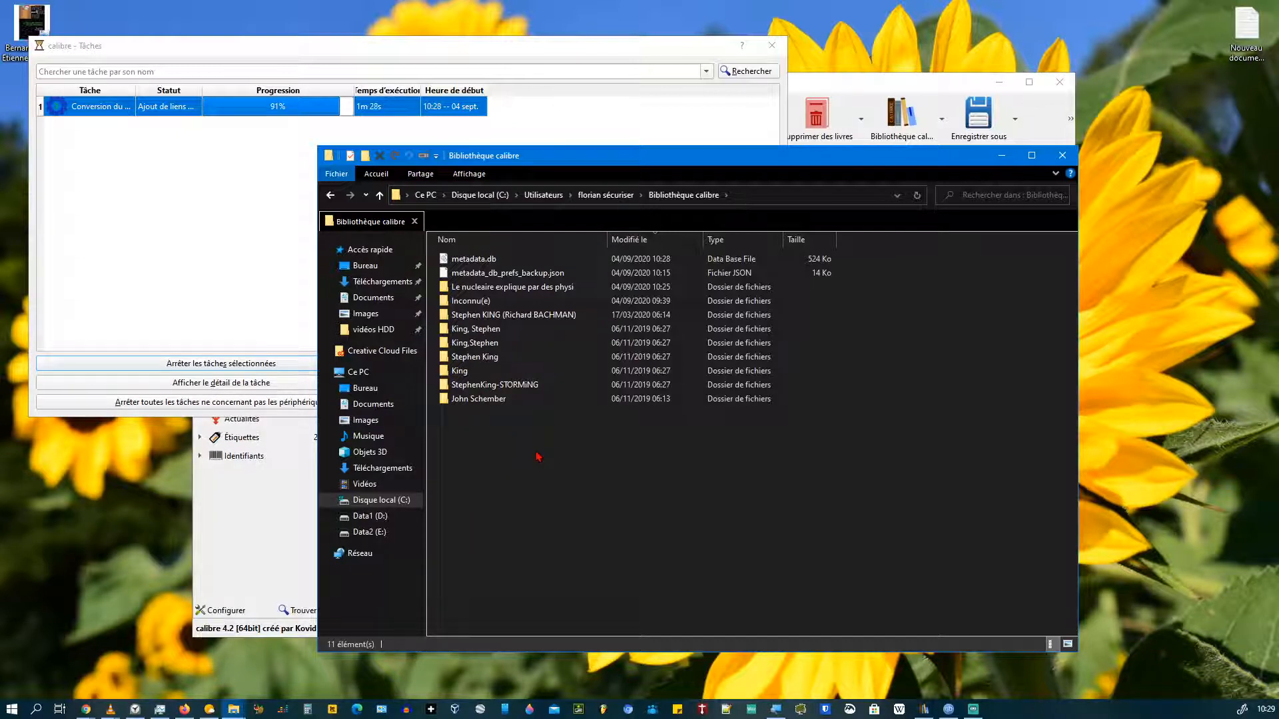
- Retrace the path to the Bibliothèque calibre folder from drive C: through Utilisateurs and the user's profile folder
{"action": "left_click", "coordinate": [605, 195]}
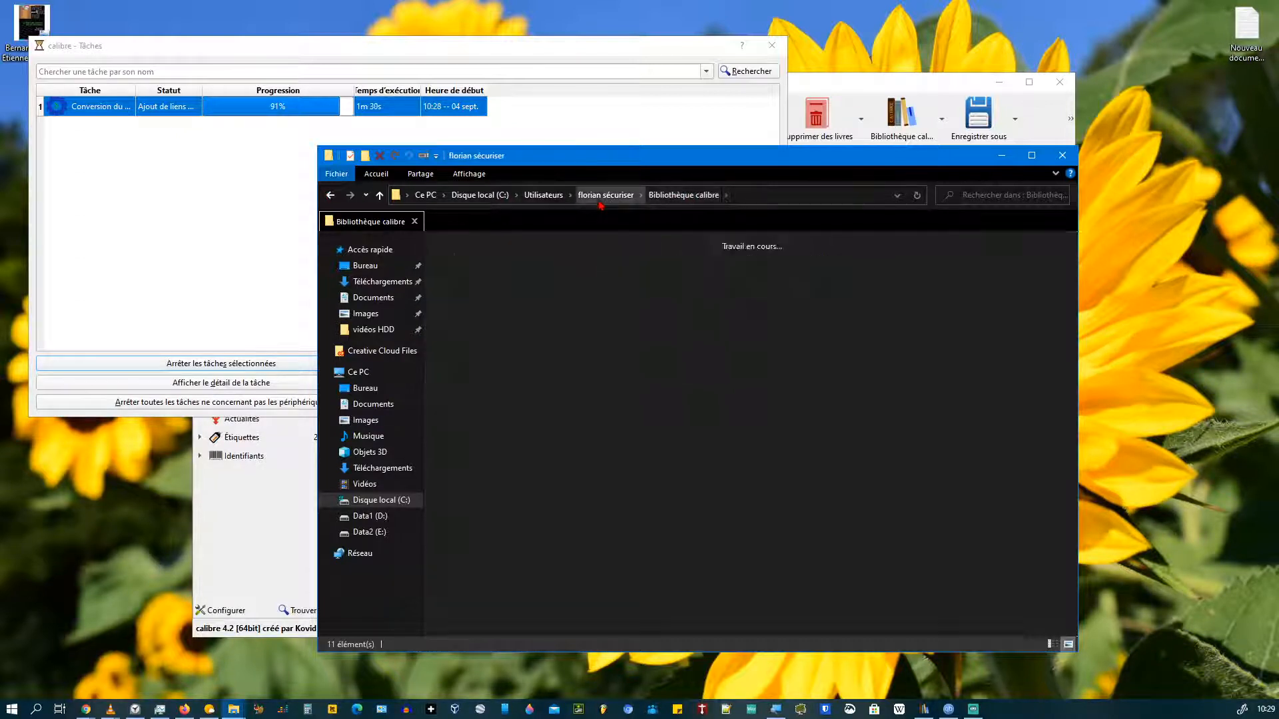
{"action": "left_click", "coordinate": [559, 198]}
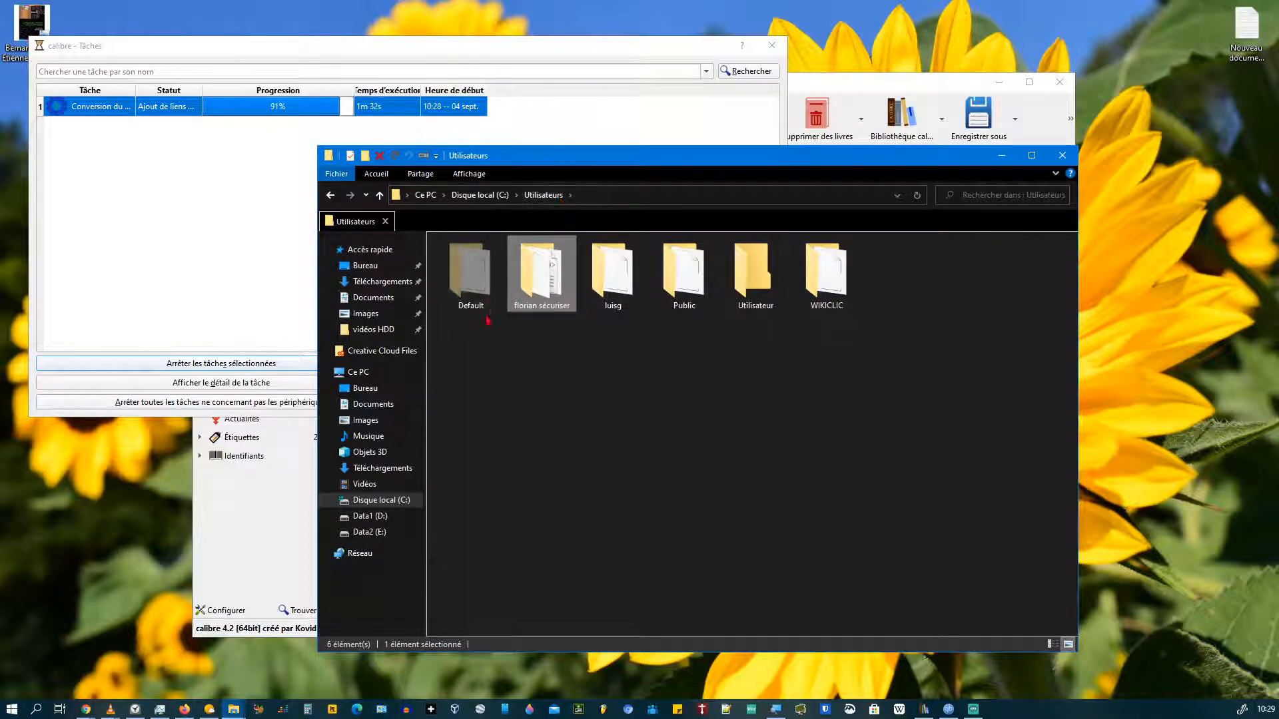
{"action": "left_click", "coordinate": [396, 500]}
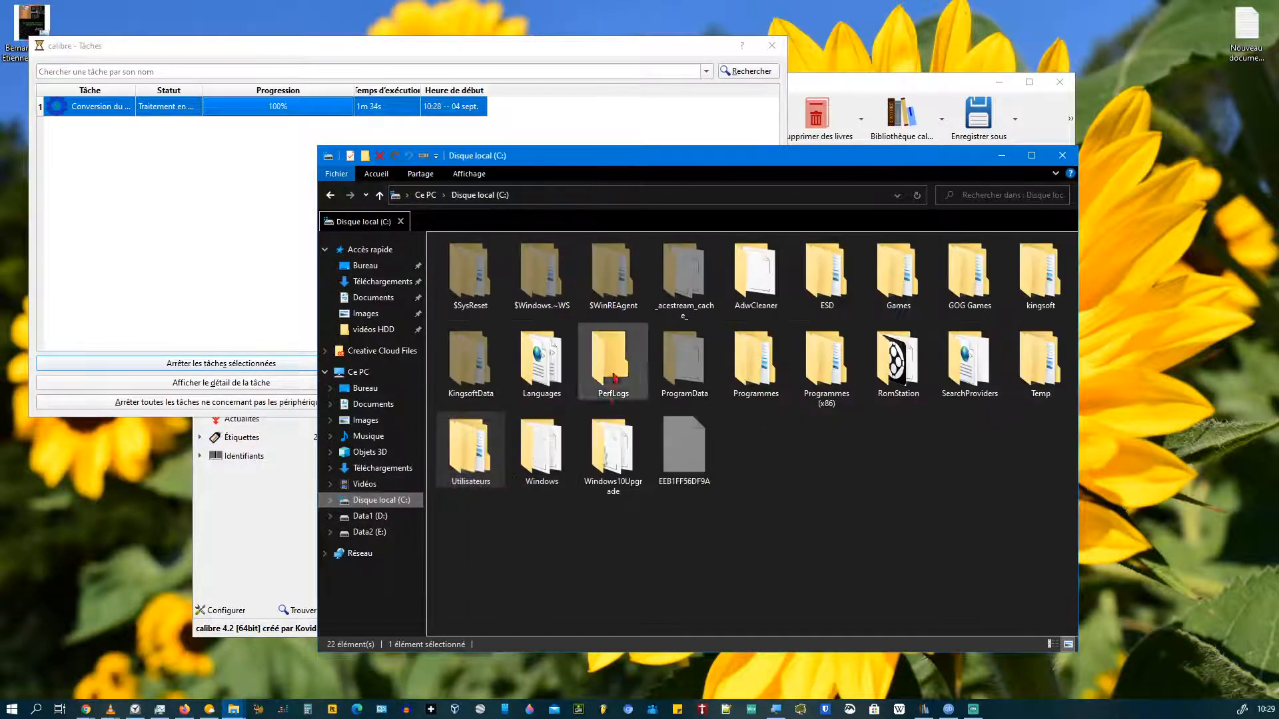
{"action": "double_click", "coordinate": [490, 445]}
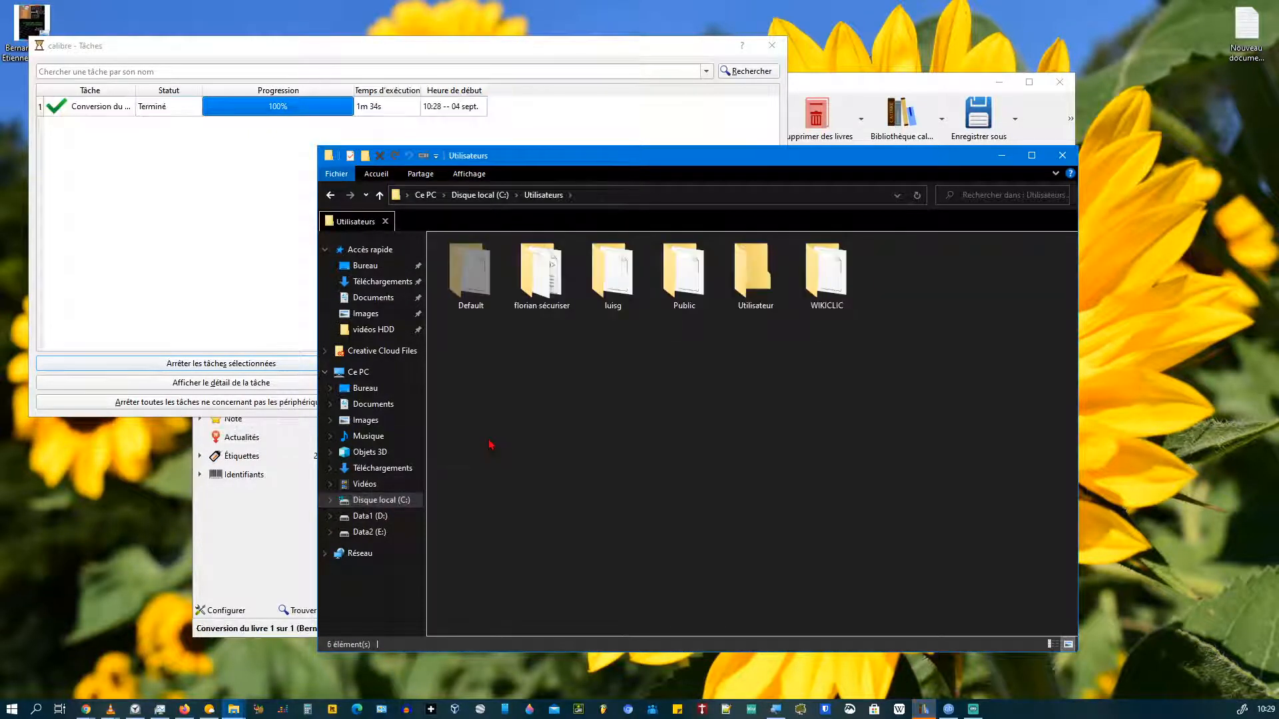
{"action": "left_click", "coordinate": [538, 276]}
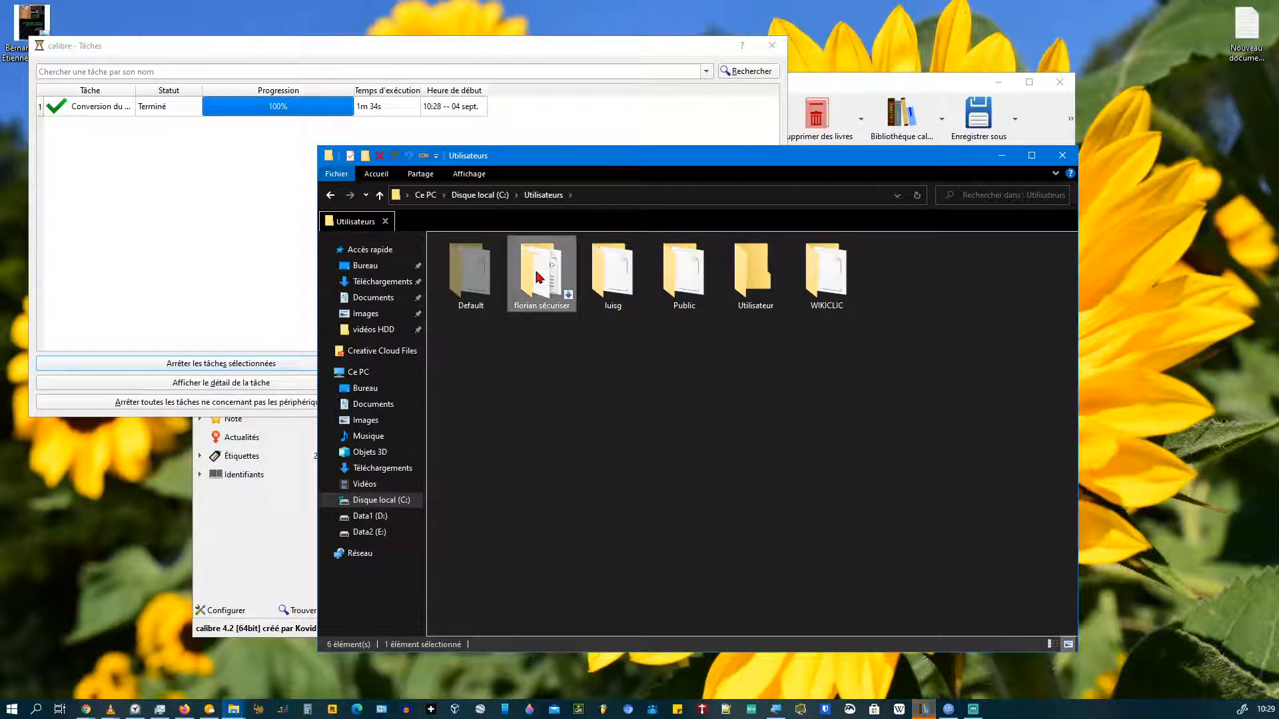
{"action": "double_click", "coordinate": [538, 276]}
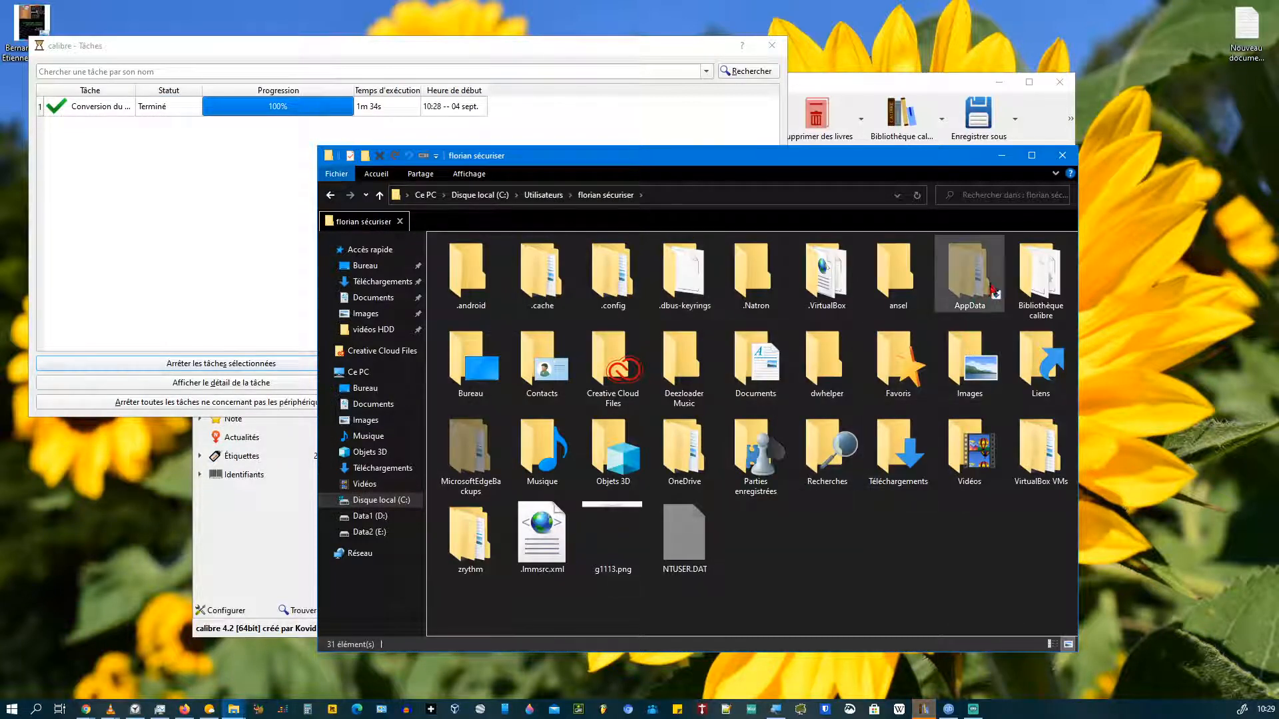
{"action": "double_click", "coordinate": [1039, 280]}
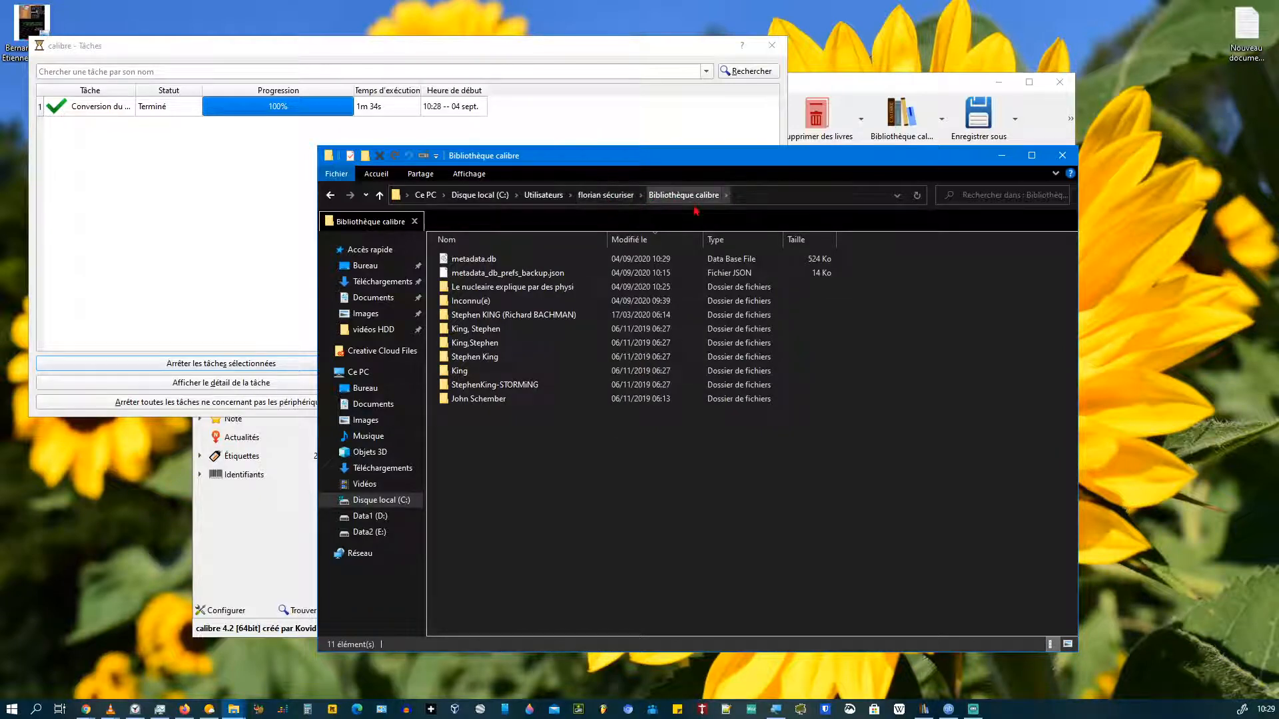
- Copy the Bibliothèque calibre folder from the user's profile folder and paste it on the desktop (Bureau) as a shortcut
{"action": "left_click", "coordinate": [587, 192]}
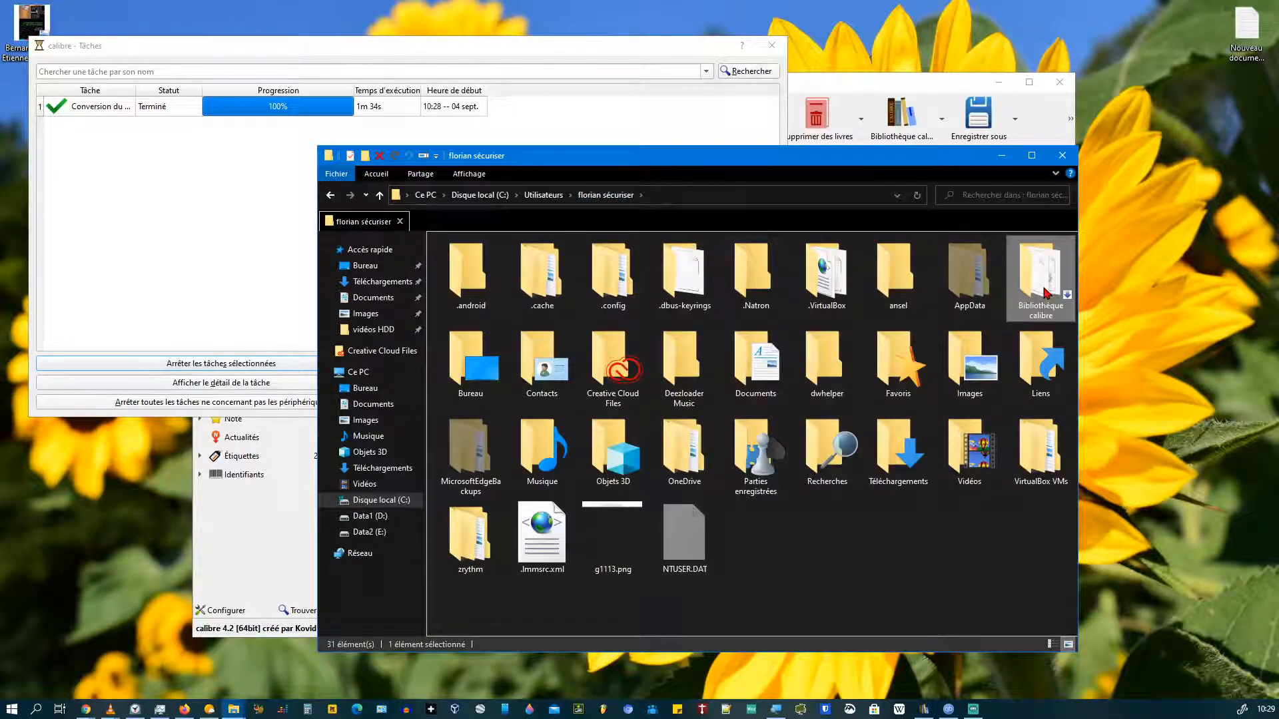
{"action": "right_click", "coordinate": [1043, 274]}
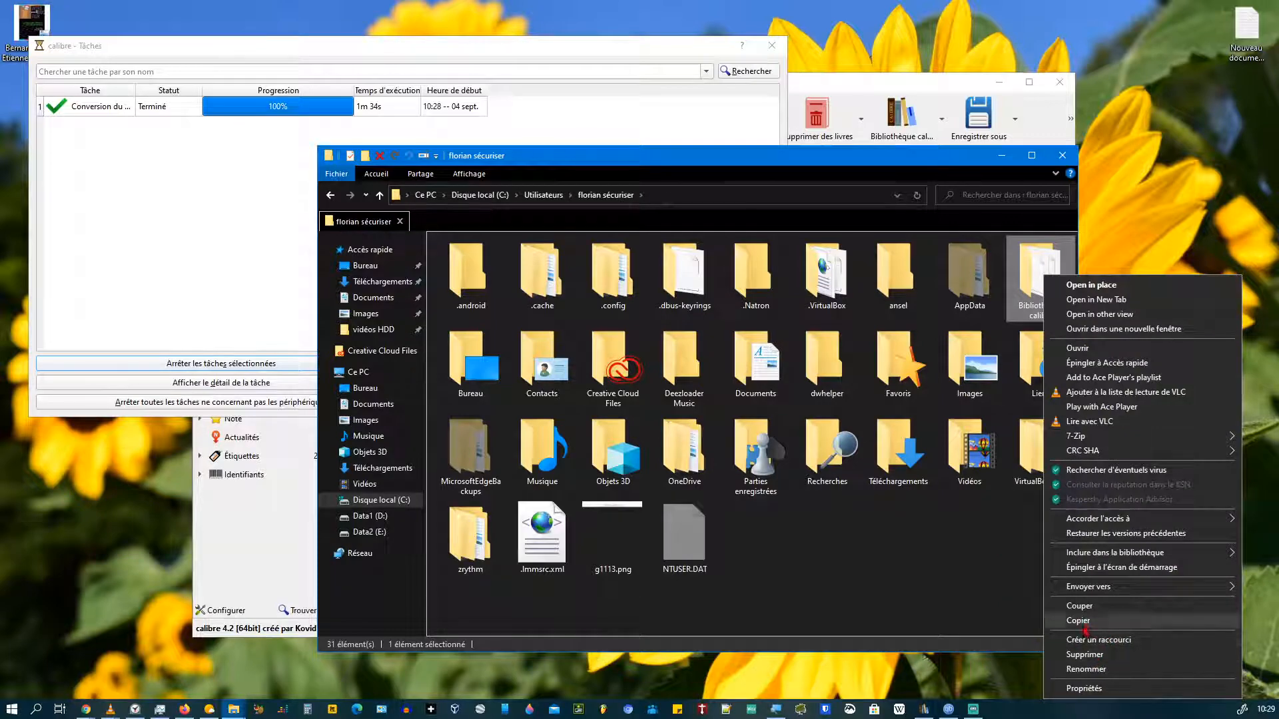
{"action": "left_click", "coordinate": [1078, 620]}
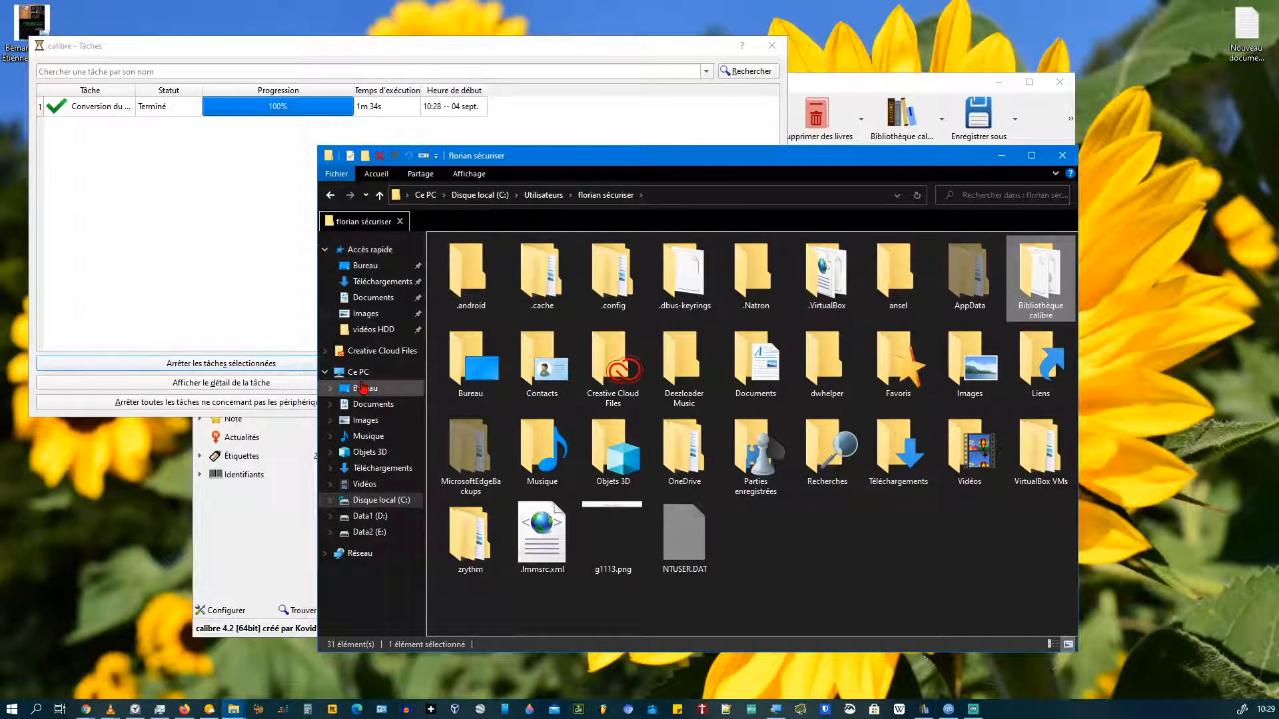
{"action": "left_click", "coordinate": [363, 388]}
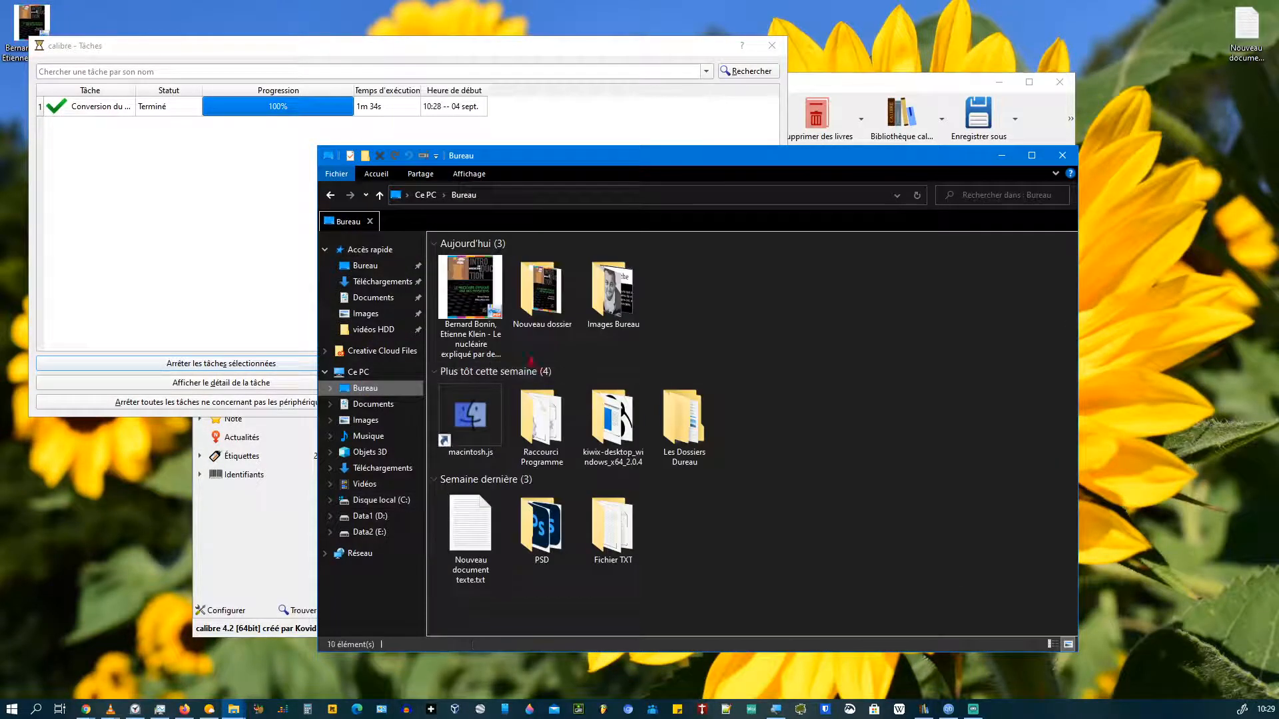
{"action": "right_click", "coordinate": [704, 279]}
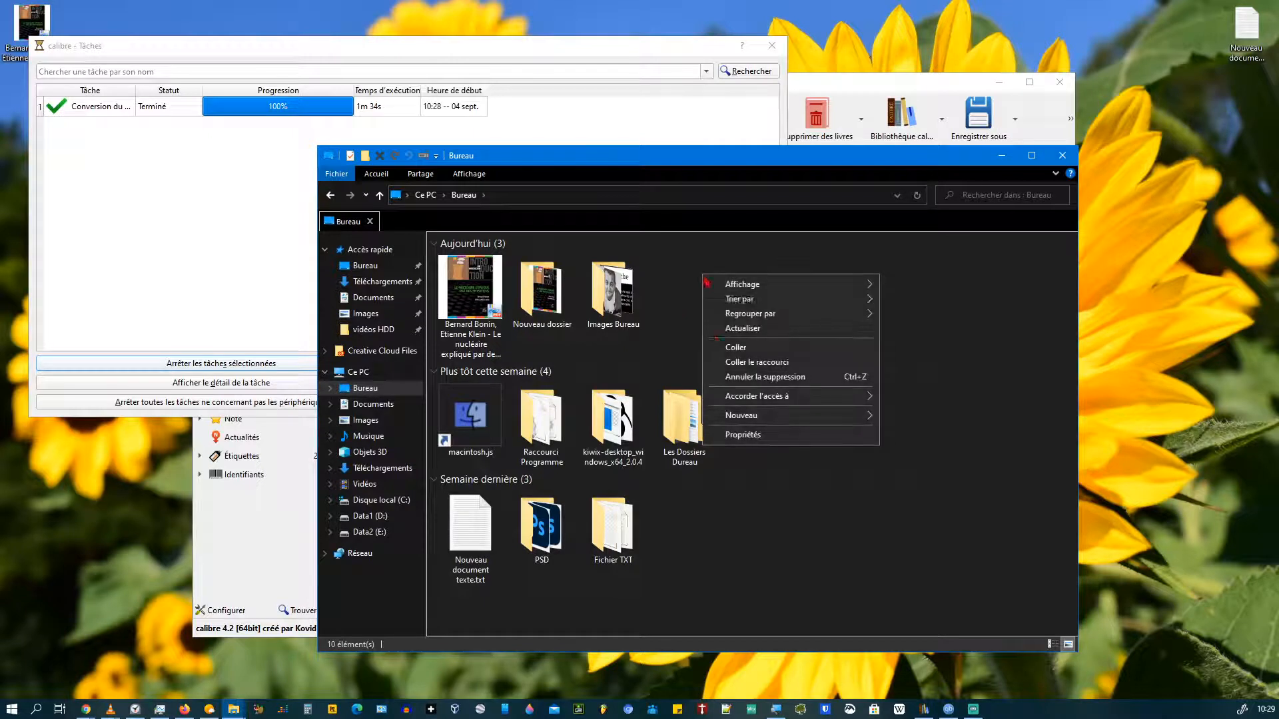
{"action": "left_click", "coordinate": [755, 363]}
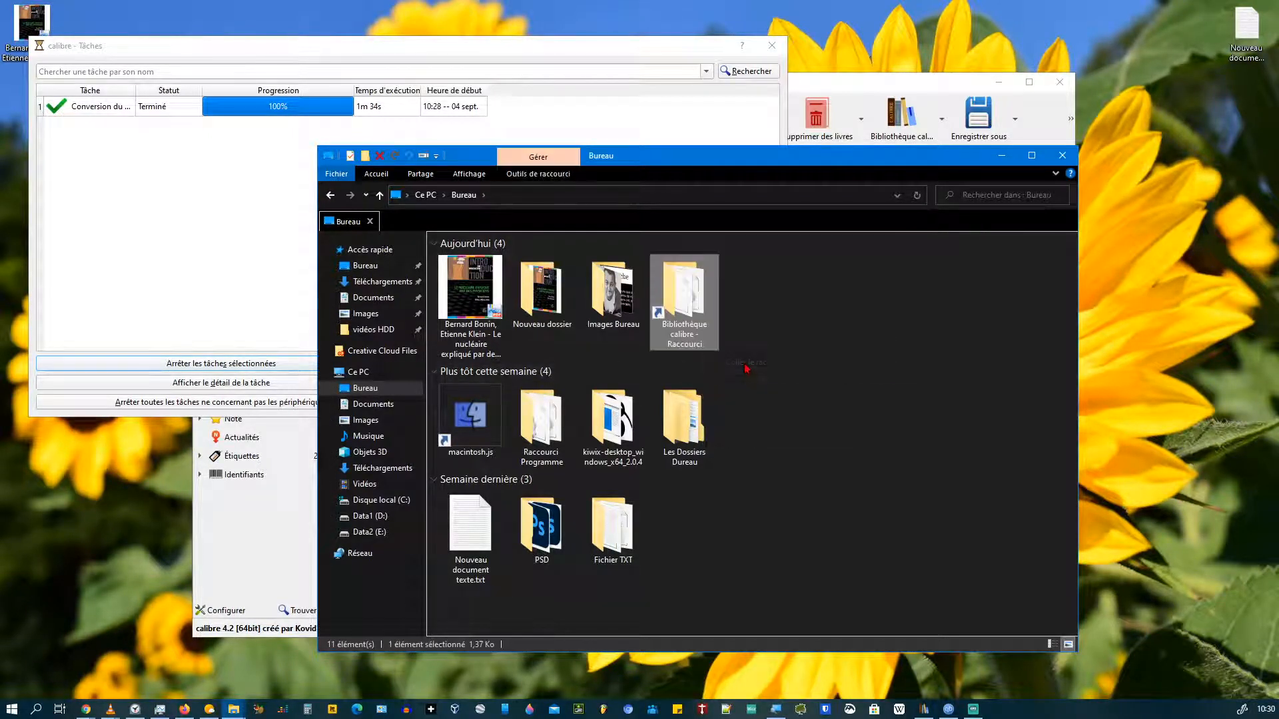
- Follow the new library shortcut and open the converted PDF in the author subfolder of Le nucleaire explique par des physi
{"action": "double_click", "coordinate": [695, 278]}
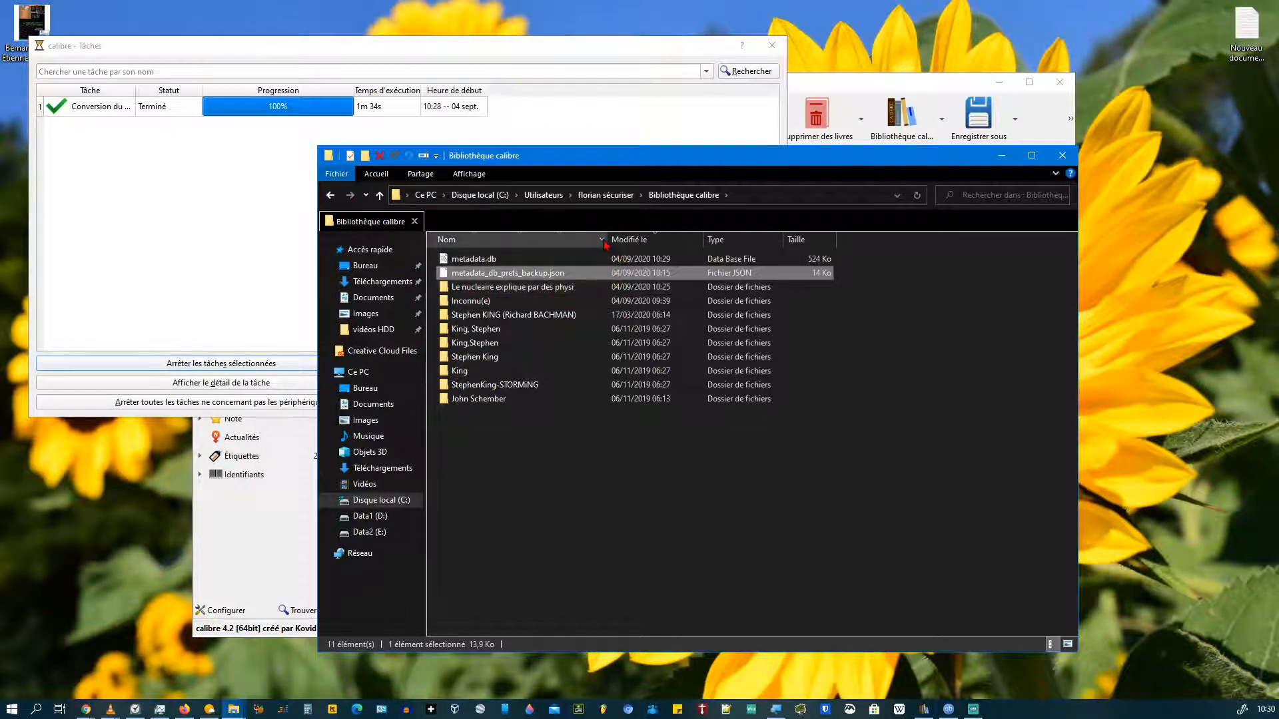
{"action": "left_click_drag", "start_coordinate": [606, 240], "coordinate": [703, 239]}
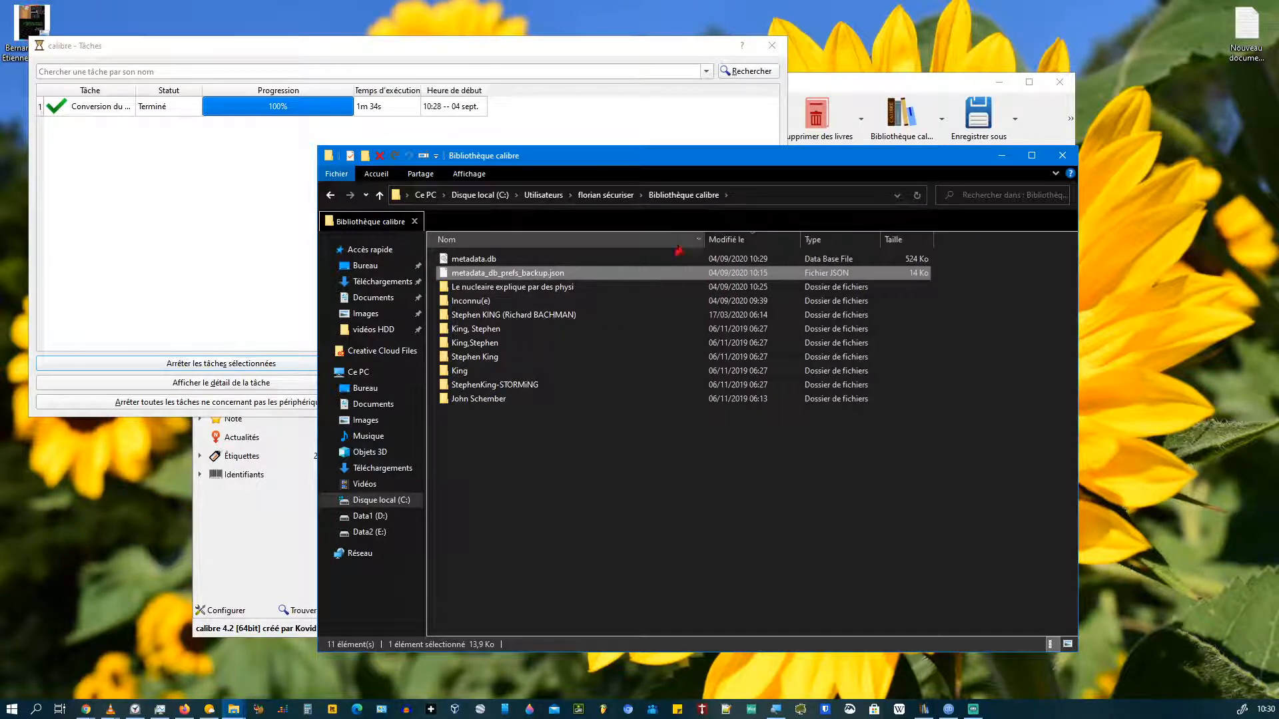
{"action": "left_click", "coordinate": [531, 289]}
{"action": "double_click", "coordinate": [530, 291]}
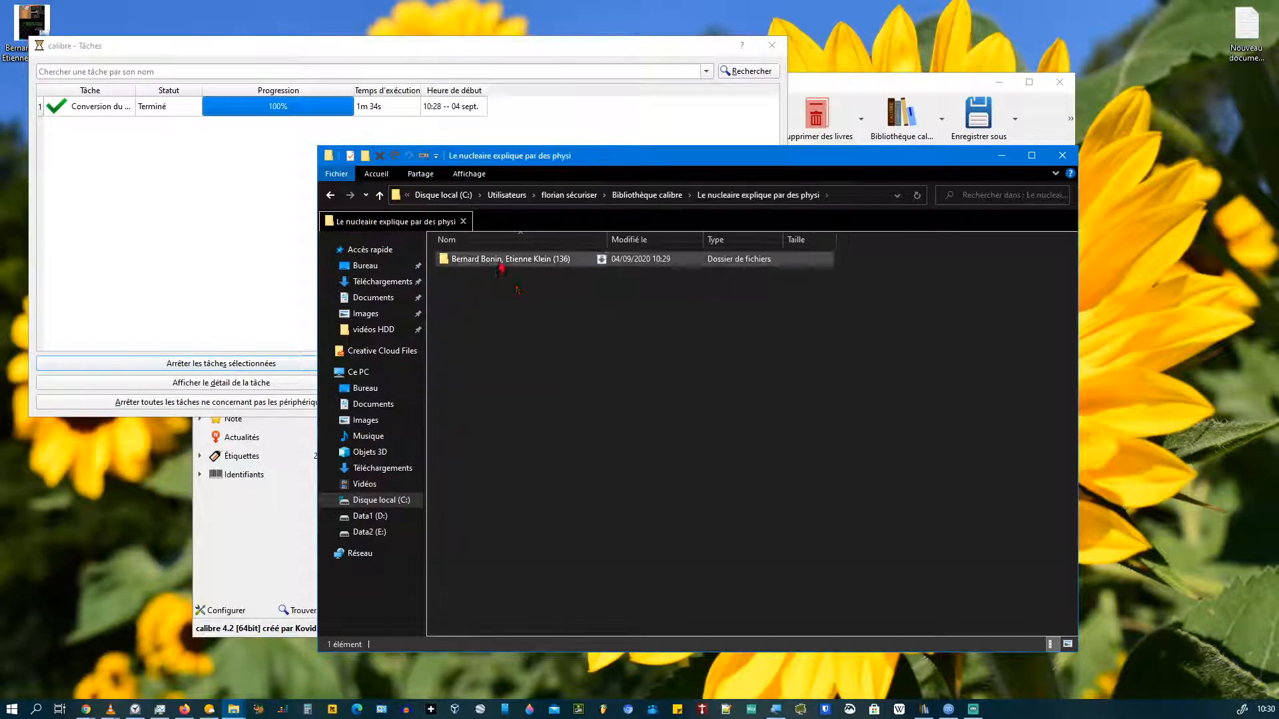
{"action": "double_click", "coordinate": [503, 261]}
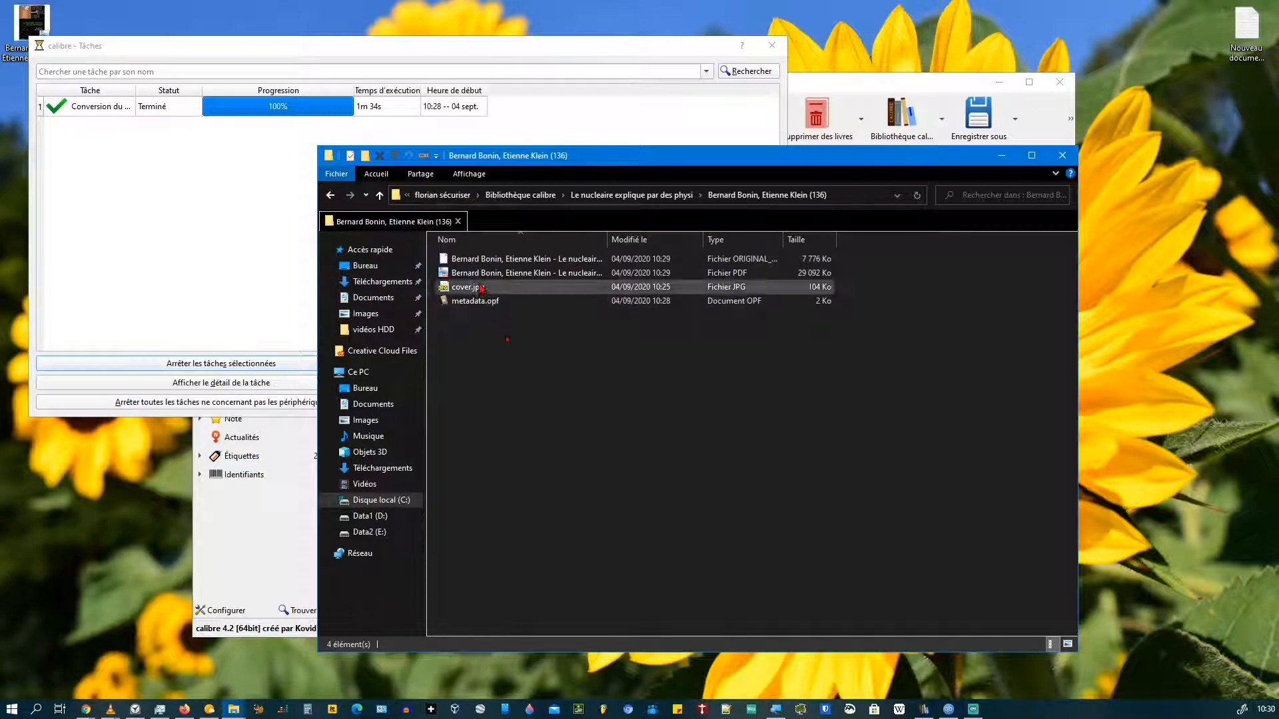
{"action": "left_click", "coordinate": [480, 274]}
{"action": "double_click", "coordinate": [485, 278]}
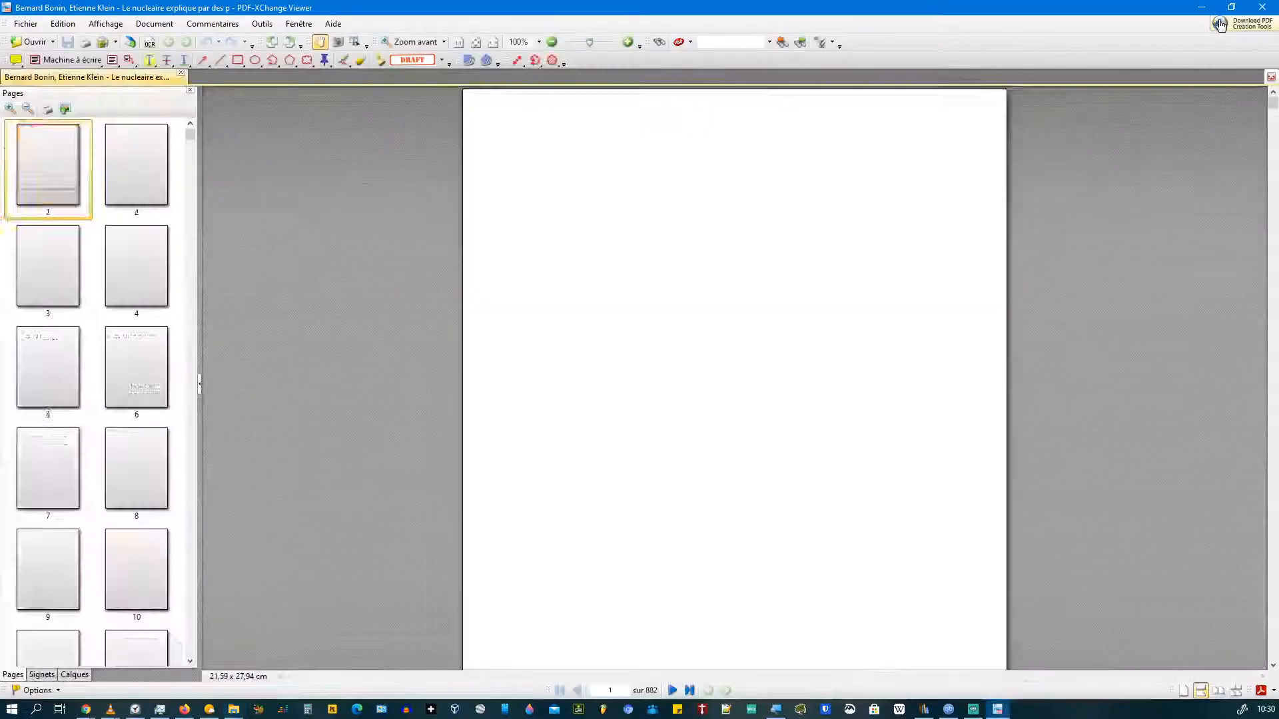
- Examine the converted text on pages 9 and 6 of the PDF and browse the following page thumbnails
{"action": "scroll", "coordinate": [127, 376], "scroll_direction": "down", "scroll_amount": 2}
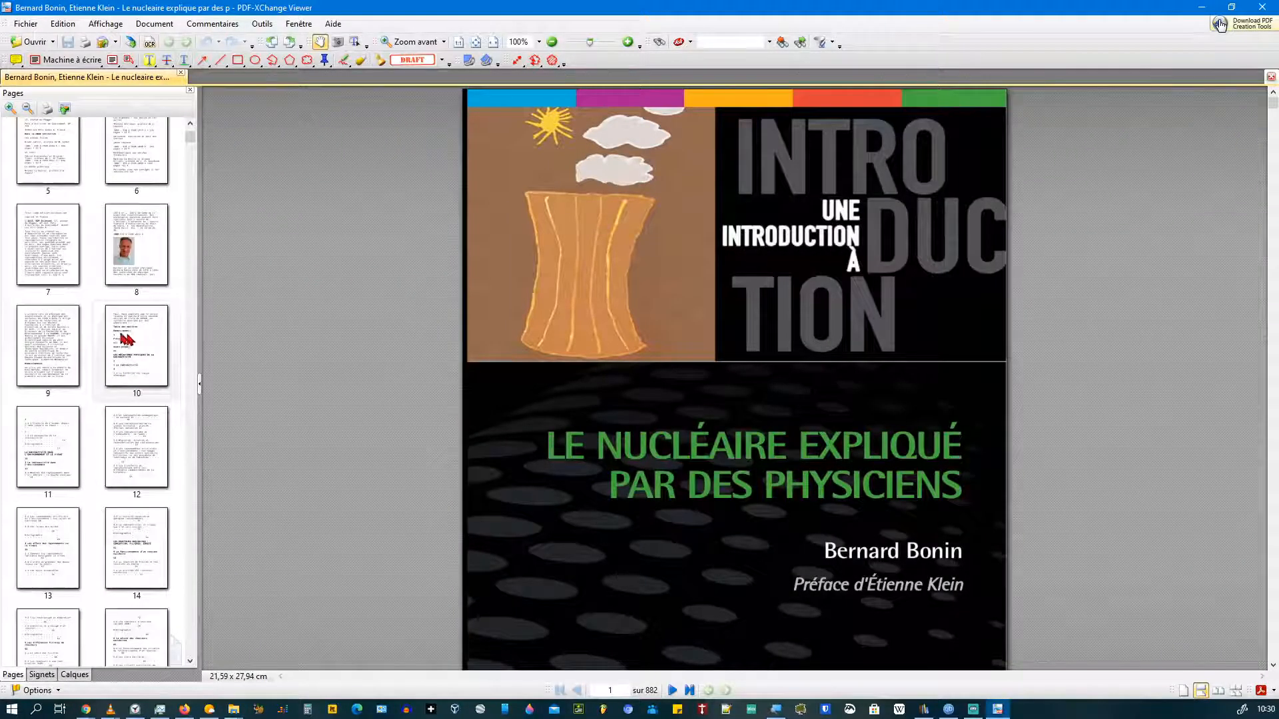
{"action": "left_click", "coordinate": [40, 363]}
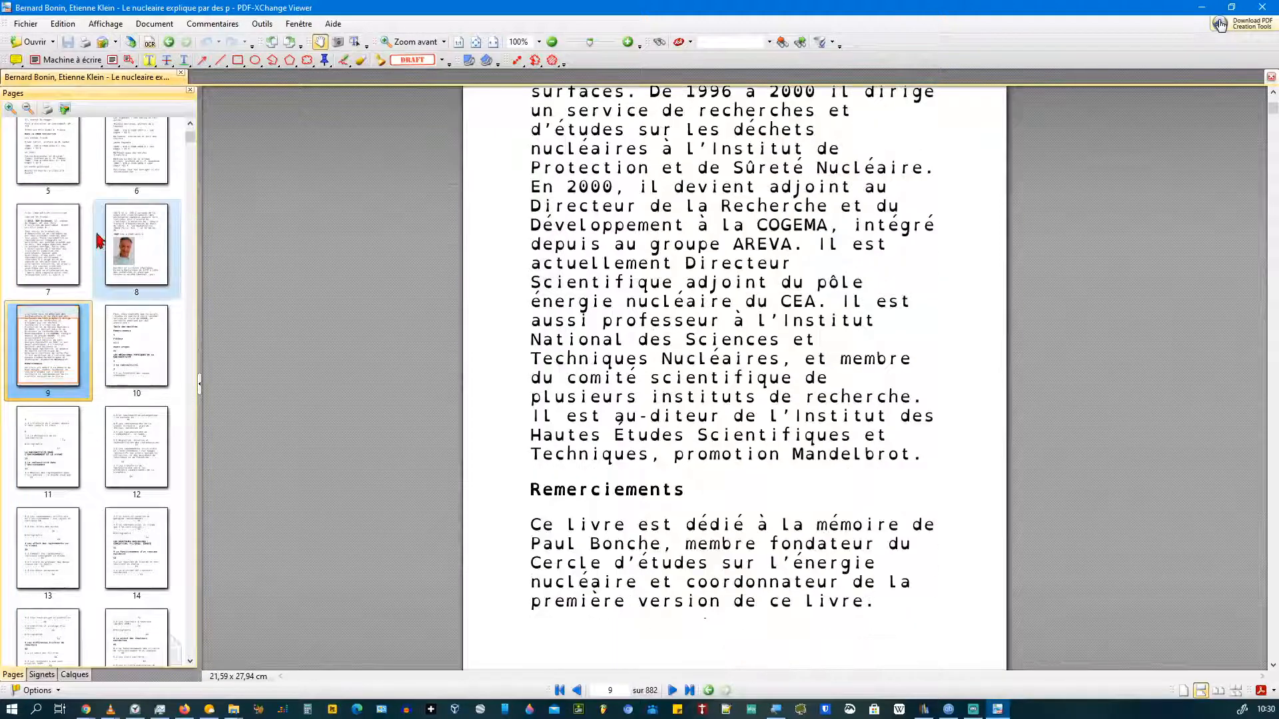
{"action": "scroll", "coordinate": [107, 243], "scroll_direction": "up", "scroll_amount": 2}
{"action": "left_click", "coordinate": [143, 370]}
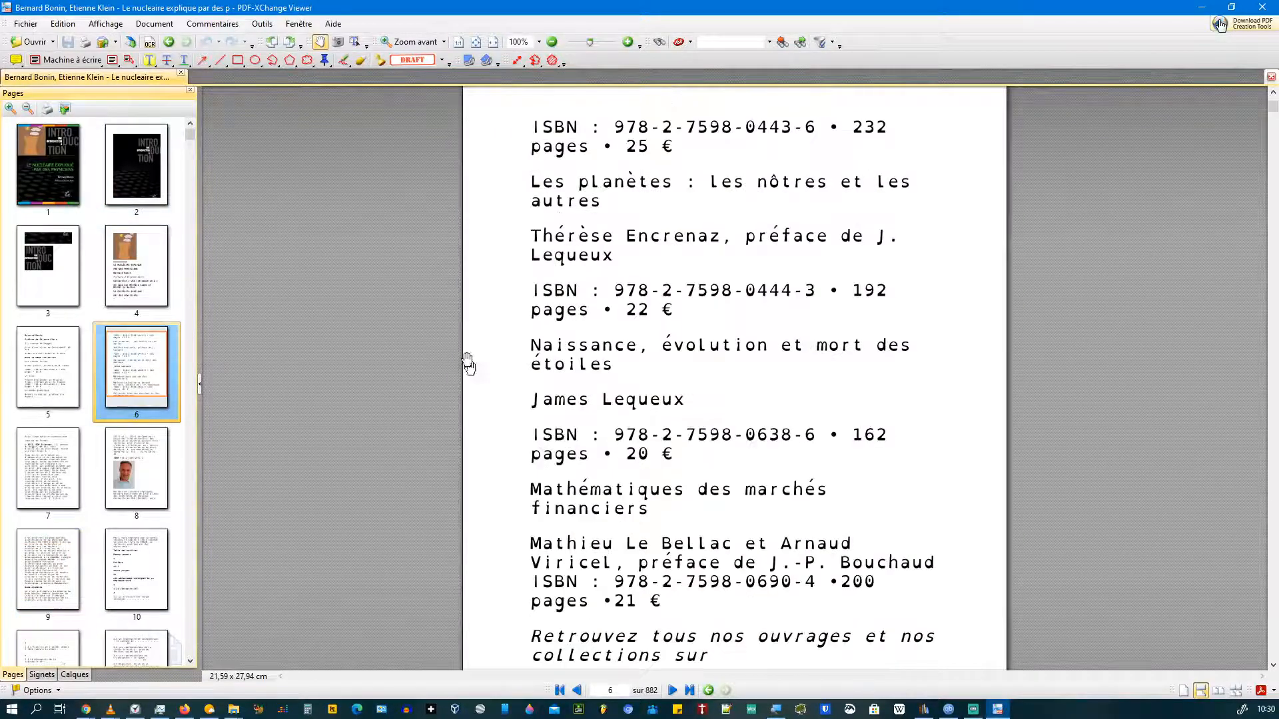
{"action": "scroll", "coordinate": [97, 365], "scroll_direction": "down", "scroll_amount": 5}
{"action": "scroll", "coordinate": [98, 366], "scroll_direction": "down", "scroll_amount": 9}
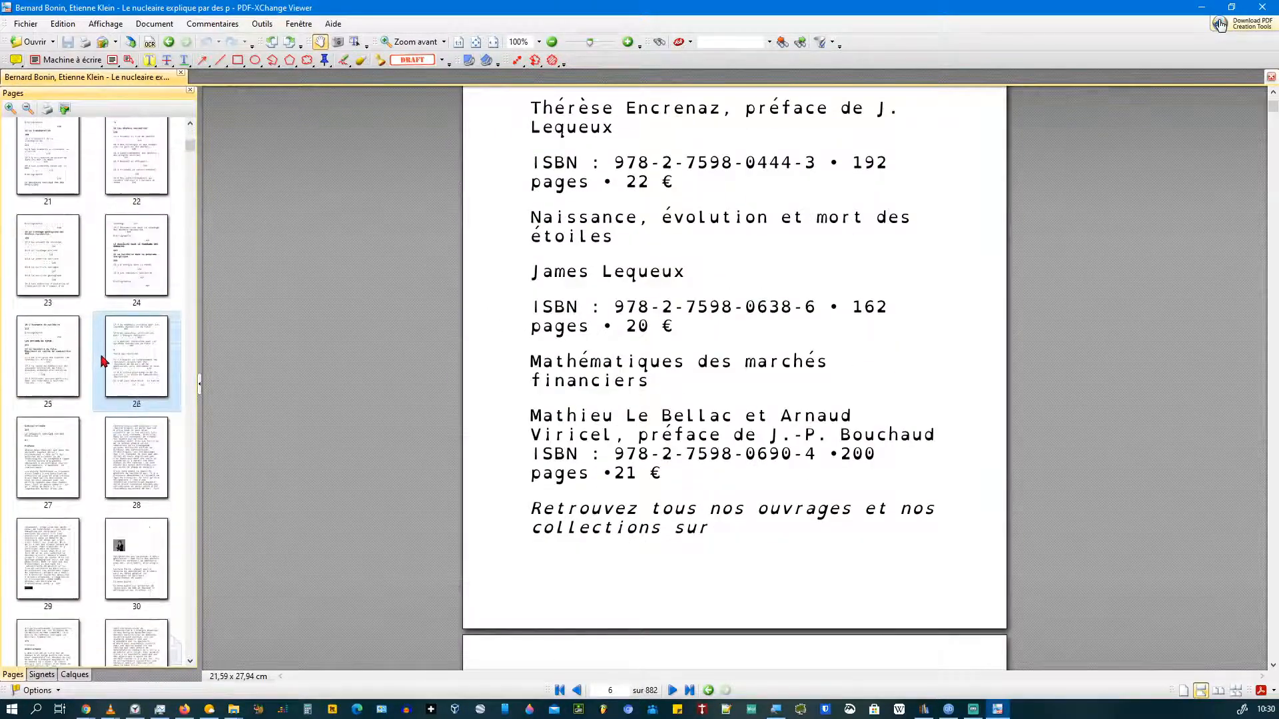
- Go to page 34 of the converted PDF and examine its text at 75% zoom
{"action": "left_click", "coordinate": [123, 353]}
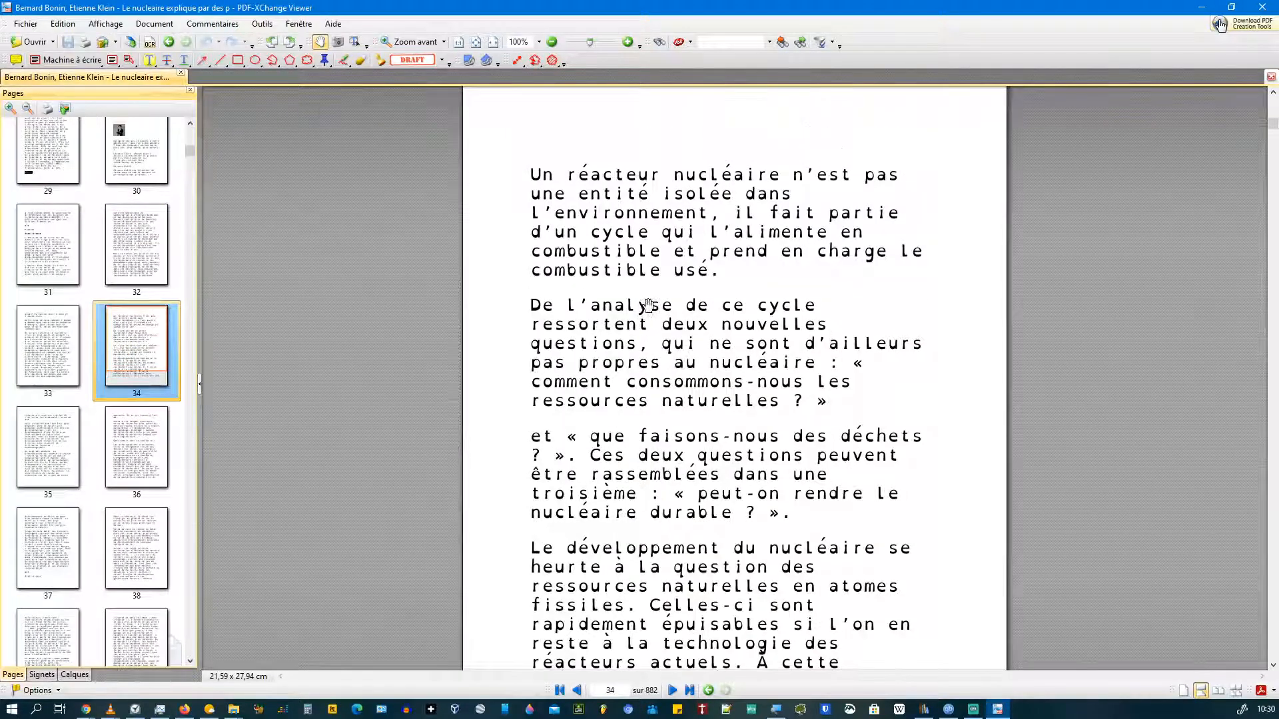
{"action": "scroll", "coordinate": [650, 300], "scroll_direction": "down", "scroll_amount": 3}
{"action": "scroll", "coordinate": [633, 200], "scroll_direction": "up", "scroll_amount": 3}
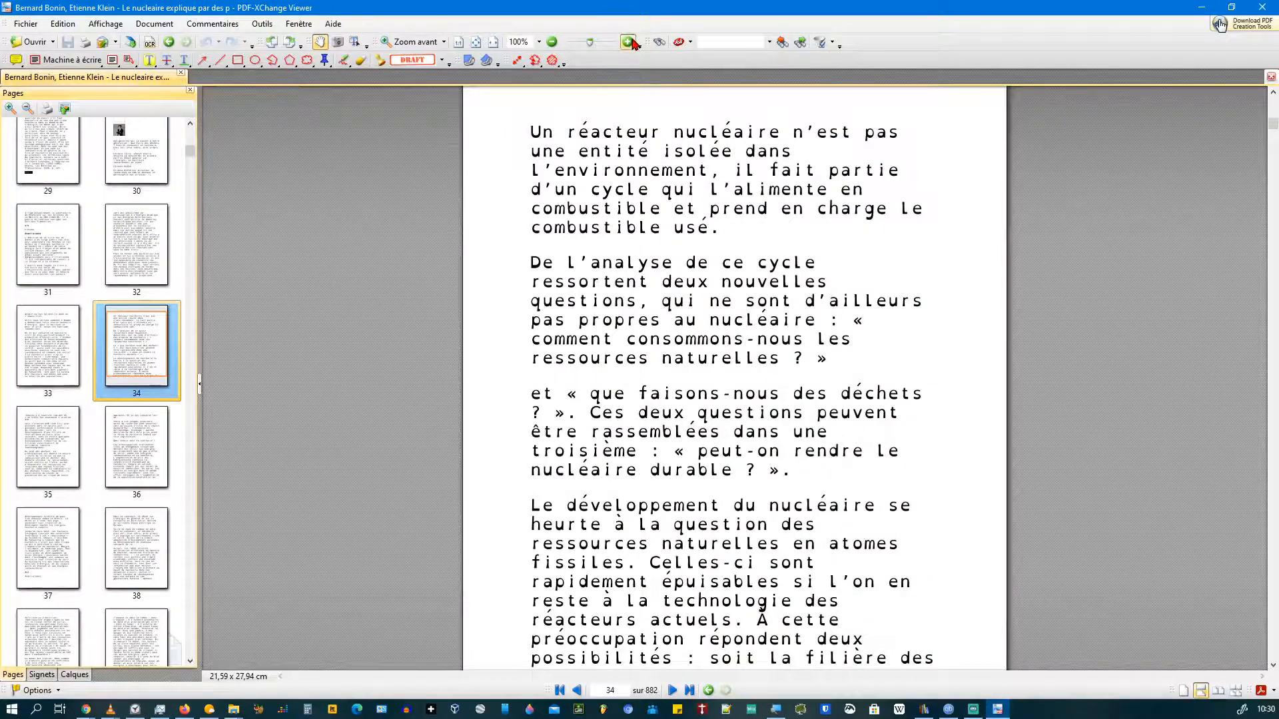
{"action": "left_click", "coordinate": [632, 43]}
{"action": "left_click", "coordinate": [552, 42]}
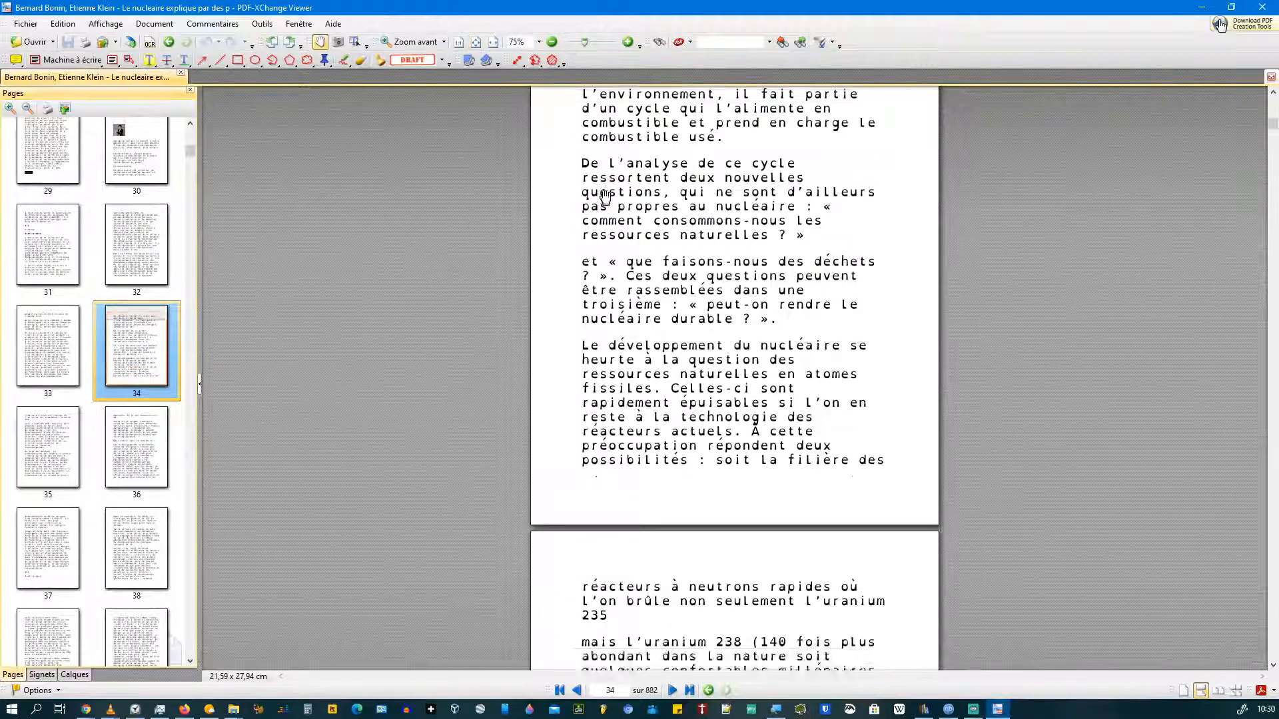
{"action": "scroll", "coordinate": [605, 194], "scroll_direction": "up", "scroll_amount": 1}
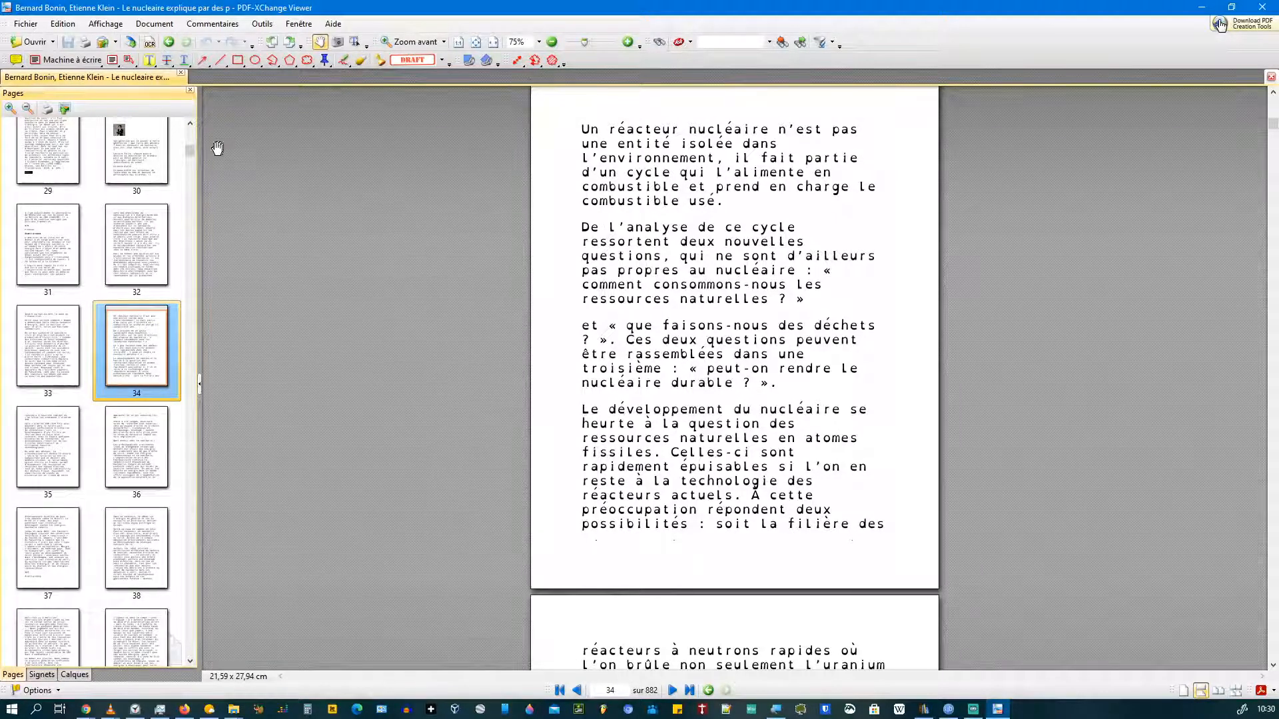
- Browse the page thumbnails to the end of the converted PDF and open page 878
{"action": "left_click_drag", "start_coordinate": [191, 152], "coordinate": [191, 235]}
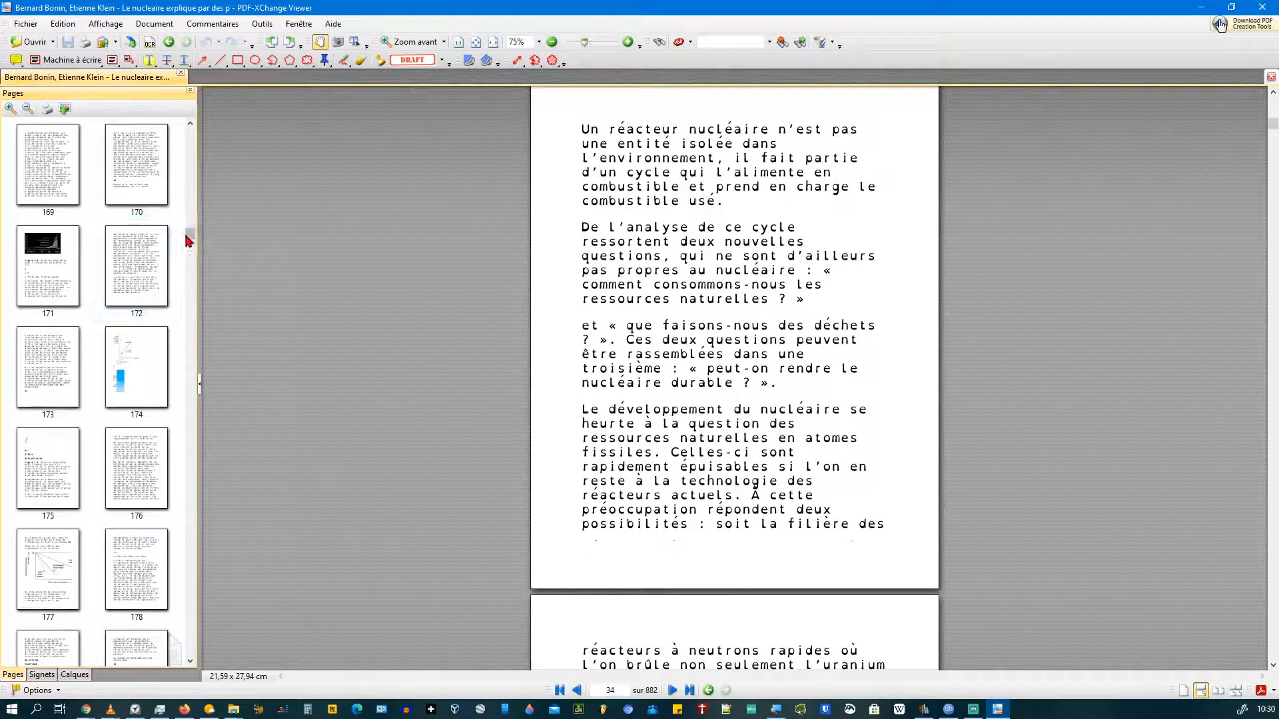
{"action": "left_click_drag", "start_coordinate": [191, 234], "coordinate": [166, 649]}
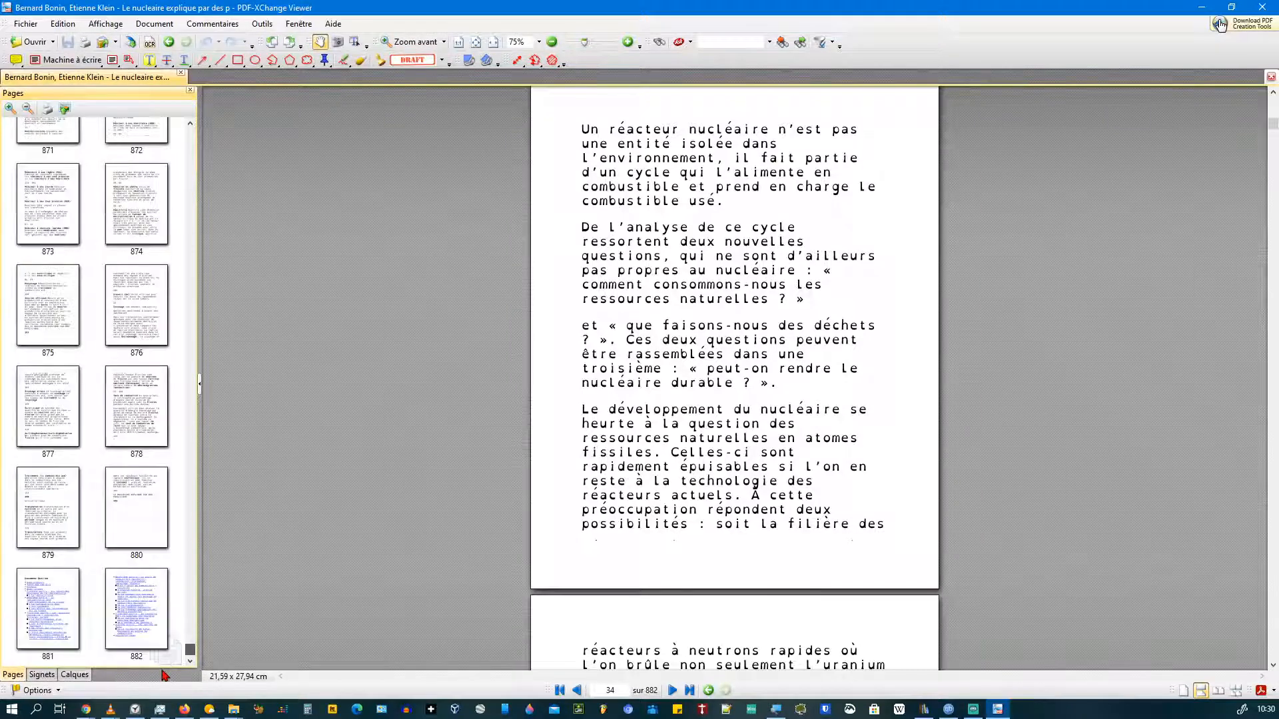
{"action": "left_click", "coordinate": [137, 407]}
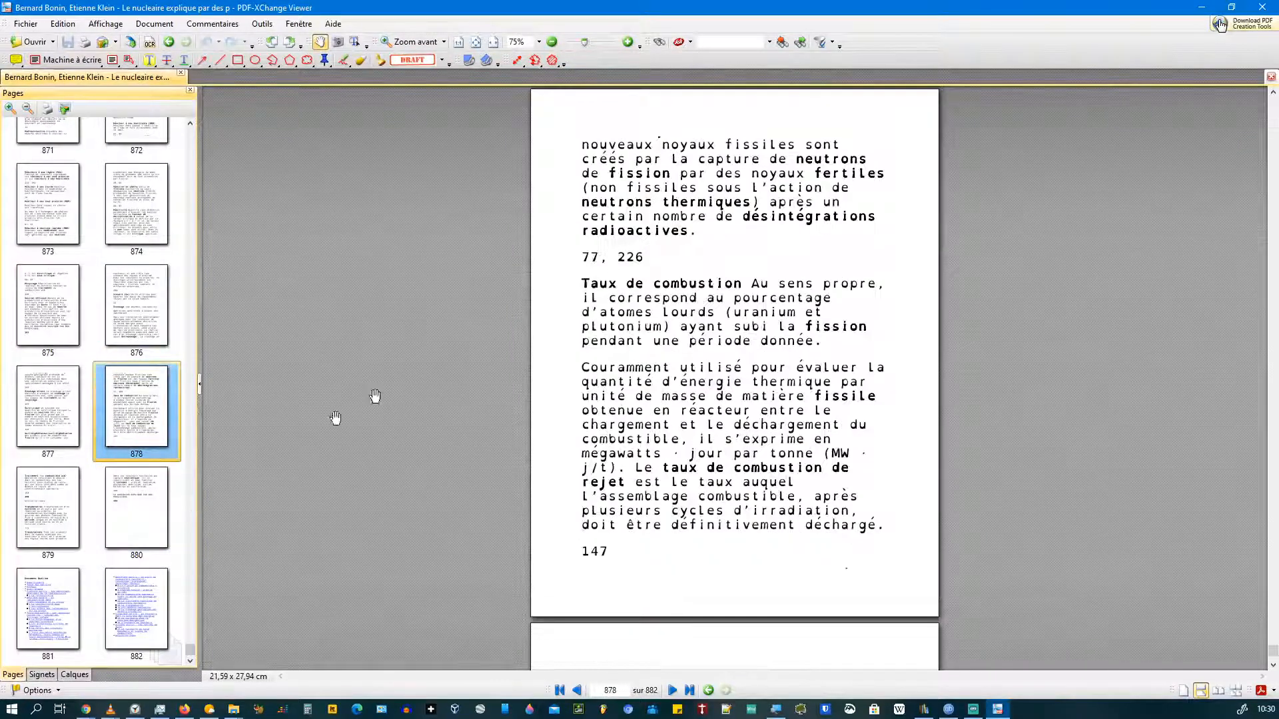
- Switch to the selection tool and test selecting the opening paragraphs and the word "nouveaux" on page 878
{"action": "right_click", "coordinate": [656, 146]}
{"action": "left_click", "coordinate": [687, 208]}
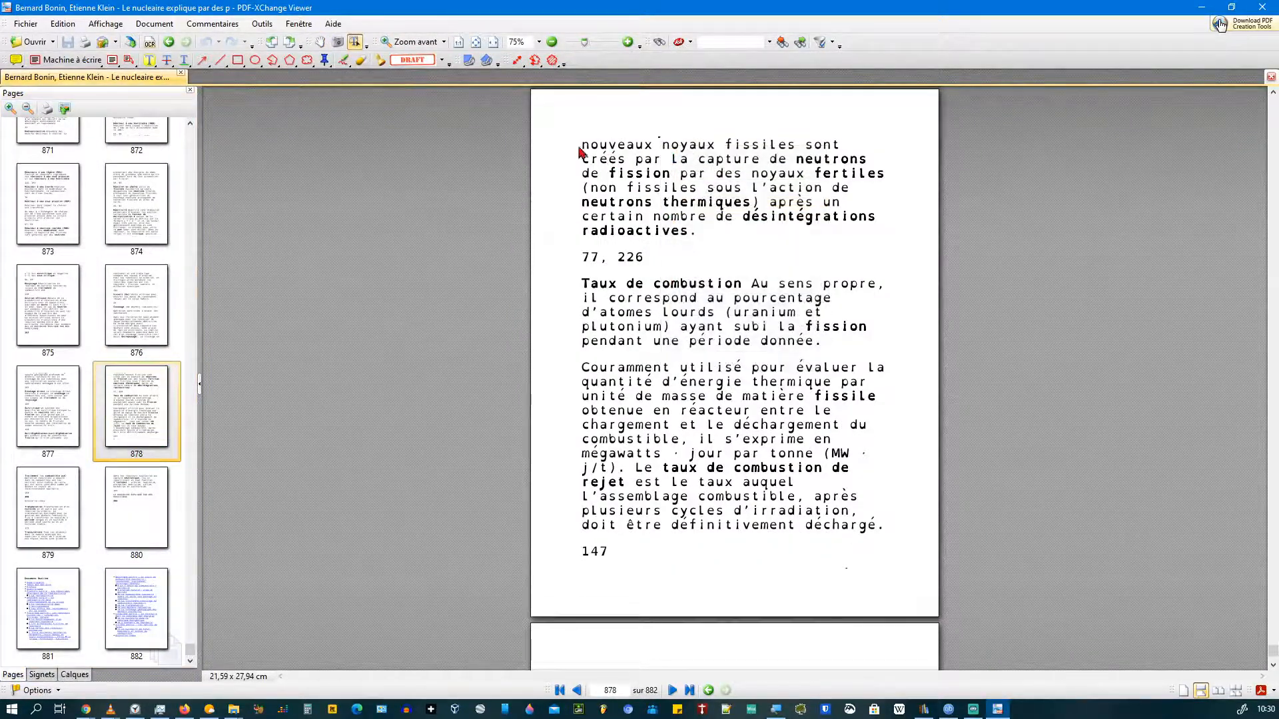
{"action": "left_click_drag", "start_coordinate": [581, 145], "coordinate": [780, 381]}
{"action": "left_click", "coordinate": [699, 251]}
{"action": "left_click_drag", "start_coordinate": [581, 146], "coordinate": [651, 148]}
{"action": "right_click", "coordinate": [652, 148]}
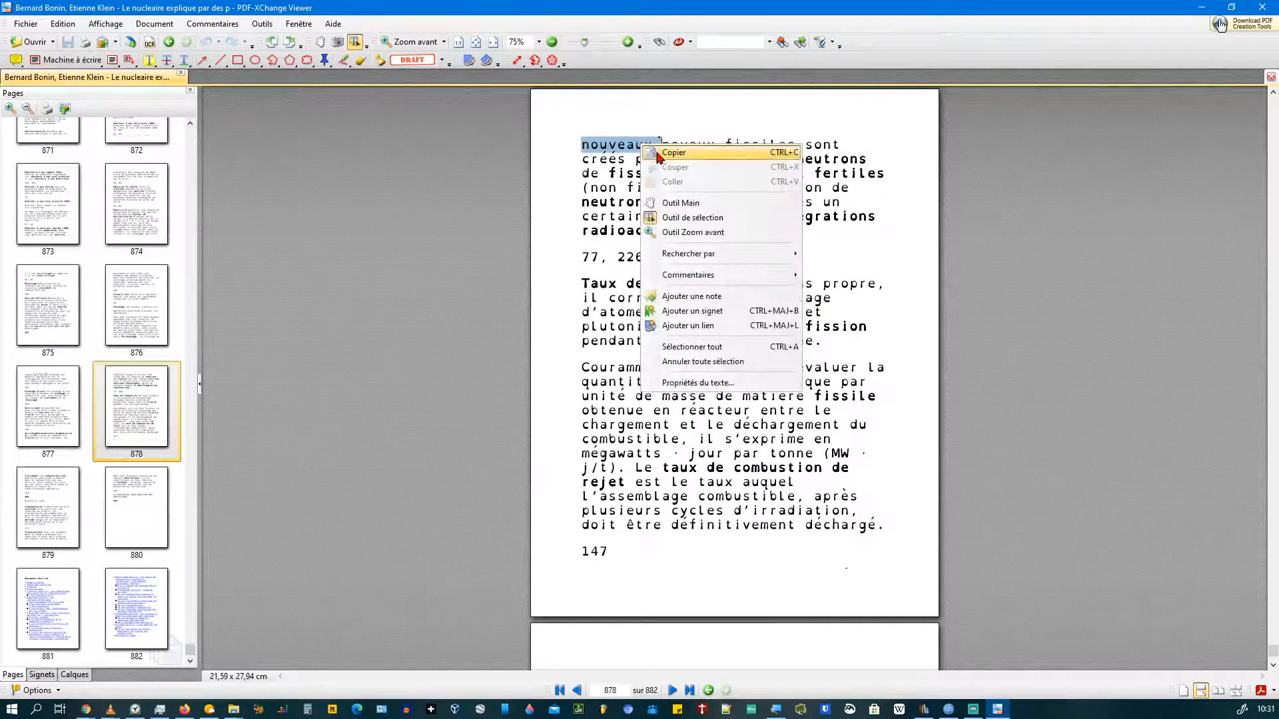
{"action": "left_click", "coordinate": [626, 158]}
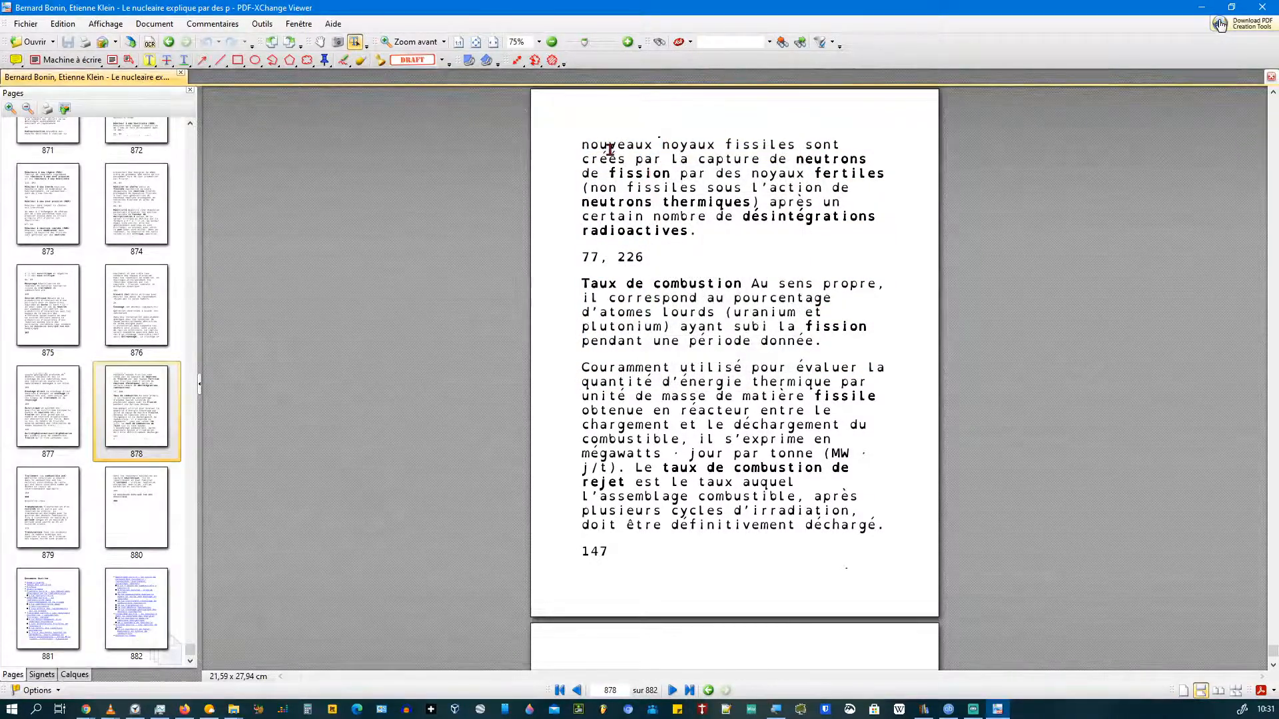
- Copy the word "Taux" from the "Taux de combustion" entry and search the PDF for its occurrences
{"action": "left_click_drag", "start_coordinate": [581, 283], "coordinate": [617, 285]}
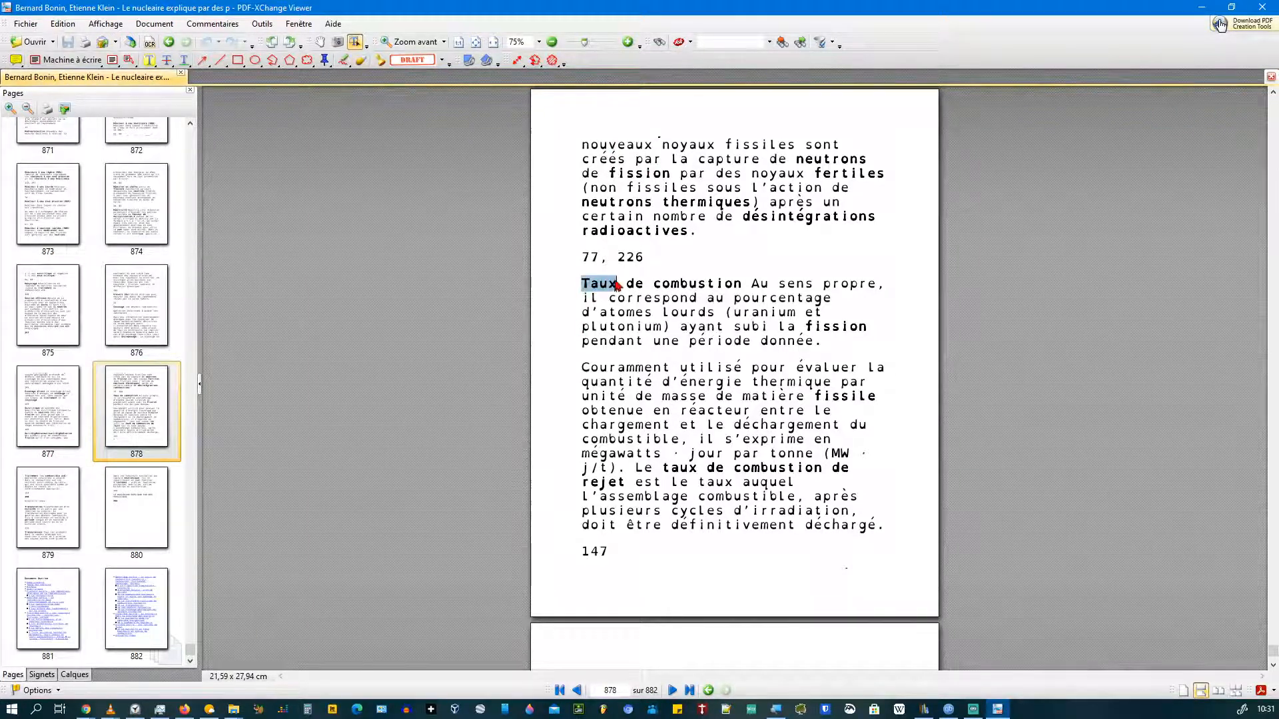
{"action": "right_click", "coordinate": [604, 286]}
{"action": "left_click", "coordinate": [629, 296]}
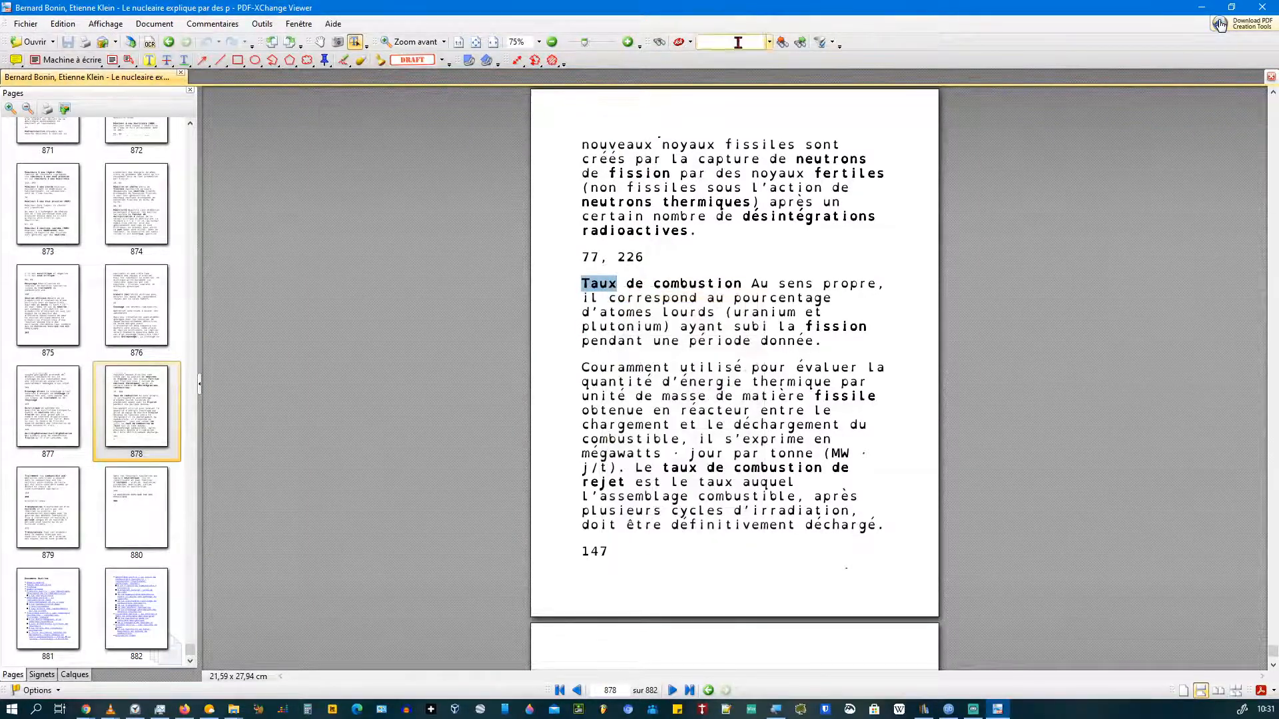
{"action": "right_click", "coordinate": [738, 42]}
{"action": "left_click", "coordinate": [772, 100]}
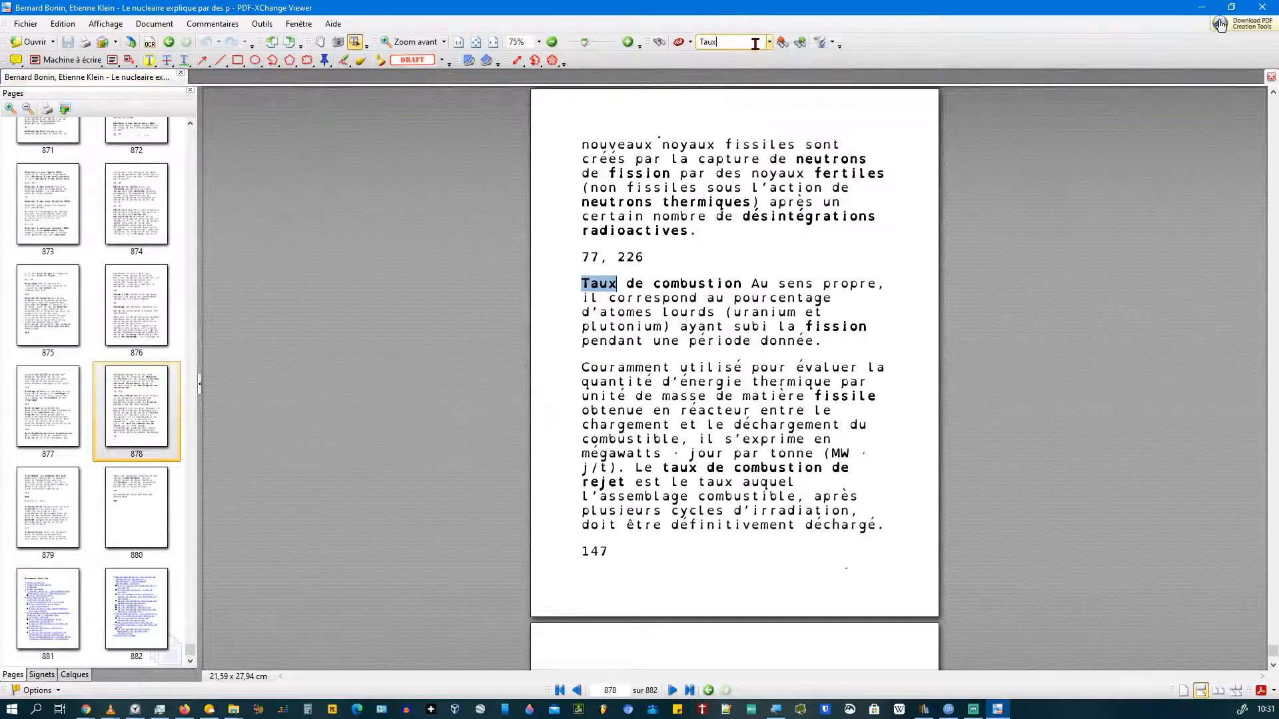
{"action": "key", "text": "Return"}
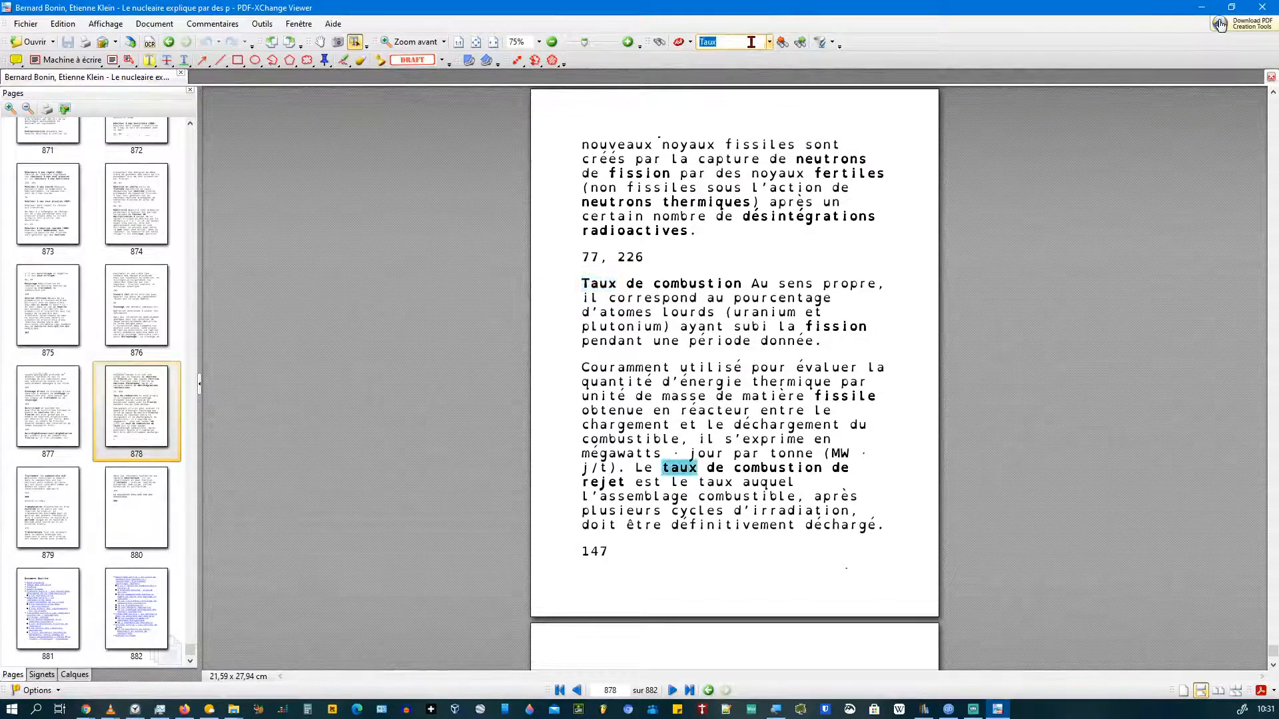
{"action": "key", "text": "Return"}
{"action": "left_click", "coordinate": [635, 253]}
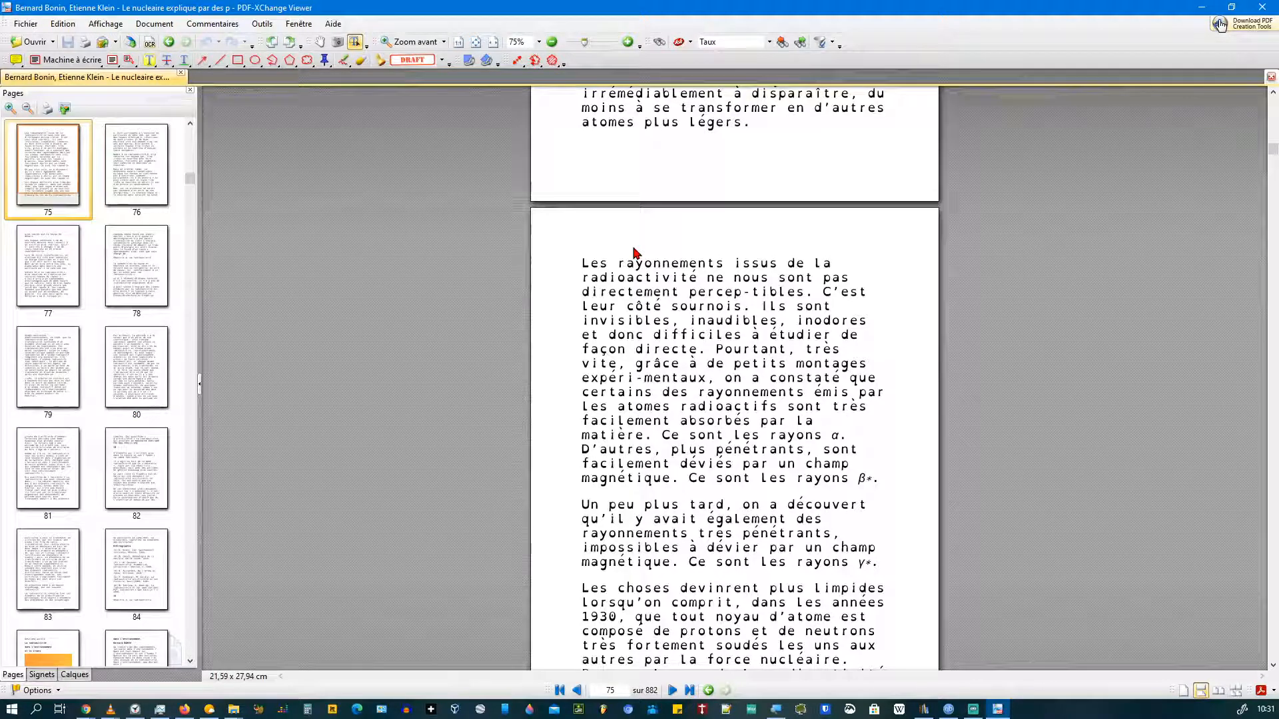
- Close the PDF viewer and calibre's jobs window (Tâches)
{"action": "left_click", "coordinate": [1262, 7]}
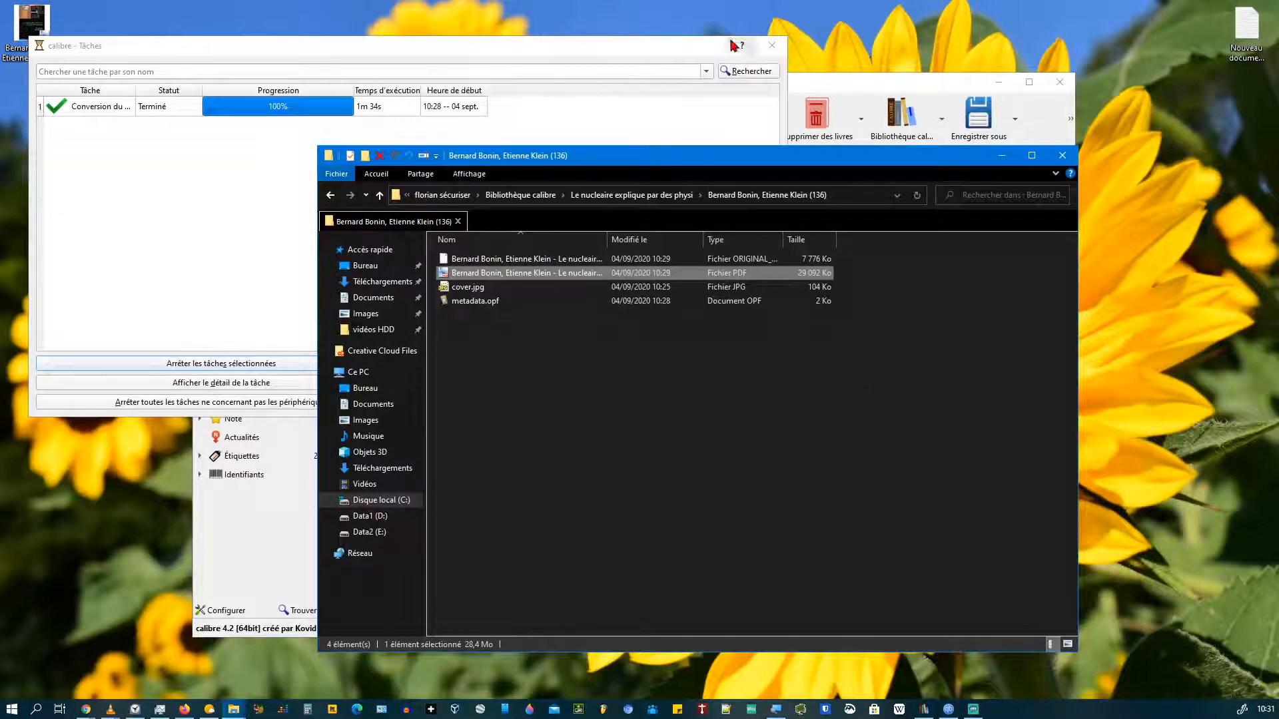
{"action": "left_click", "coordinate": [771, 45]}
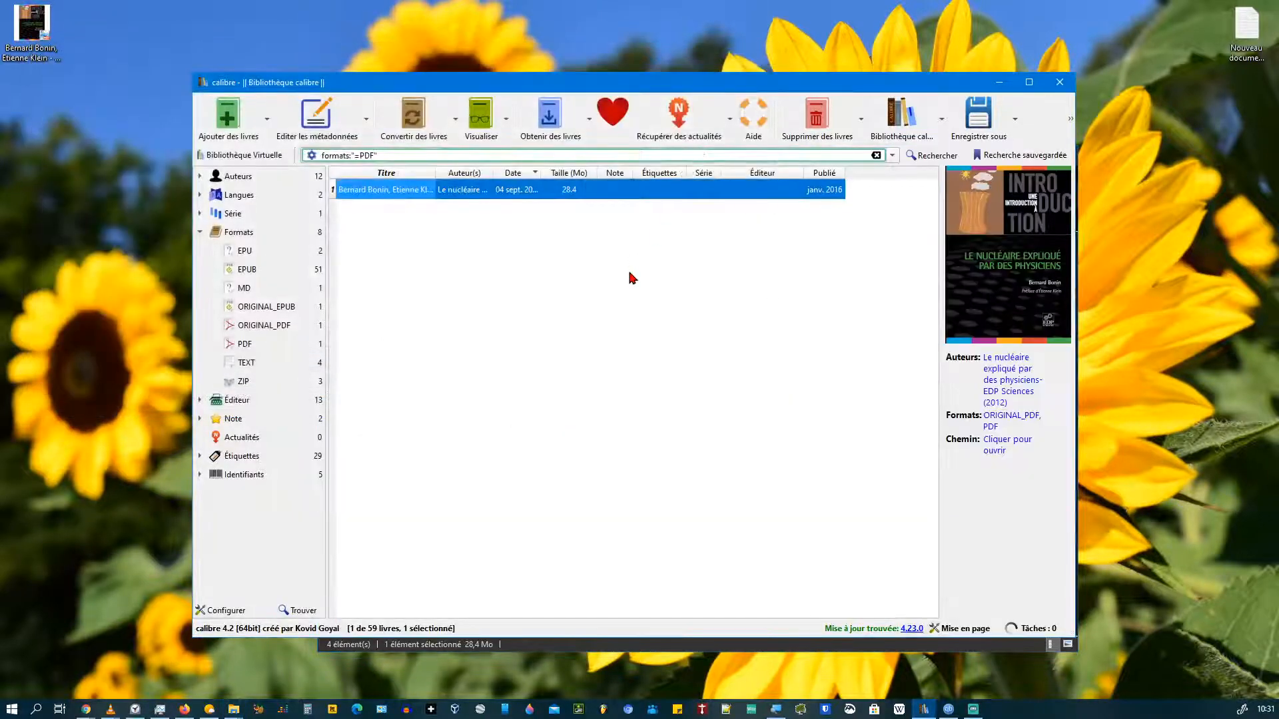